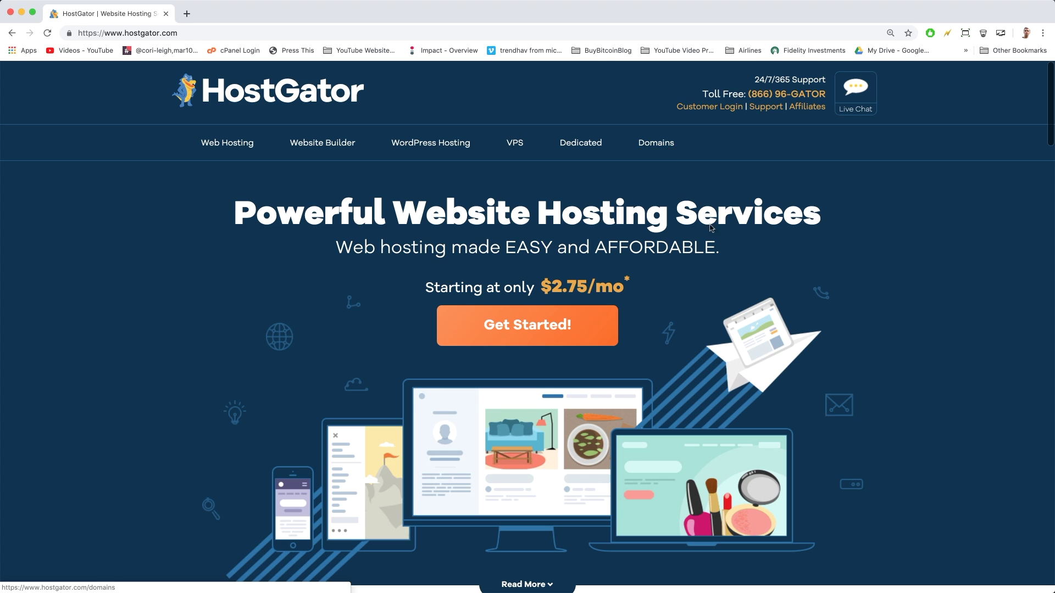
# Browse the HostGator homepage and highlight the 'Starting at only $2.75/mo' price line.
pyautogui.scroll(-8, 735, 262)
pyautogui.scroll(-20, 735, 262)
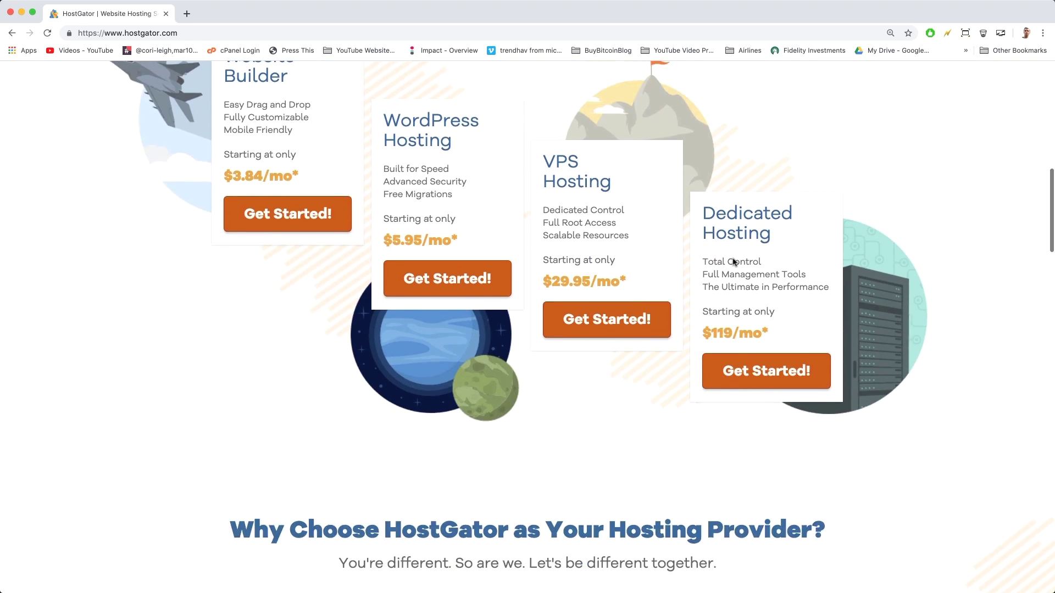
pyautogui.scroll(-7, 733, 256)
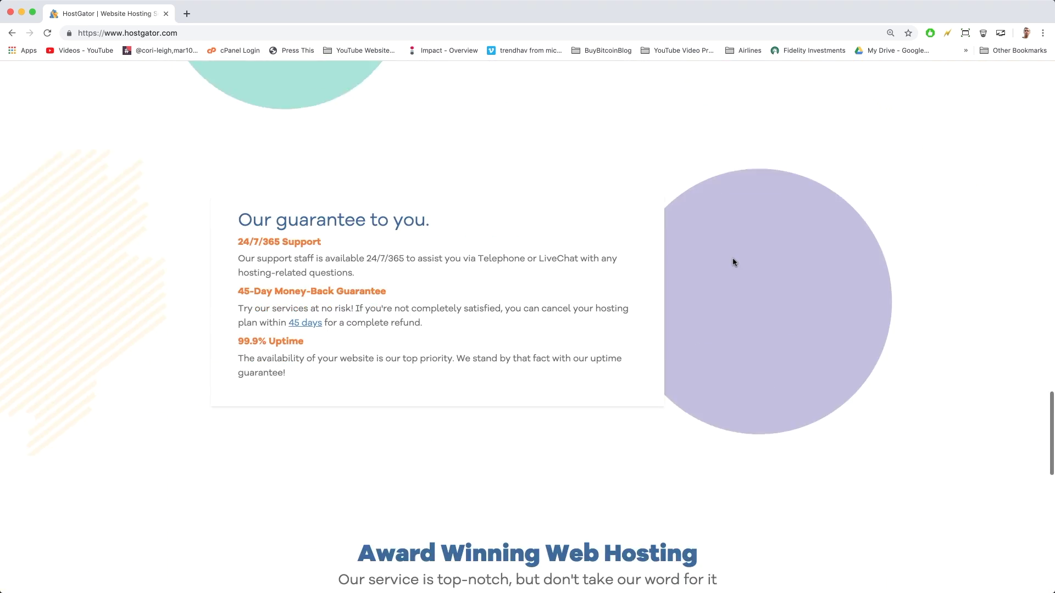
pyautogui.scroll(20, 733, 258)
pyautogui.scroll(11, 735, 262)
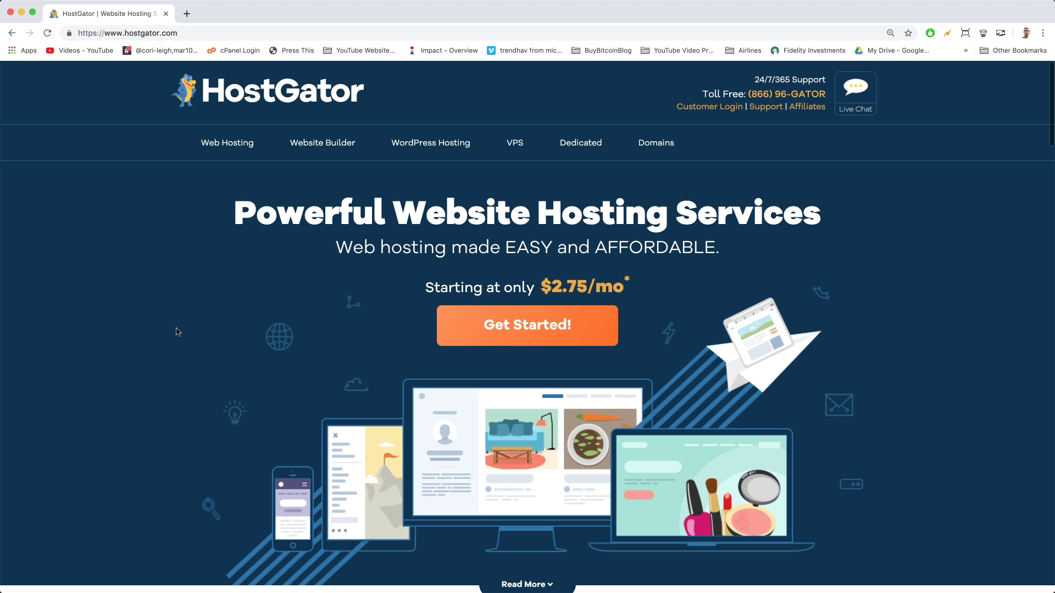
pyautogui.scroll(-12, 175, 332)
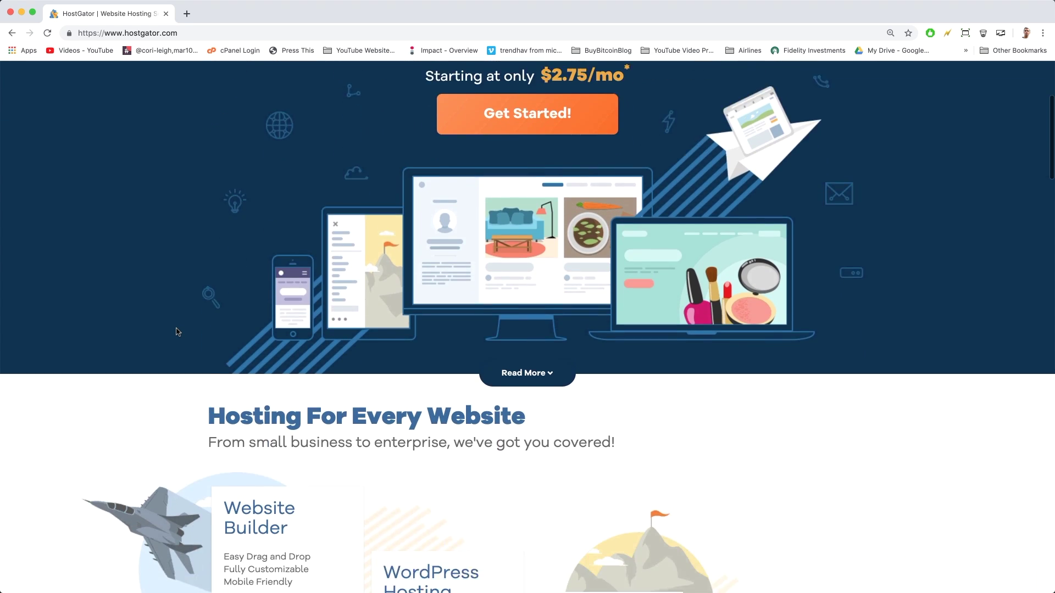
pyautogui.scroll(-5, 176, 332)
pyautogui.scroll(6, 176, 332)
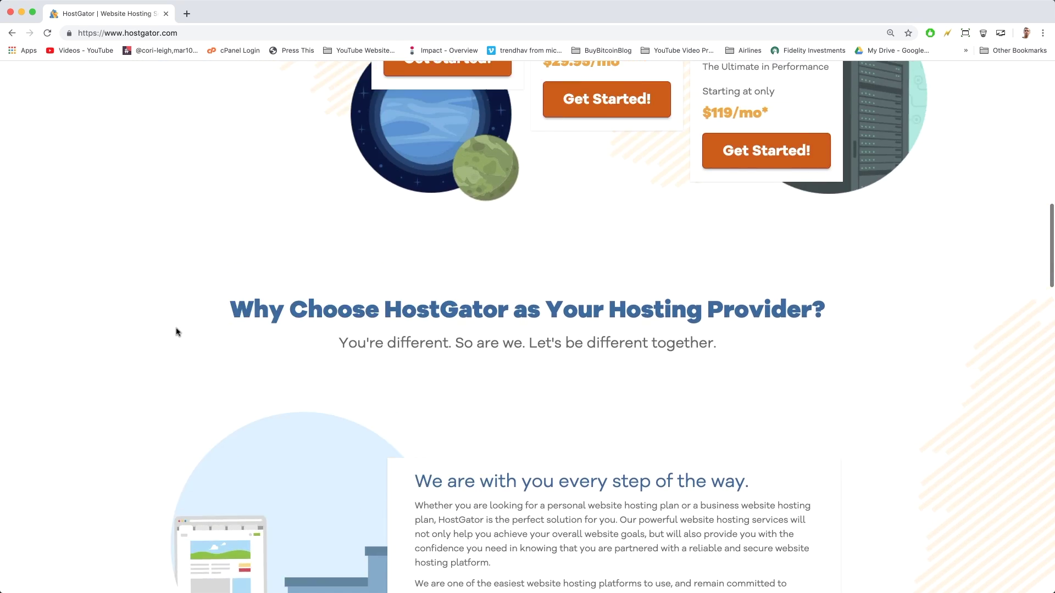
pyautogui.scroll(6, 176, 331)
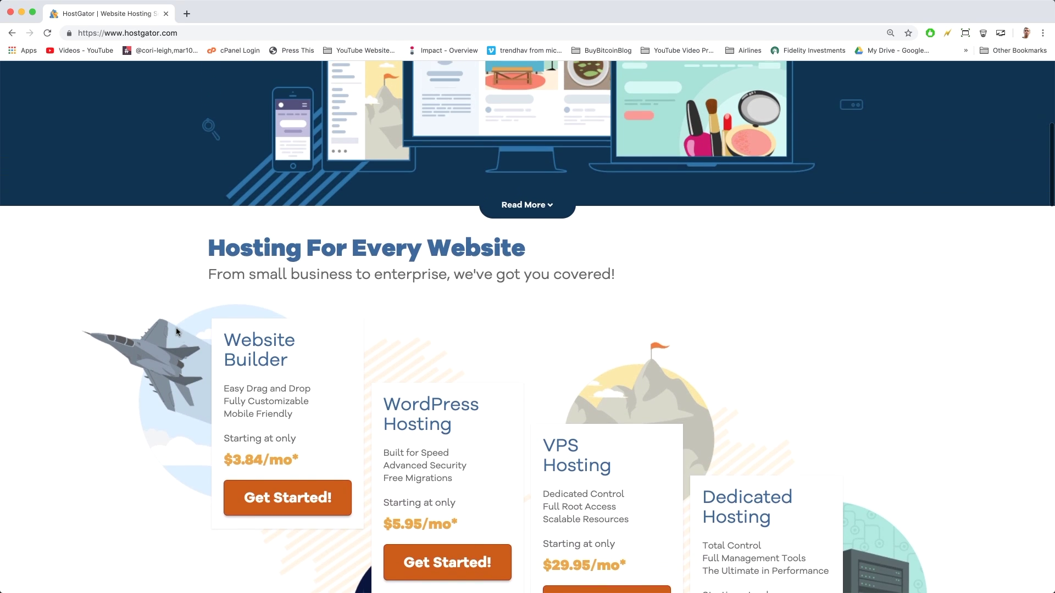
pyautogui.scroll(5, 176, 332)
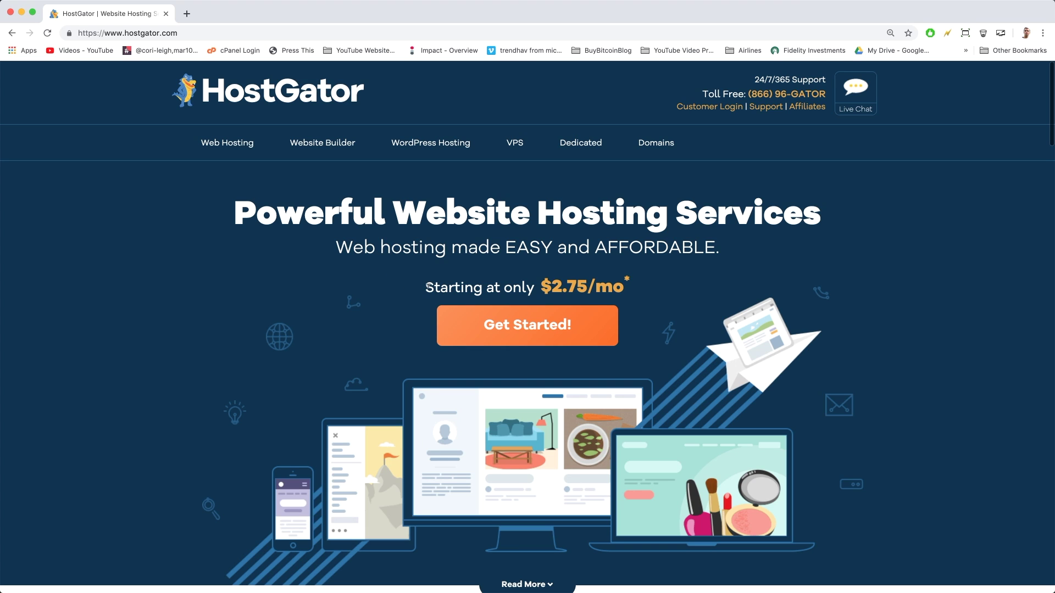
pyautogui.moveTo(427, 287); pyautogui.dragTo(668, 289)
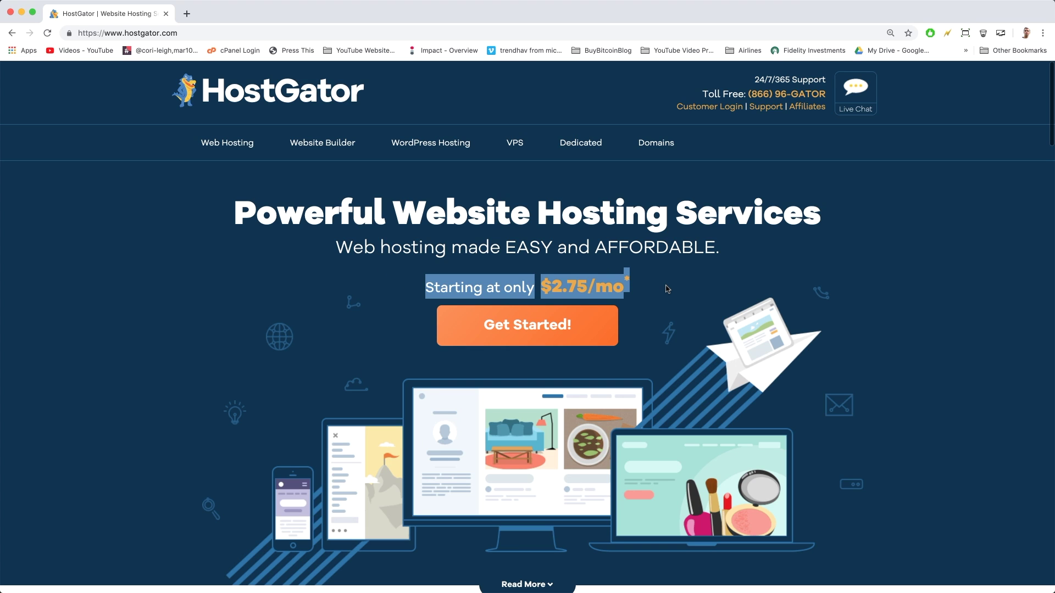
pyautogui.click(668, 289)
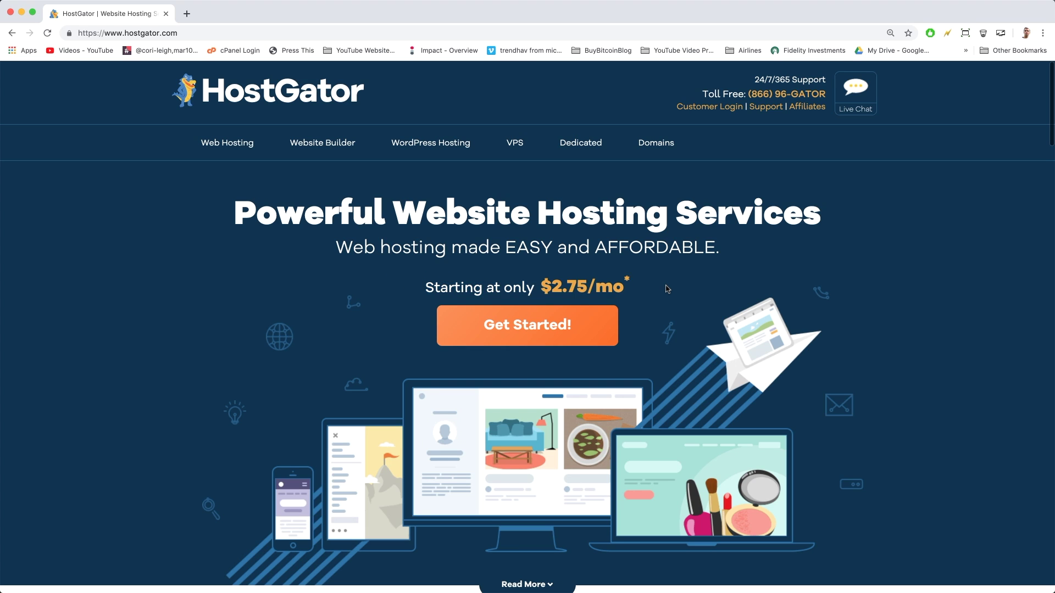
# Open the shared web hosting plans page and highlight Hatchling's $2.75/mo price.
pyautogui.click(231, 148)
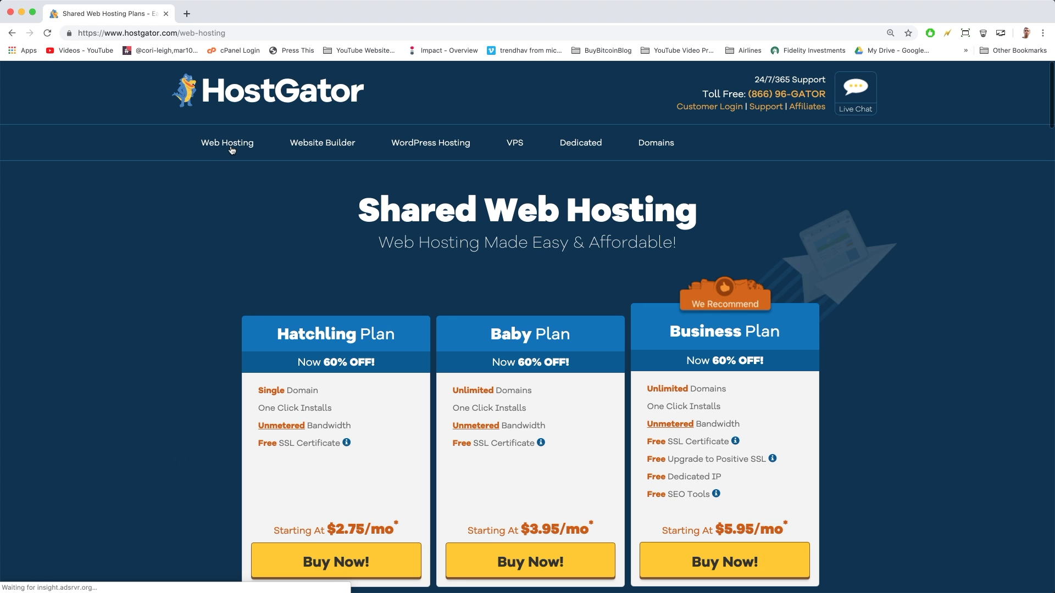
pyautogui.scroll(-3, 207, 249)
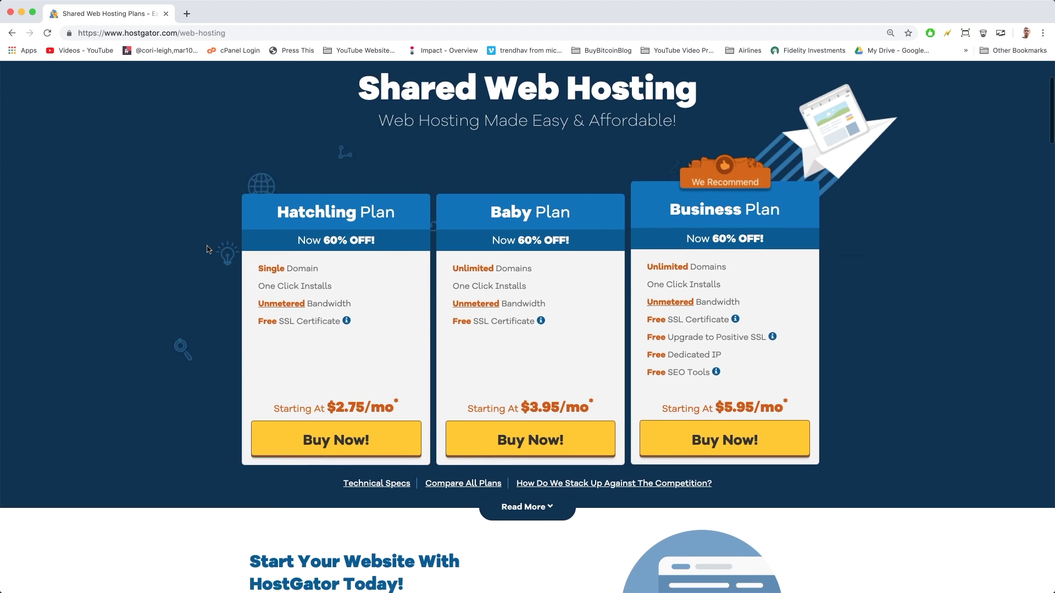
pyautogui.scroll(-2, 275, 236)
pyautogui.scroll(2, 330, 228)
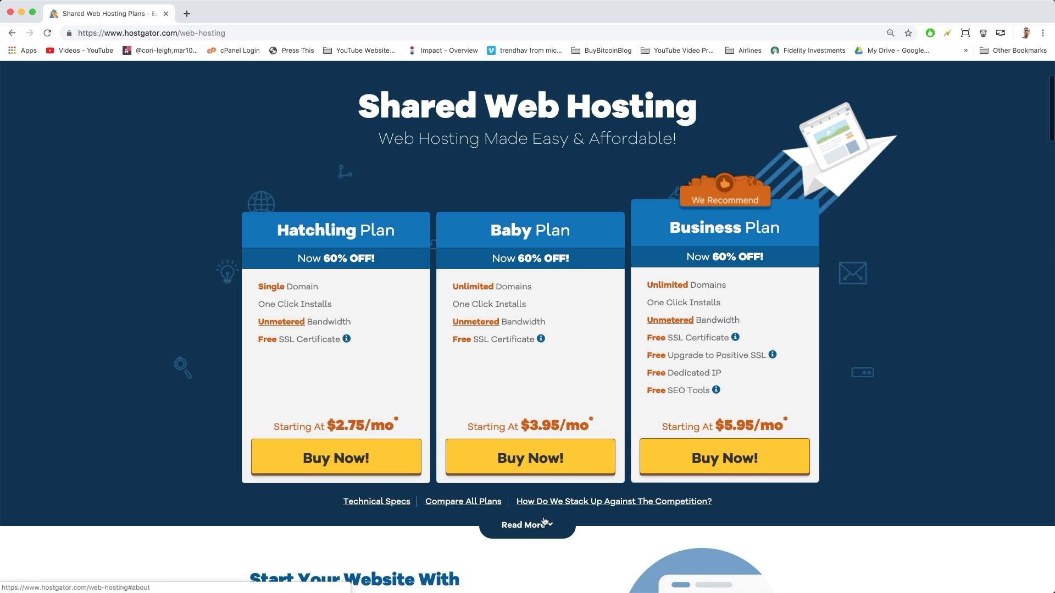
pyautogui.scroll(2, 544, 522)
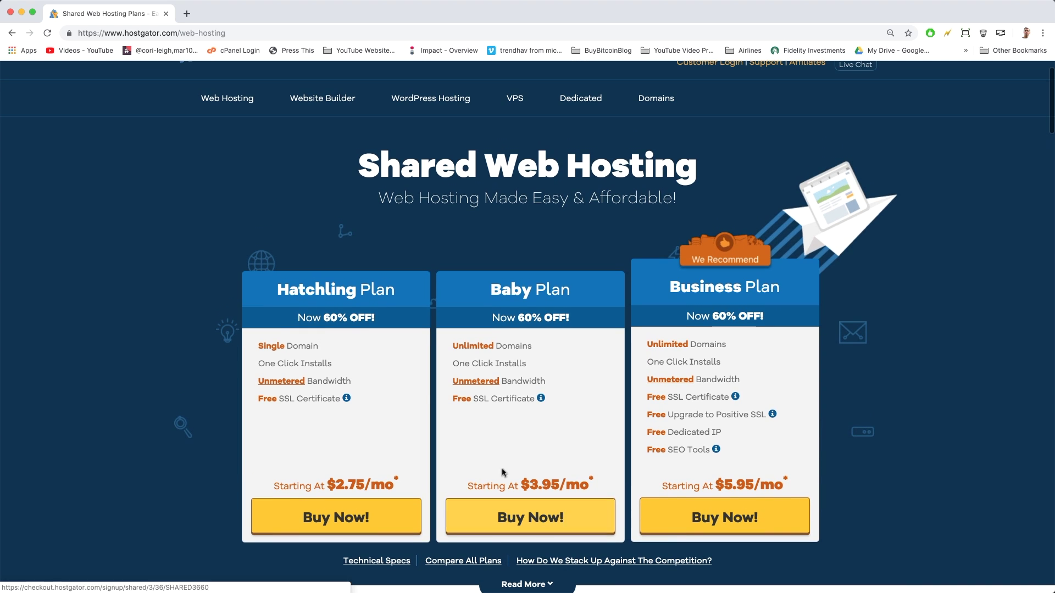
pyautogui.scroll(2, 552, 313)
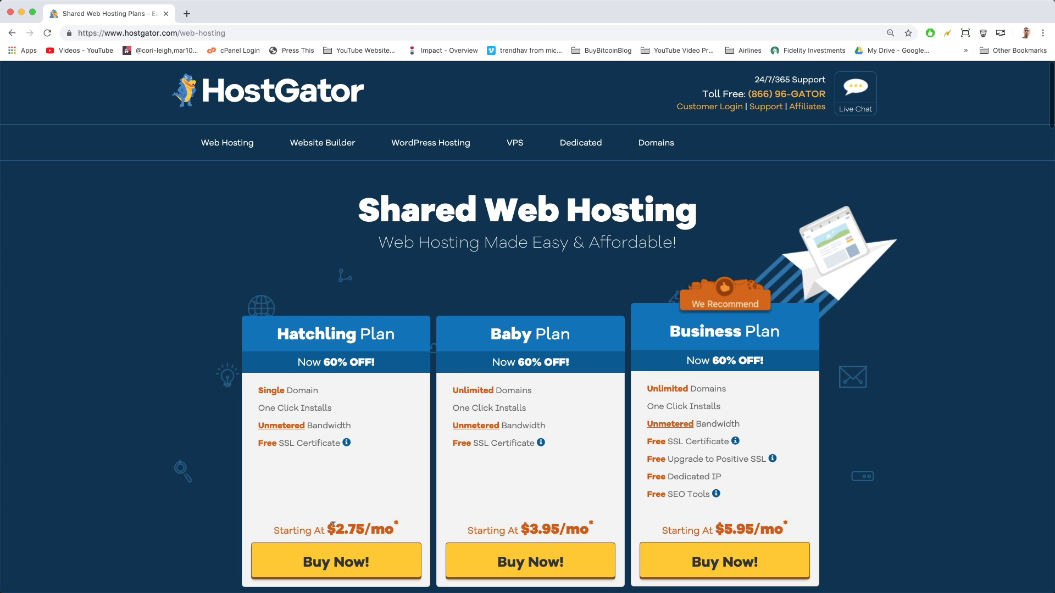
pyautogui.moveTo(328, 528); pyautogui.dragTo(420, 537)
pyautogui.click(420, 537)
# Highlight Single Domain on Hatchling versus Unlimited Domains on Baby.
pyautogui.moveTo(318, 391); pyautogui.dragTo(255, 392)
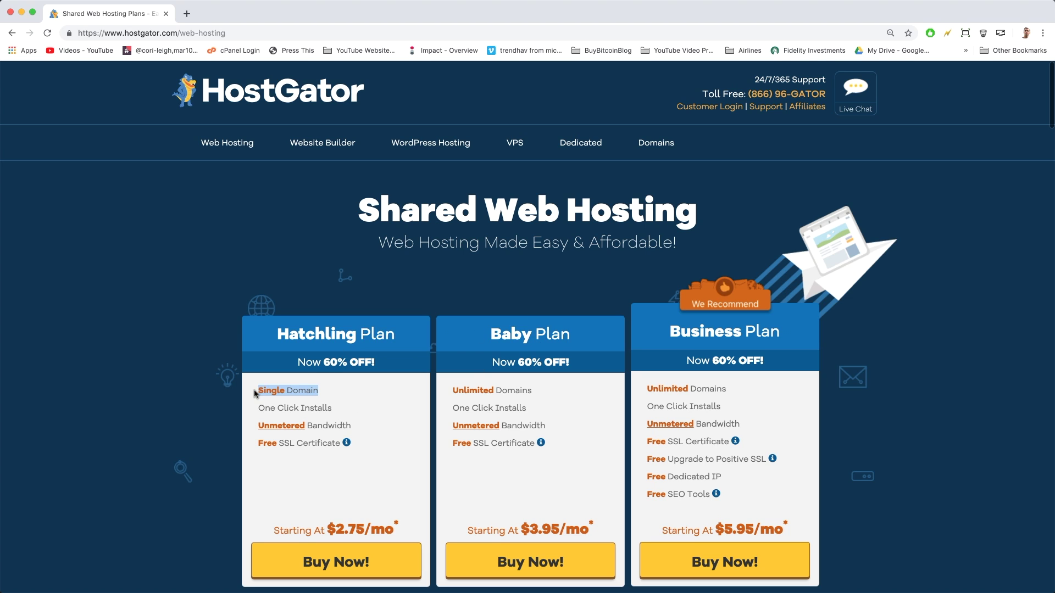
pyautogui.moveTo(530, 387); pyautogui.dragTo(439, 394)
pyautogui.click(527, 388)
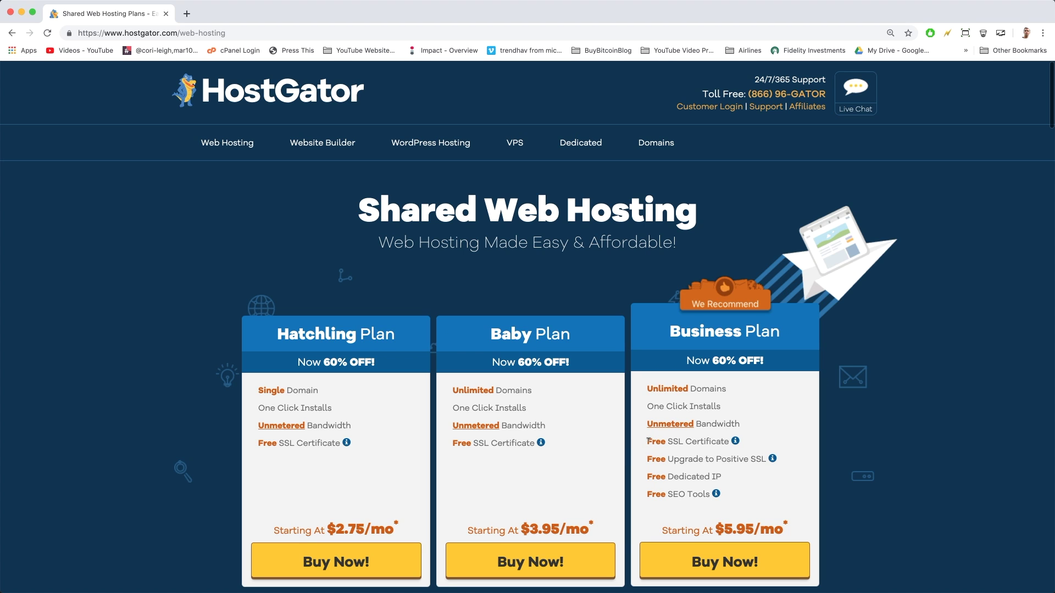
# Highlight the Free SSL Certificate feature and check the site's connection security details.
pyautogui.moveTo(648, 441); pyautogui.dragTo(750, 446)
pyautogui.click(751, 445)
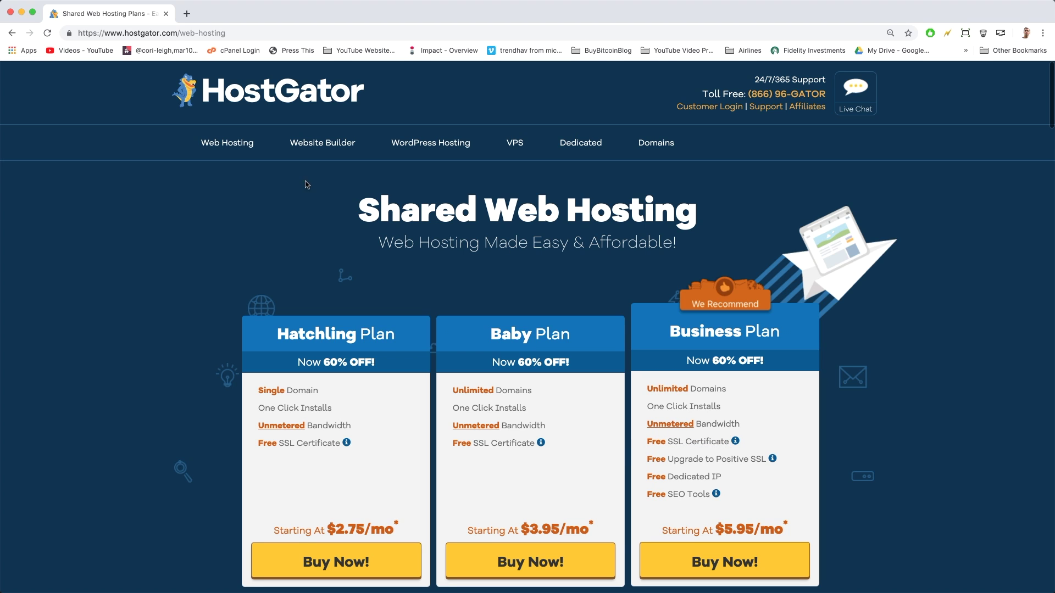
pyautogui.click(69, 33)
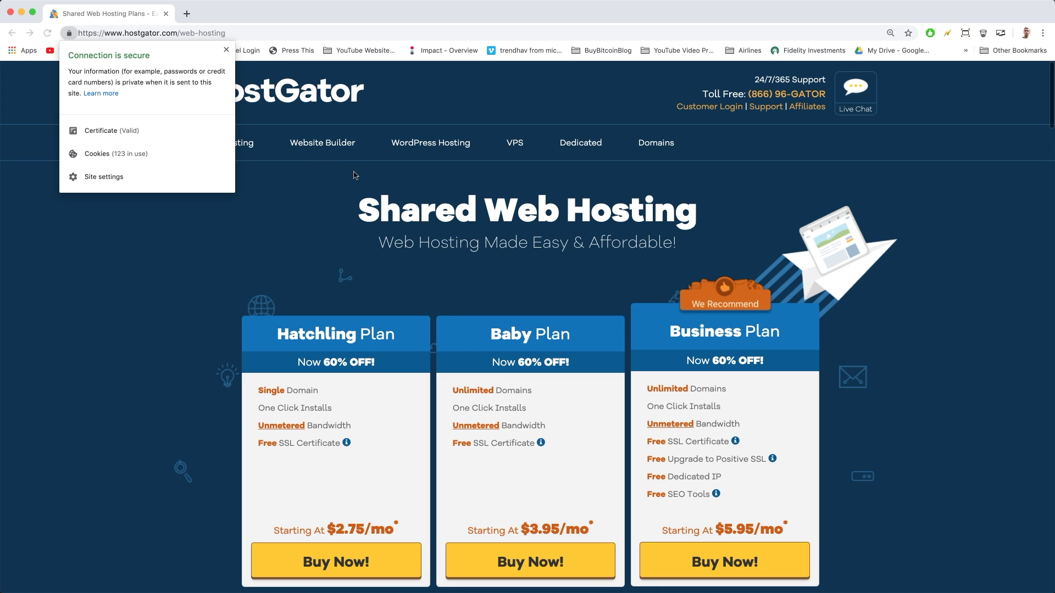
pyautogui.click(526, 278)
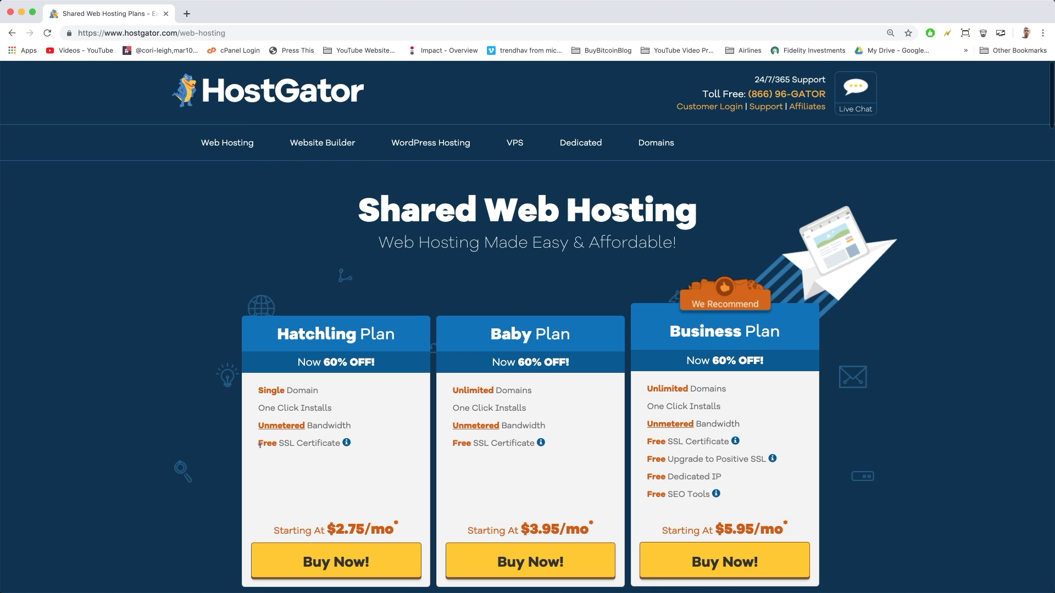
# Highlight Free SSL Certificate on Hatchling and Baby, and One Click Installs on Hatchling.
pyautogui.moveTo(257, 444); pyautogui.dragTo(342, 444)
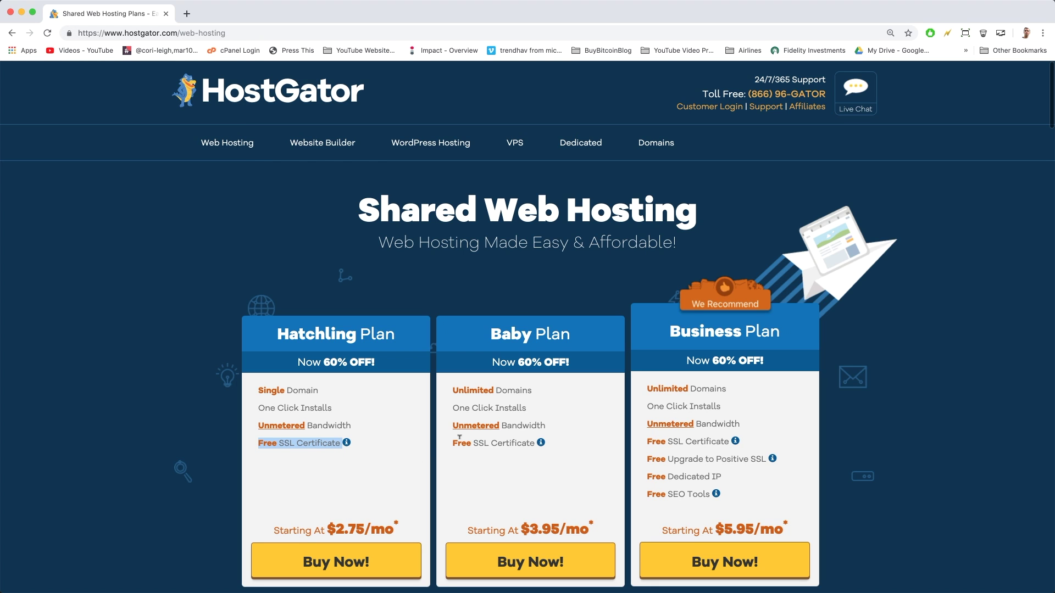
pyautogui.moveTo(453, 444); pyautogui.dragTo(548, 448)
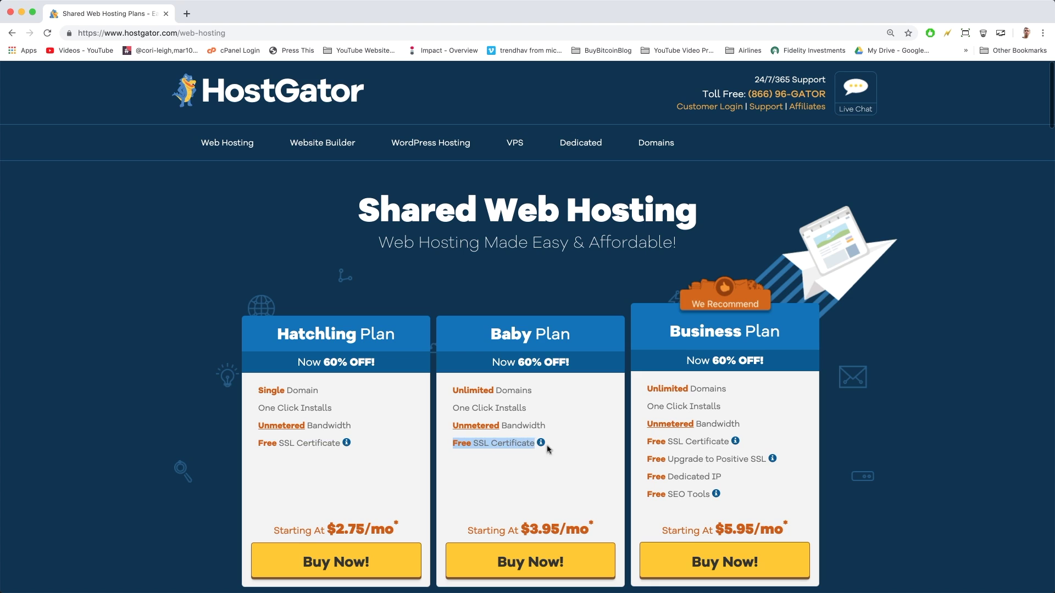
pyautogui.click(576, 453)
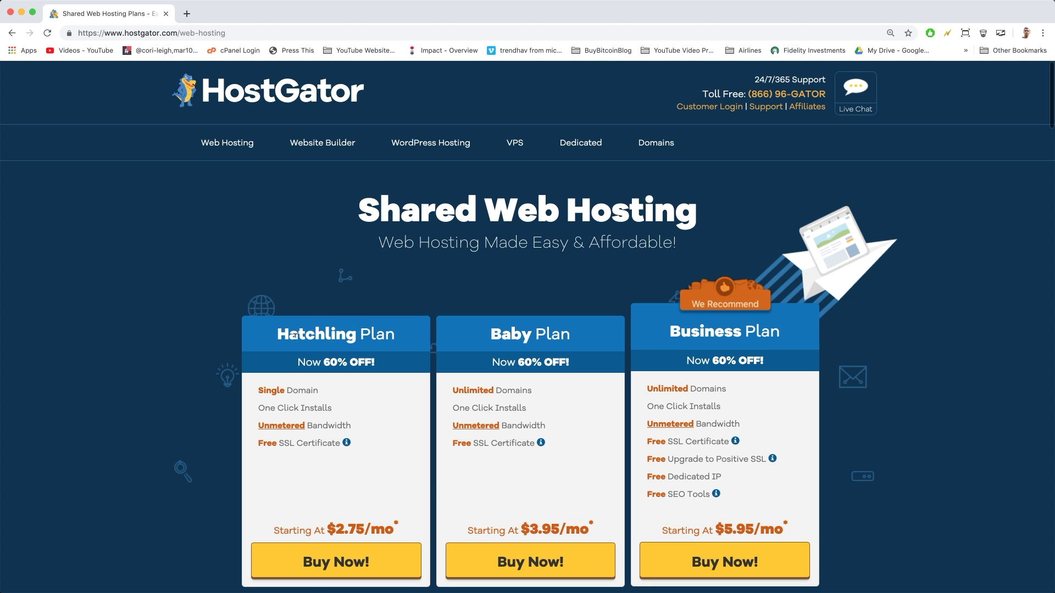
pyautogui.moveTo(257, 408); pyautogui.dragTo(342, 411)
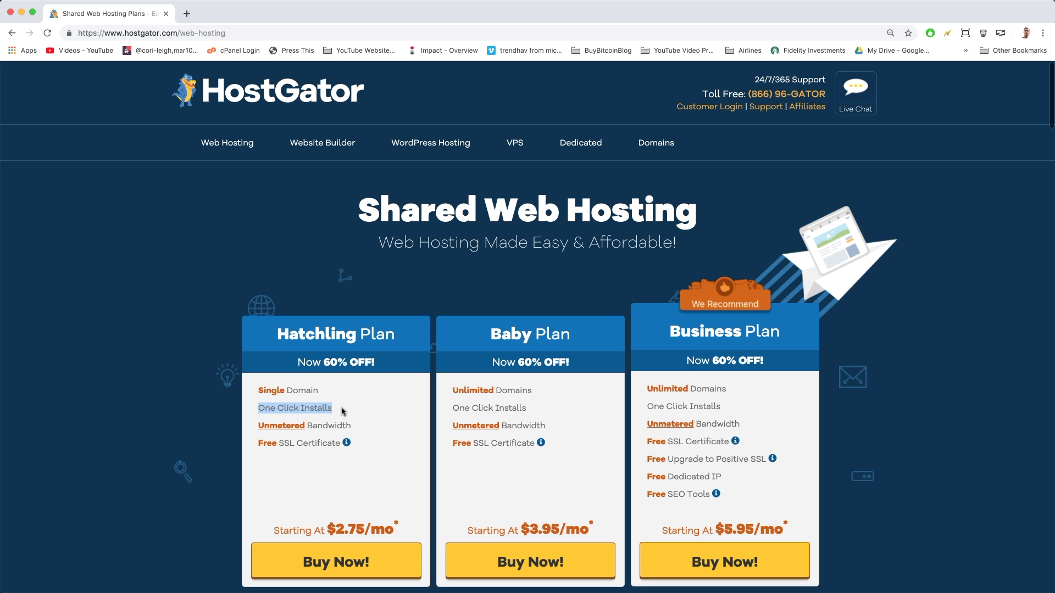
pyautogui.click(308, 403)
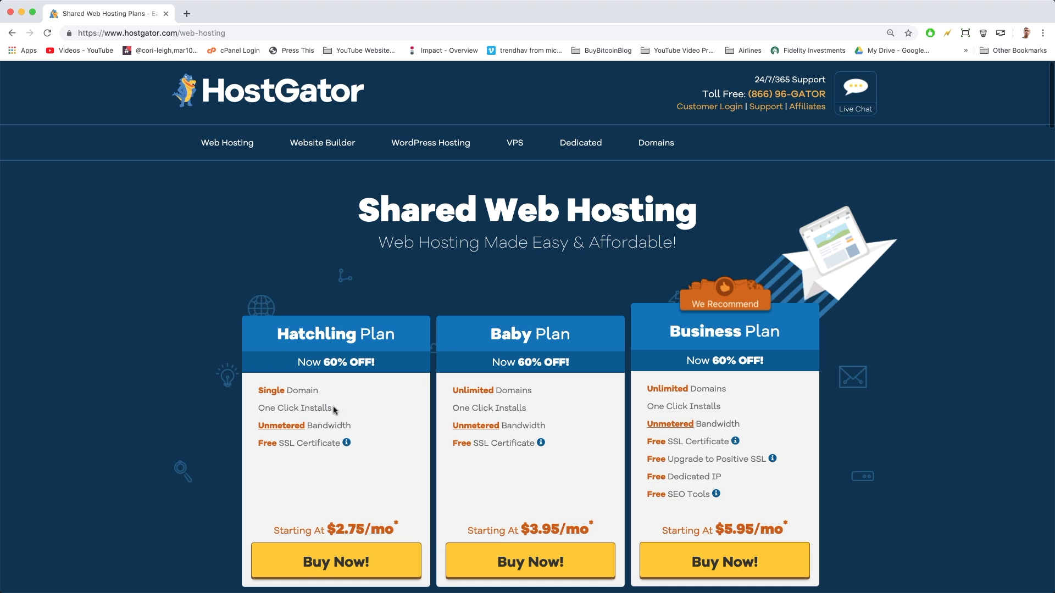
# Read the explanation of unmetered web hosting, then close it.
pyautogui.click(274, 427)
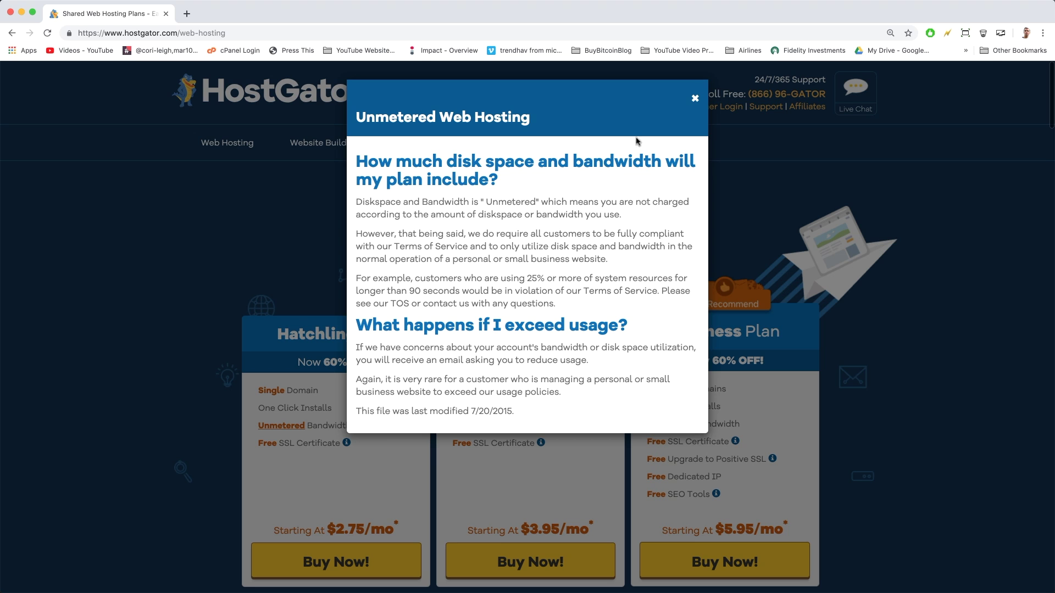
pyautogui.click(695, 98)
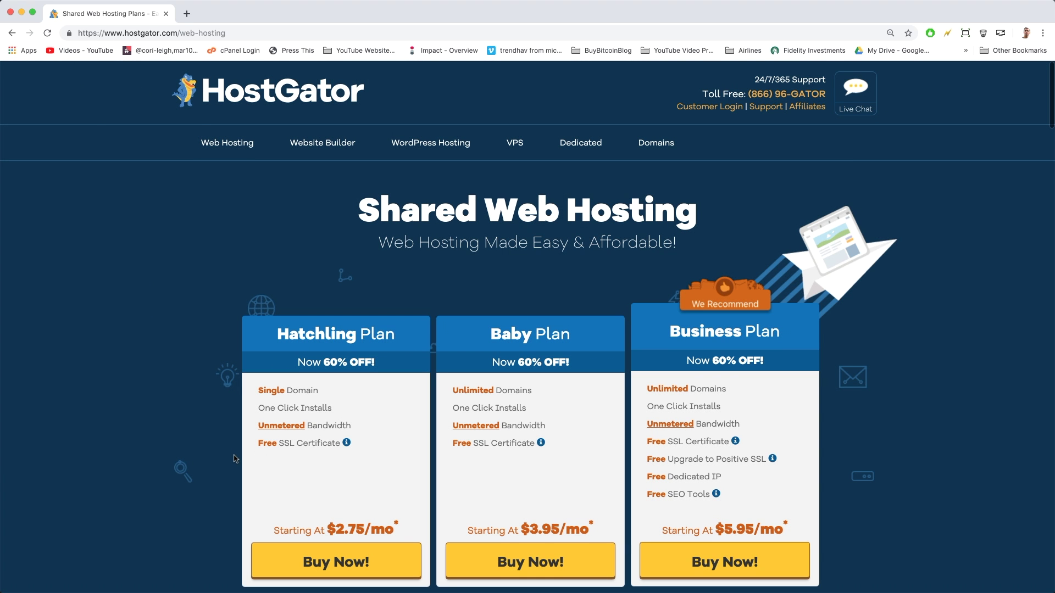
pyautogui.scroll(-3, 236, 460)
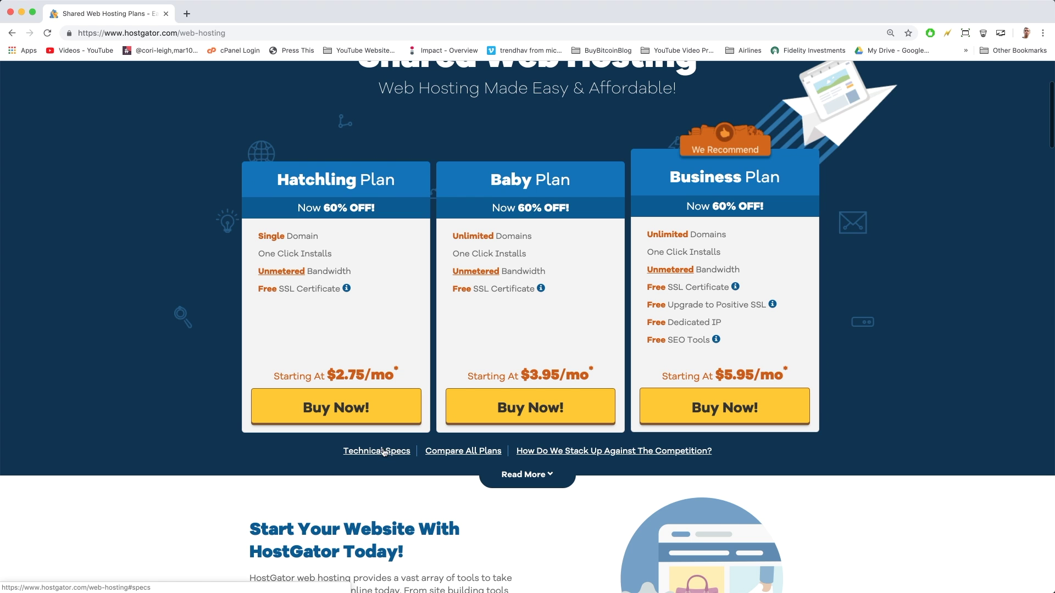
pyautogui.scroll(3, 367, 466)
# Highlight the prices across the Hatchling, Baby and Business plans.
pyautogui.scroll(-1, 352, 462)
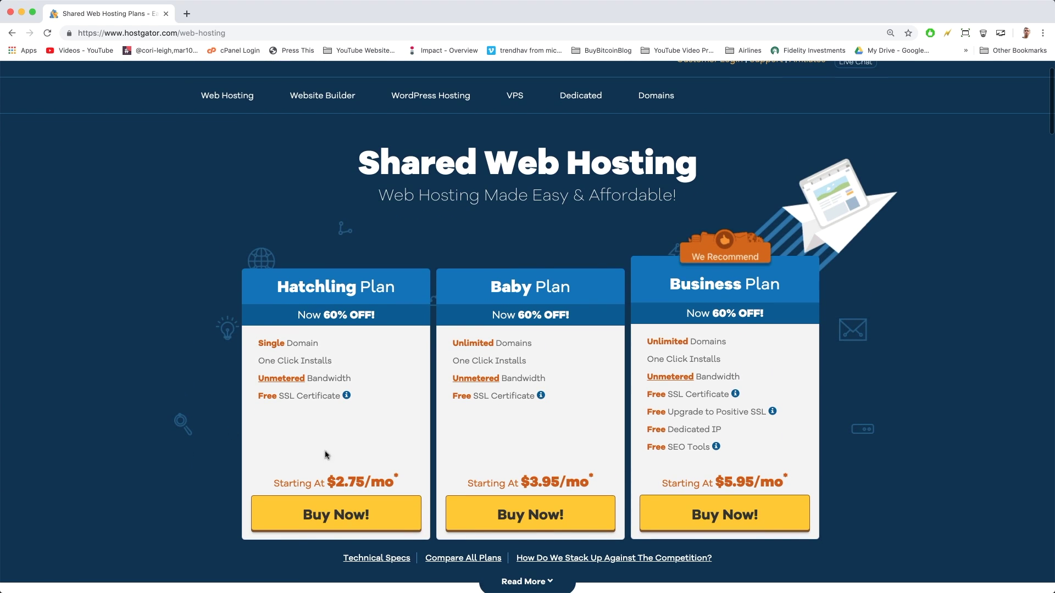
pyautogui.scroll(1, 141, 422)
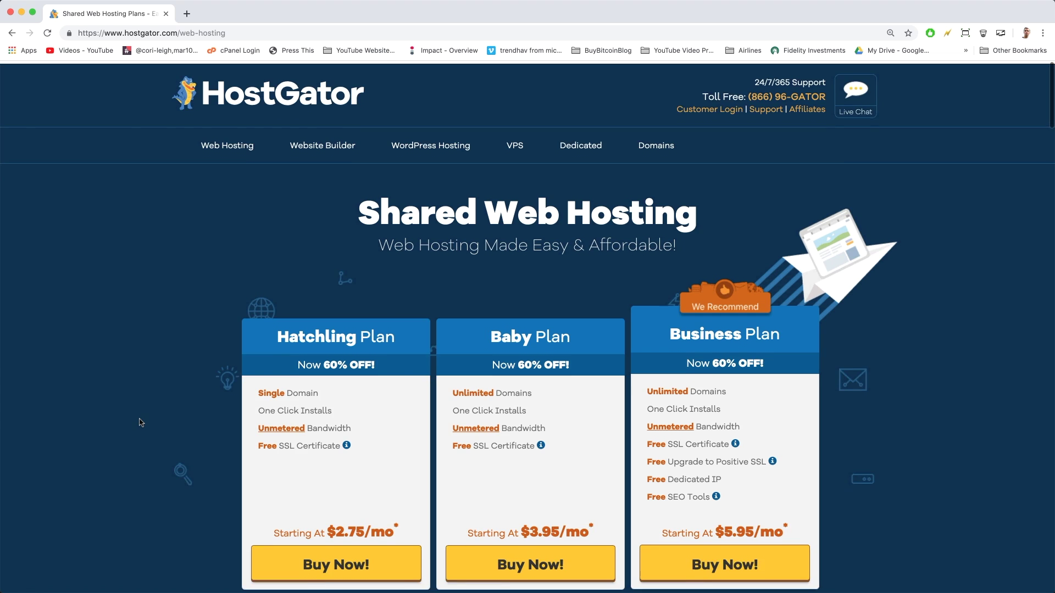
pyautogui.scroll(-1, 220, 472)
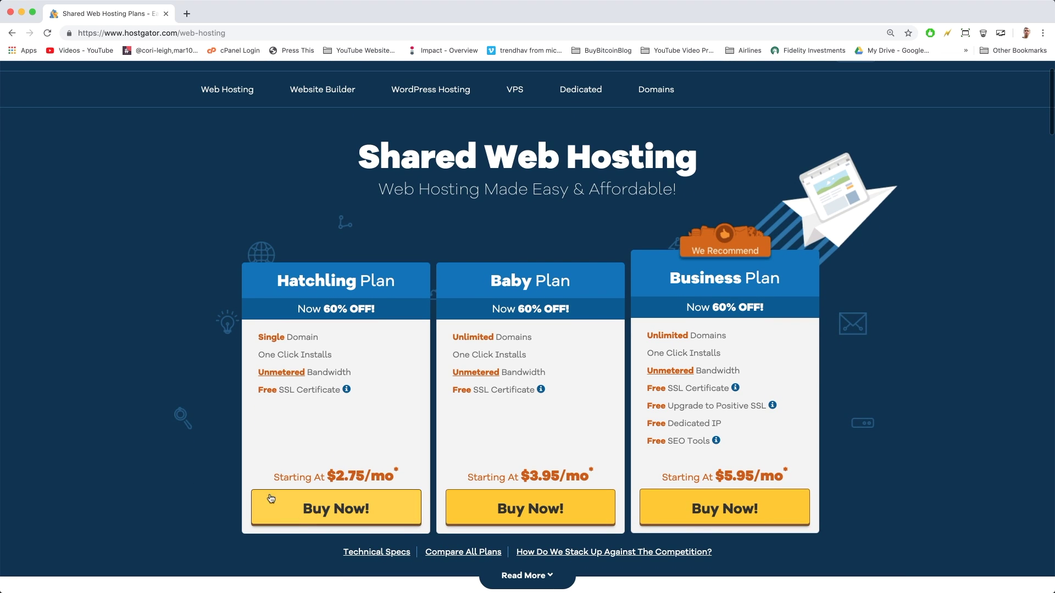
pyautogui.scroll(1, 202, 357)
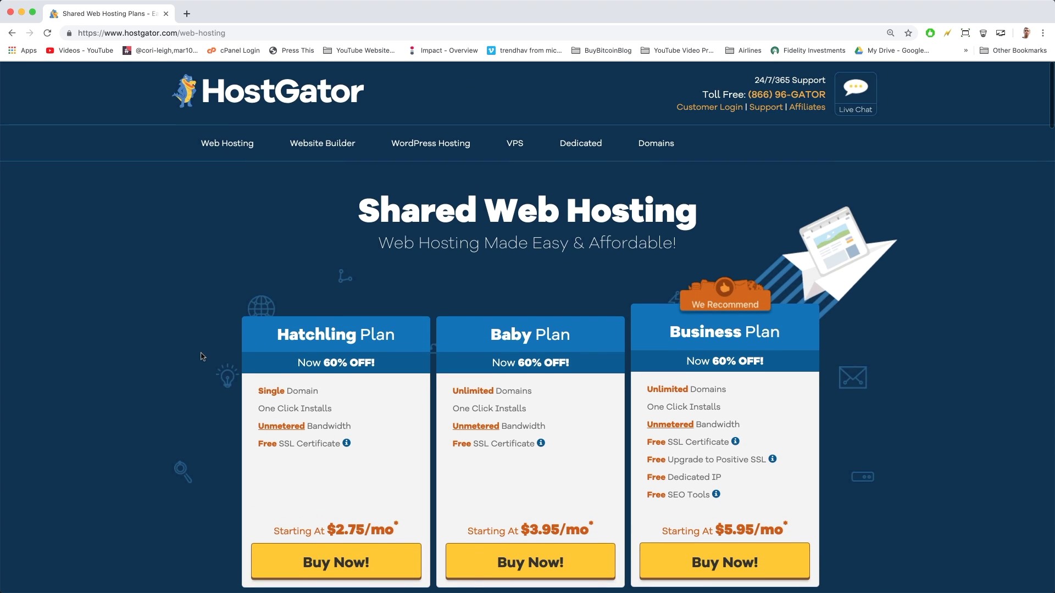
pyautogui.moveTo(388, 514)
pyautogui.mouseDown()
pyautogui.moveTo(420, 528)
pyautogui.moveTo(837, 523)
pyautogui.moveTo(876, 535)
pyautogui.mouseUp()
pyautogui.click(876, 535)
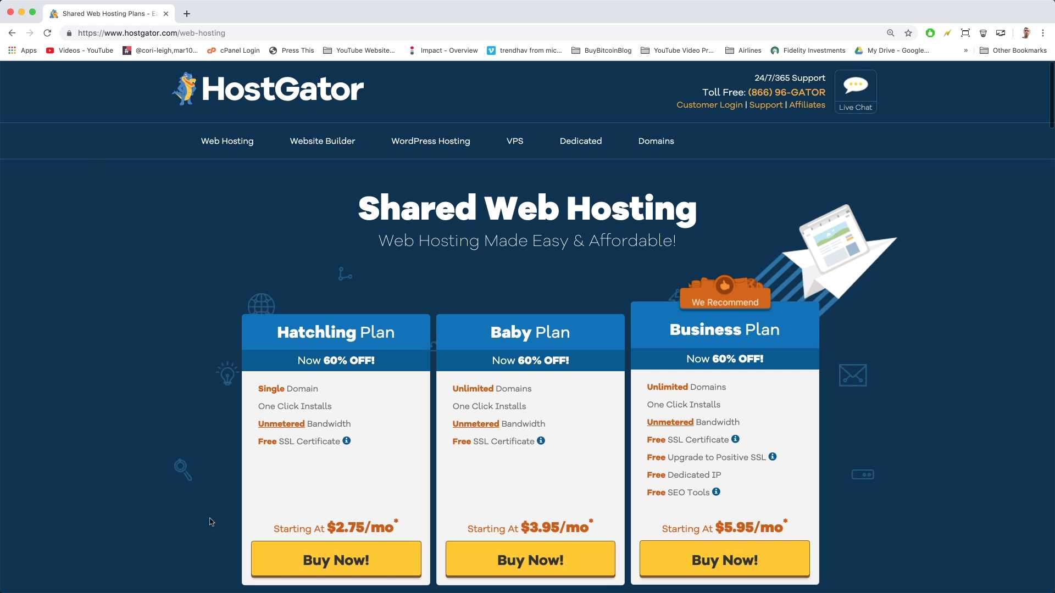
# Replace web-hosting in the address with the promo path and load the DearBlogger promo page.
pyautogui.click(180, 32)
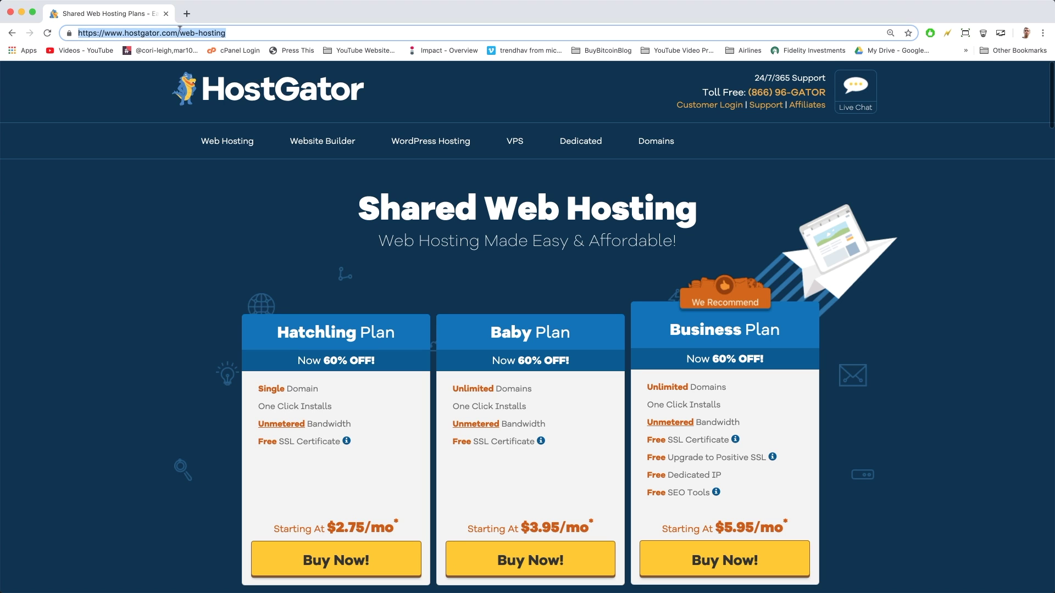
pyautogui.press('Escape')
pyautogui.moveTo(180, 28); pyautogui.dragTo(235, 29)
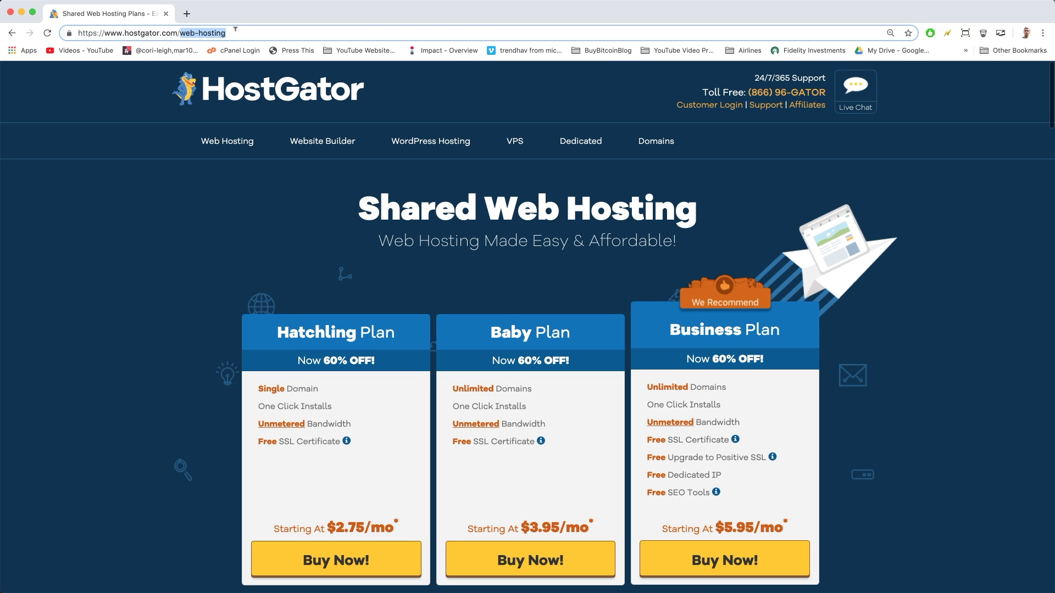
pyautogui.press('BackSpace')
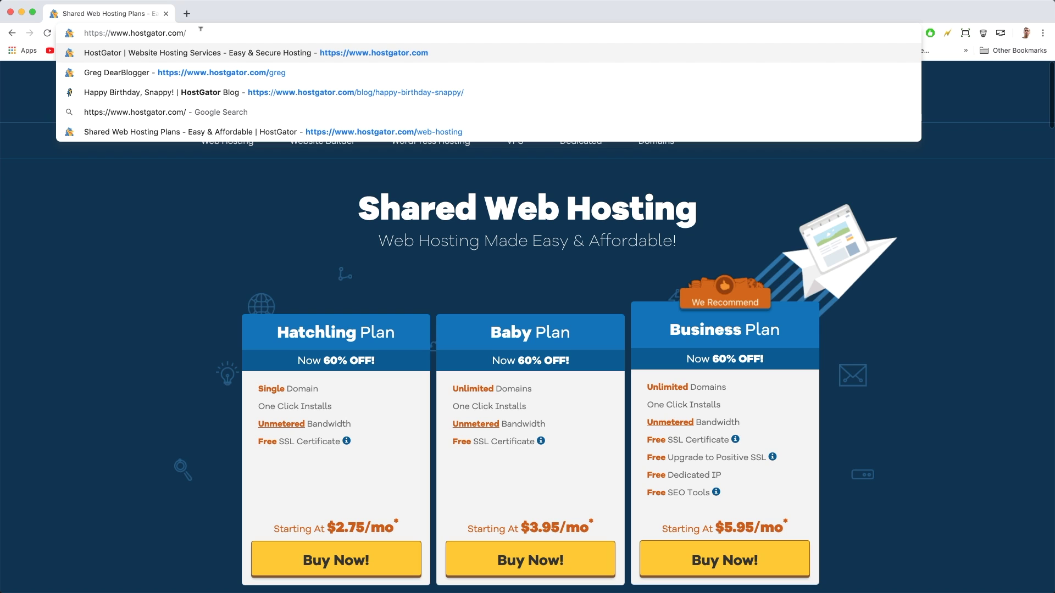
pyautogui.write('greg')
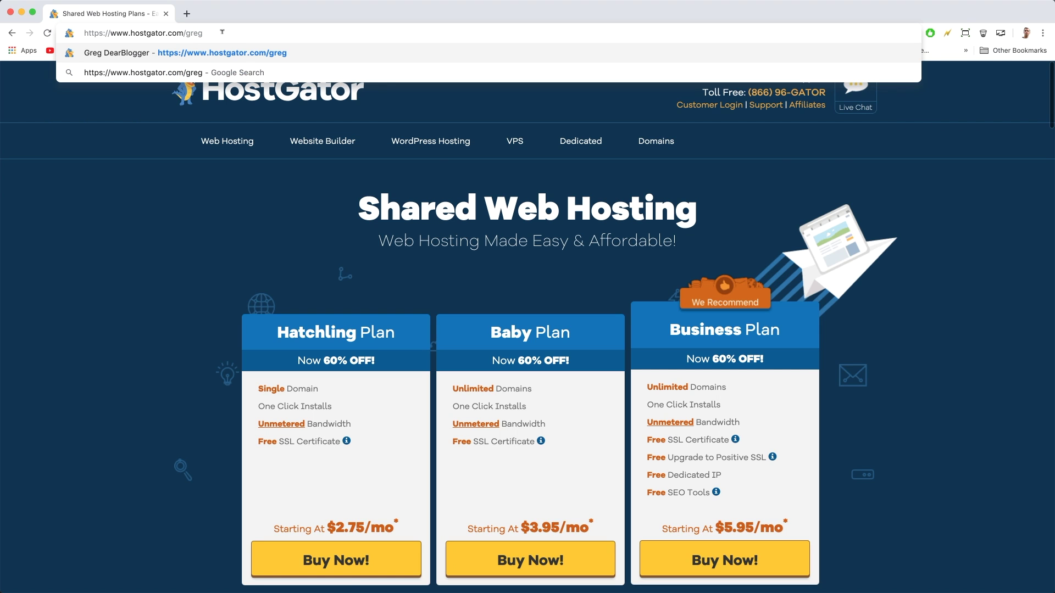
pyautogui.press('Return')
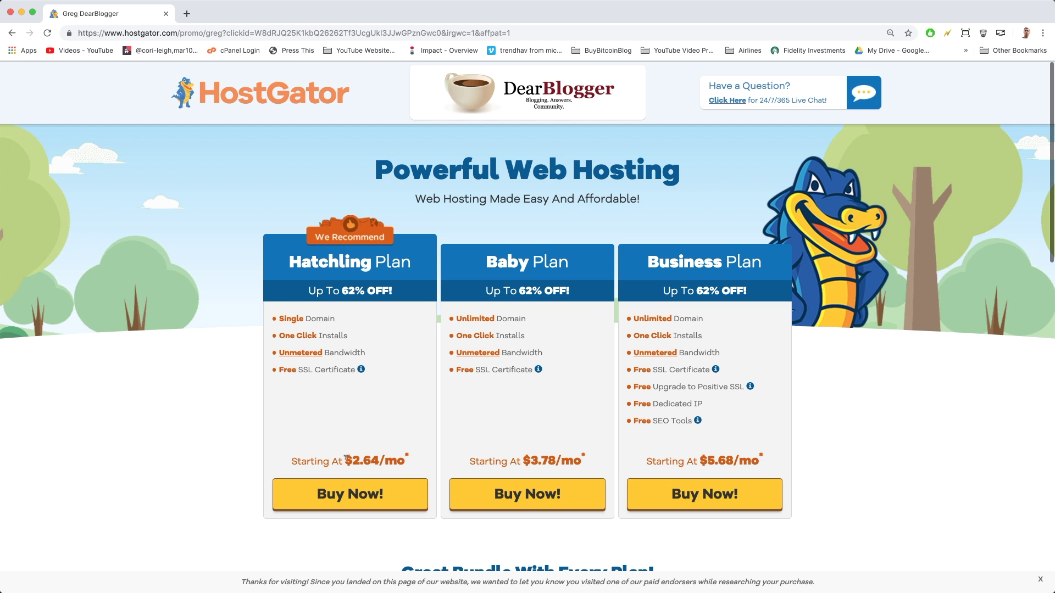
# Highlight the discounted $2.64/mo Hatchling price on the promo page.
pyautogui.moveTo(345, 459); pyautogui.dragTo(412, 465)
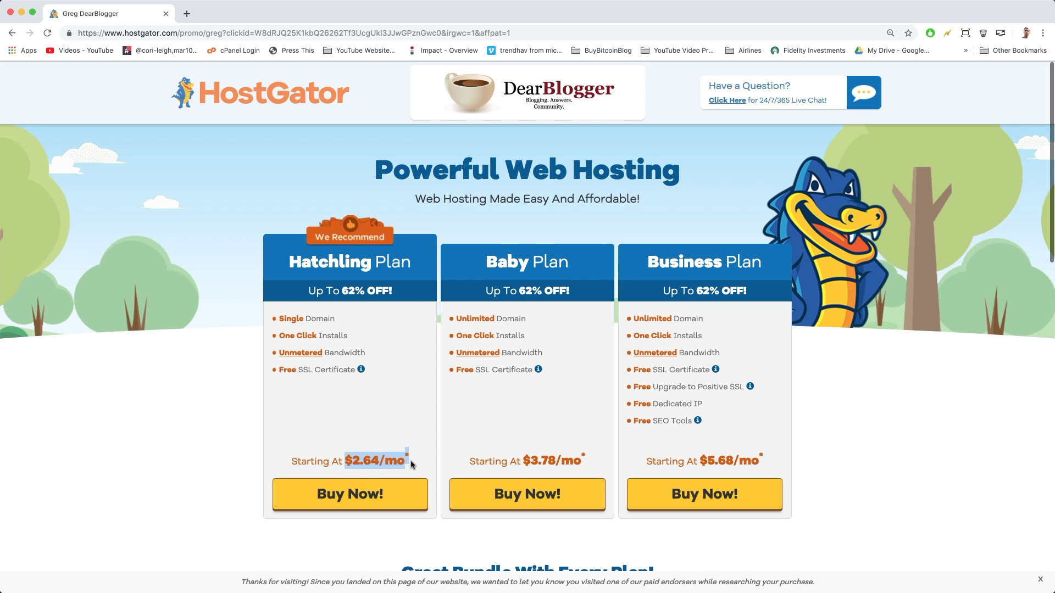
pyautogui.click(411, 465)
pyautogui.scroll(-20, 219, 389)
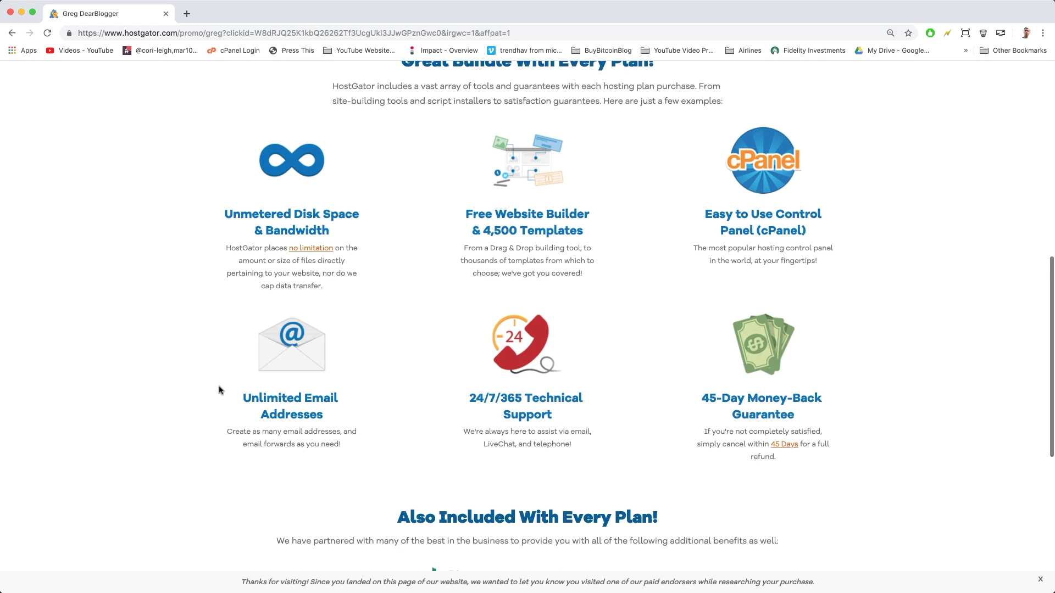
pyautogui.scroll(20, 219, 388)
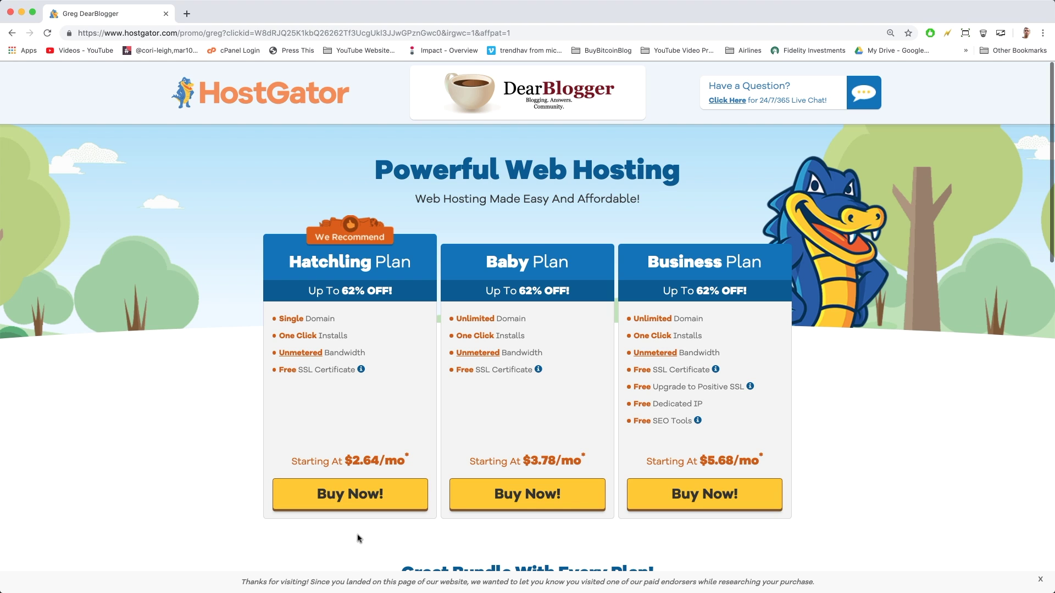
# Start checkout for the Hatchling plan and review the checkout form.
pyautogui.click(407, 498)
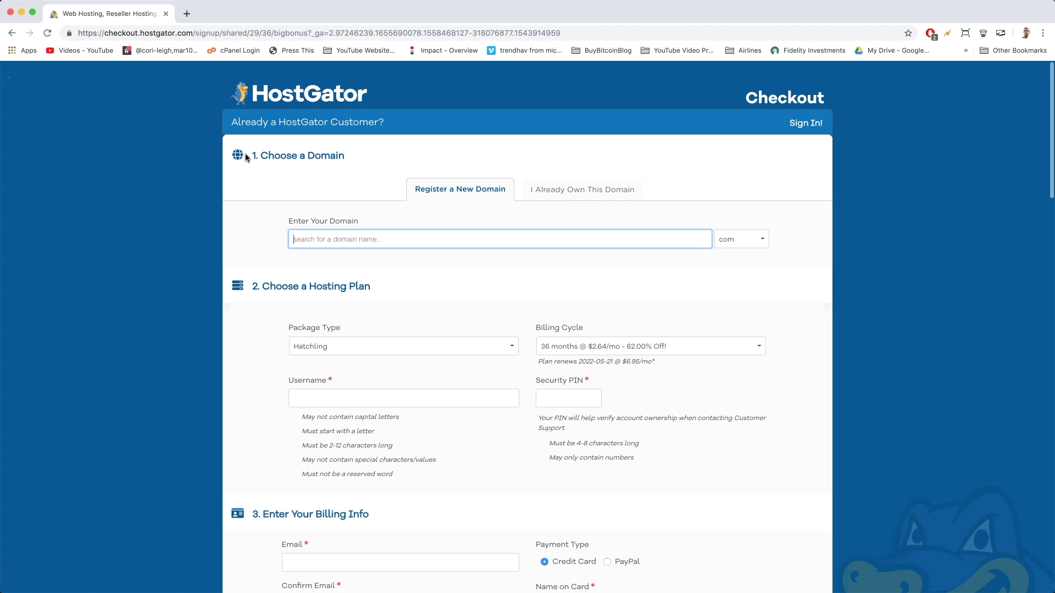
pyautogui.scroll(-1, 251, 152)
pyautogui.scroll(-20, 251, 154)
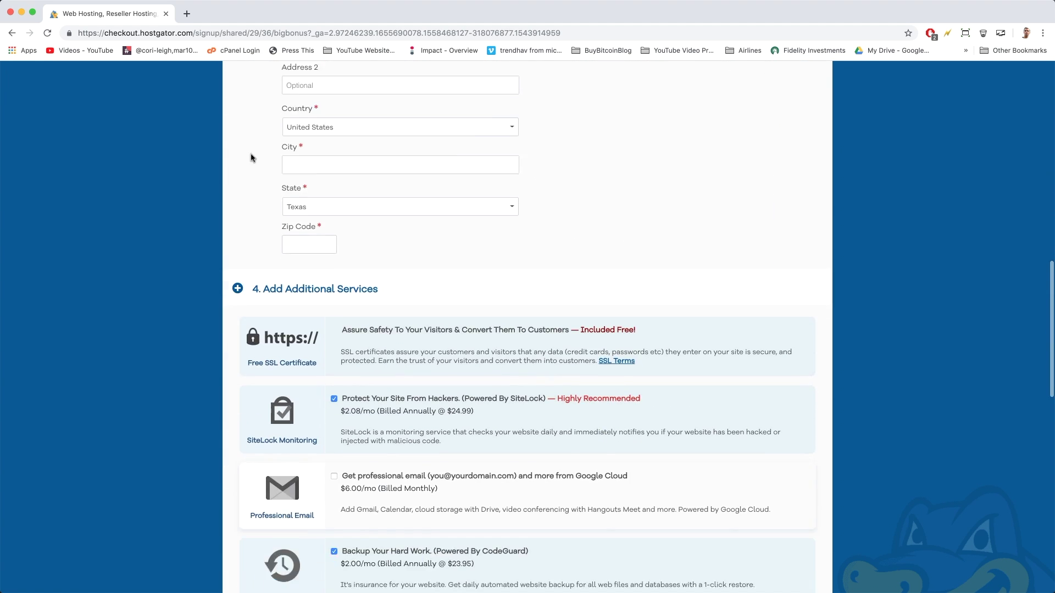
pyautogui.scroll(-6, 251, 158)
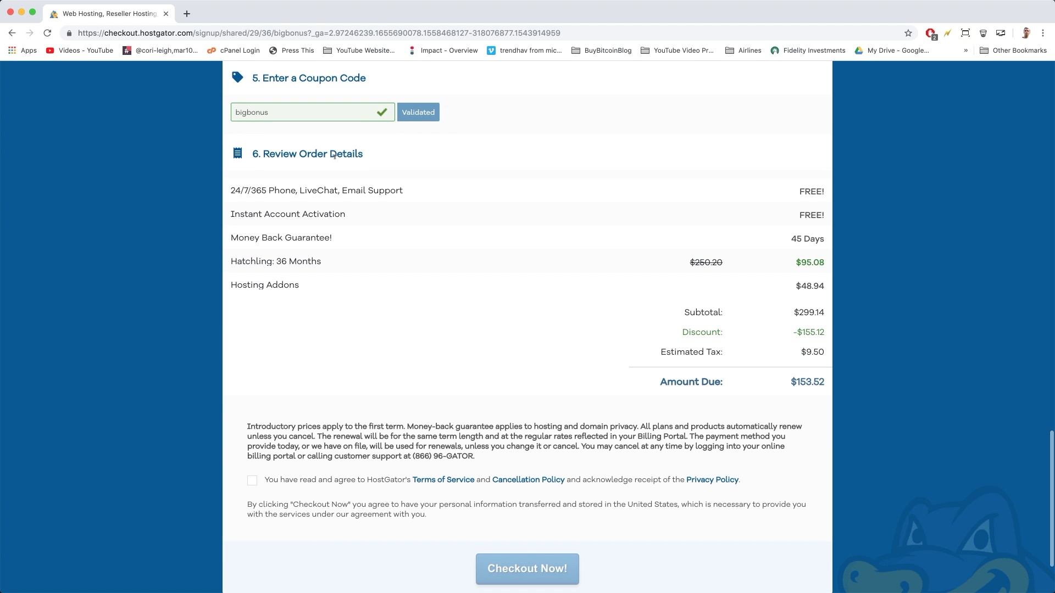
pyautogui.scroll(15, 352, 272)
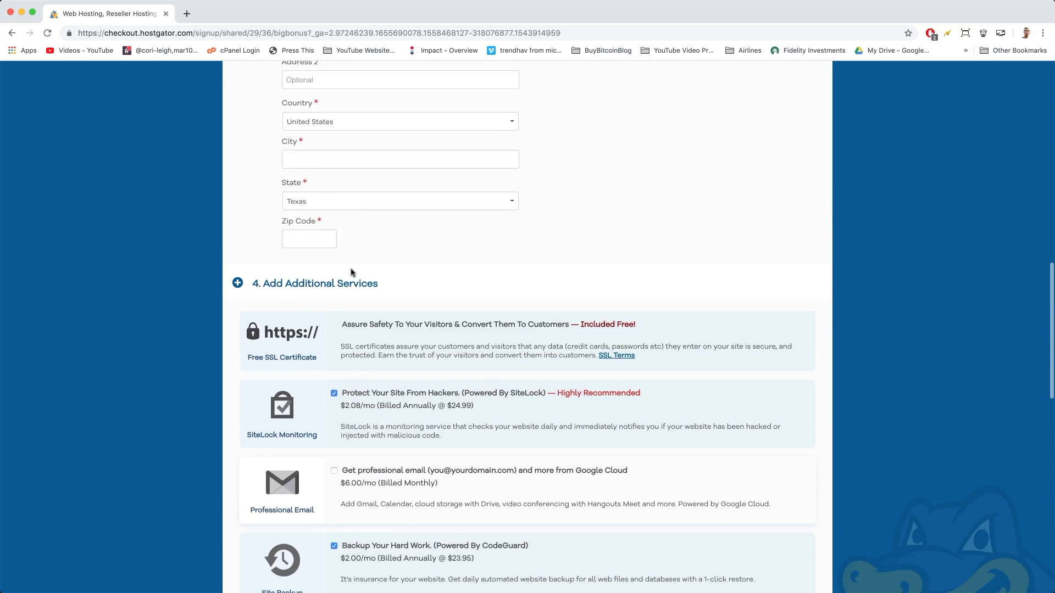
pyautogui.scroll(9, 352, 273)
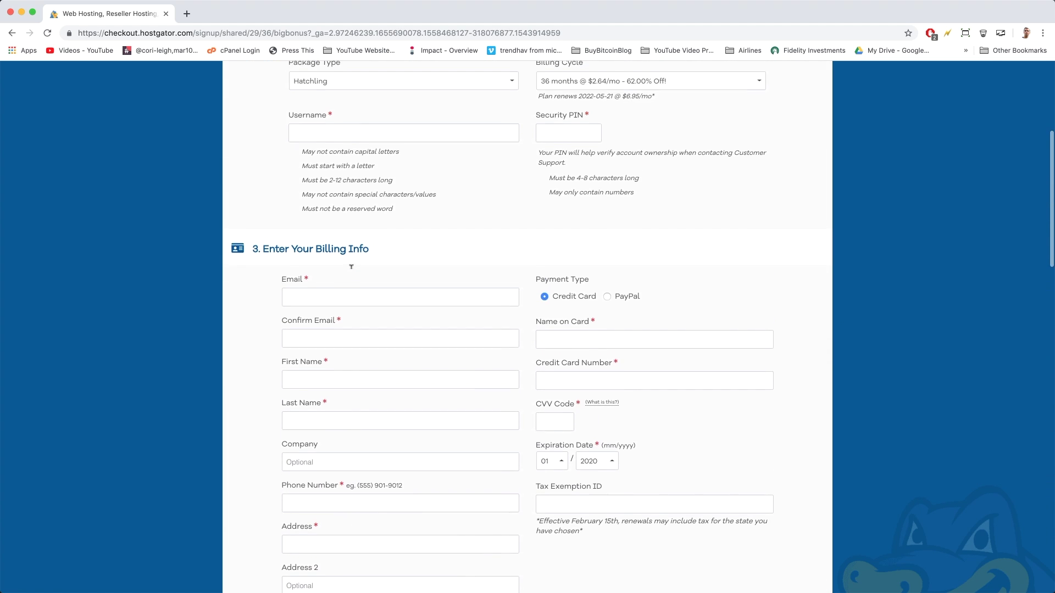
pyautogui.scroll(2, 353, 269)
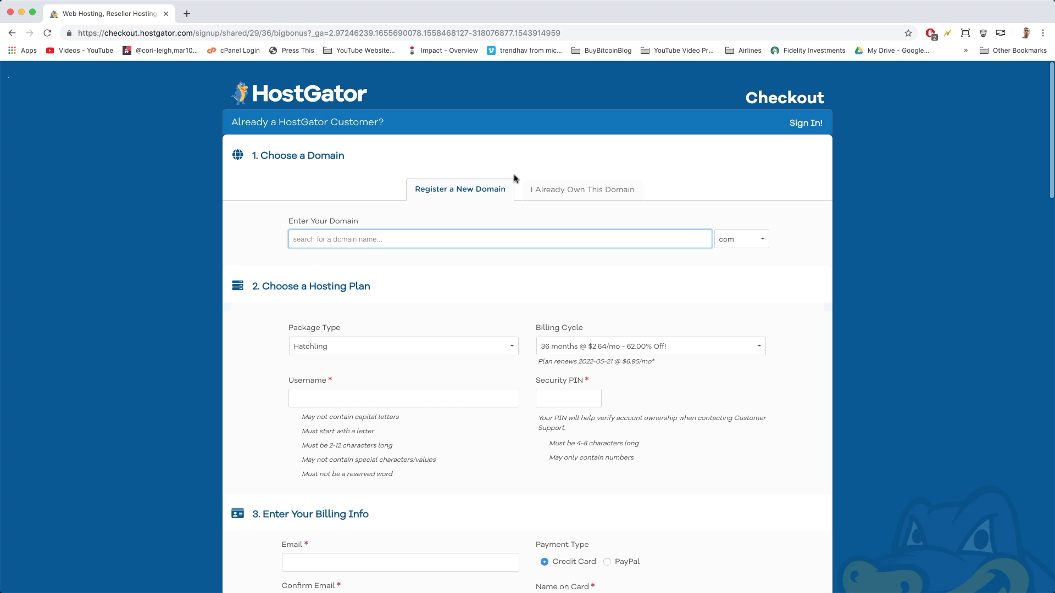
# Try the already-owned domain option, then return to Register a New Domain.
pyautogui.click(593, 196)
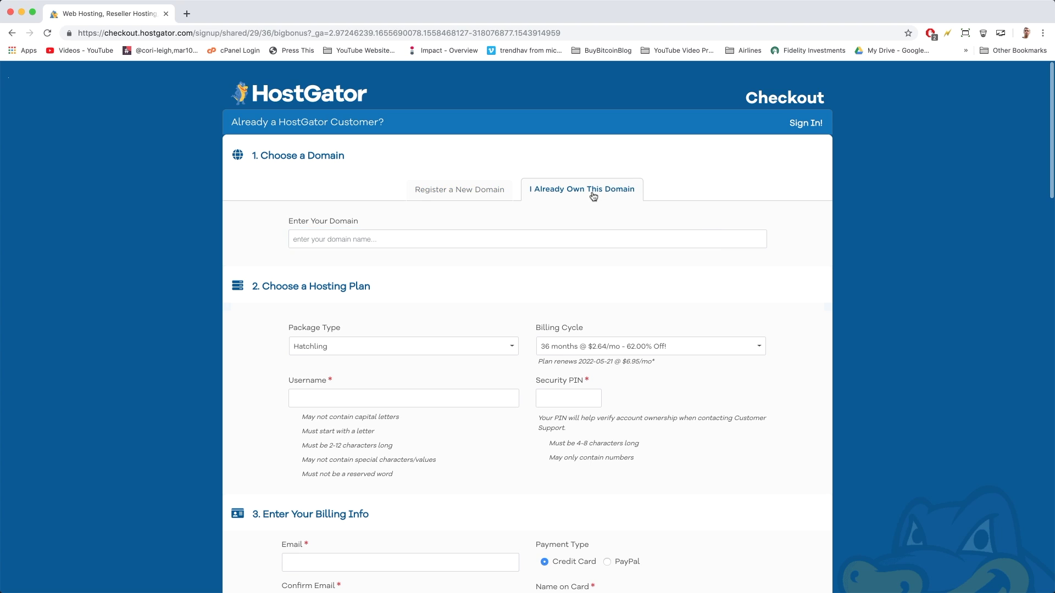
pyautogui.click(569, 237)
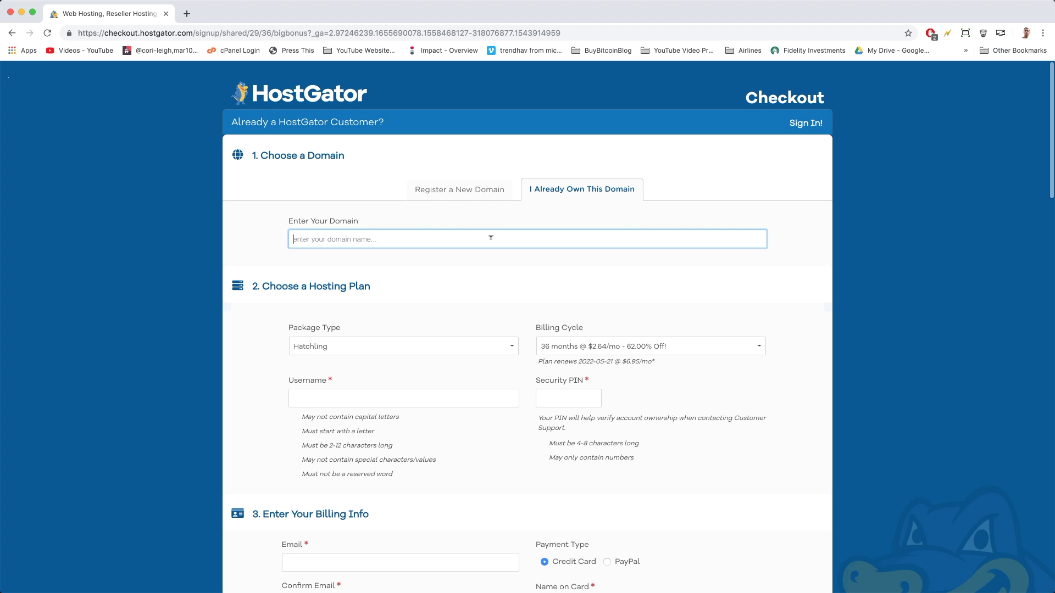
pyautogui.scroll(-3, 544, 313)
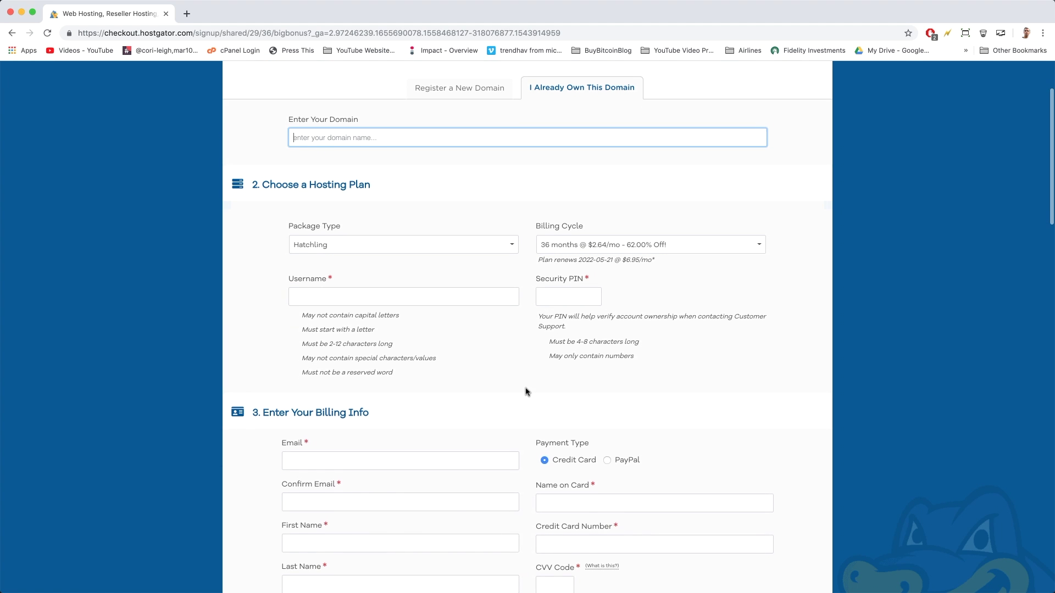
pyautogui.scroll(-20, 526, 391)
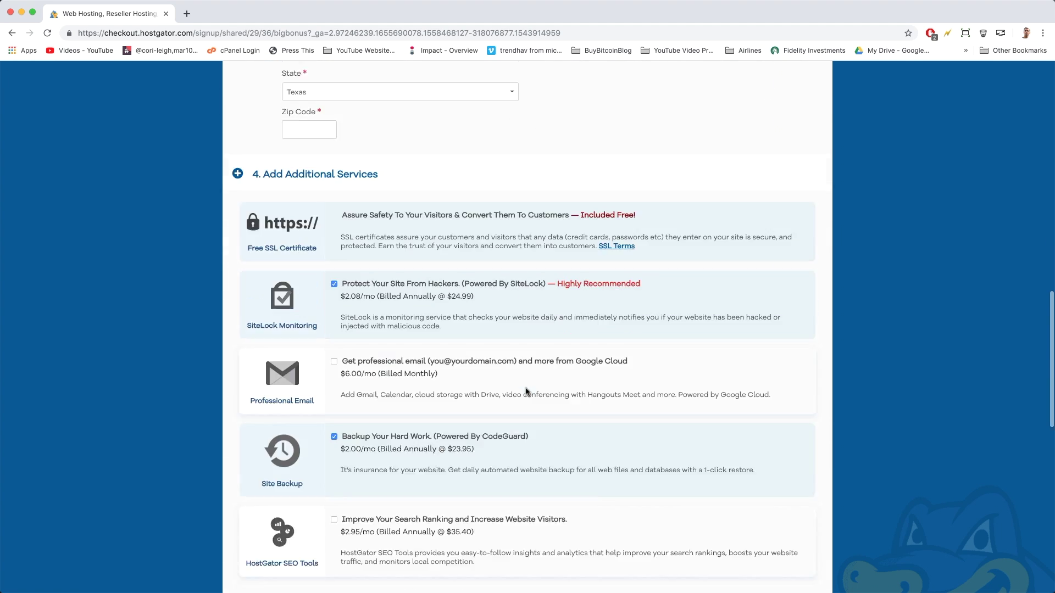
pyautogui.scroll(-15, 526, 391)
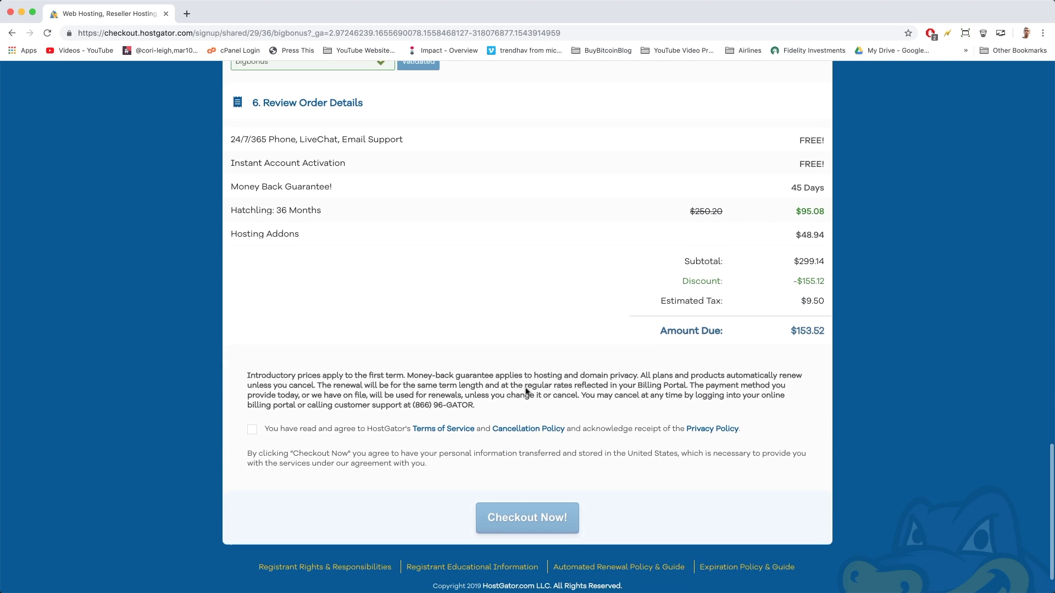
pyautogui.scroll(15, 526, 391)
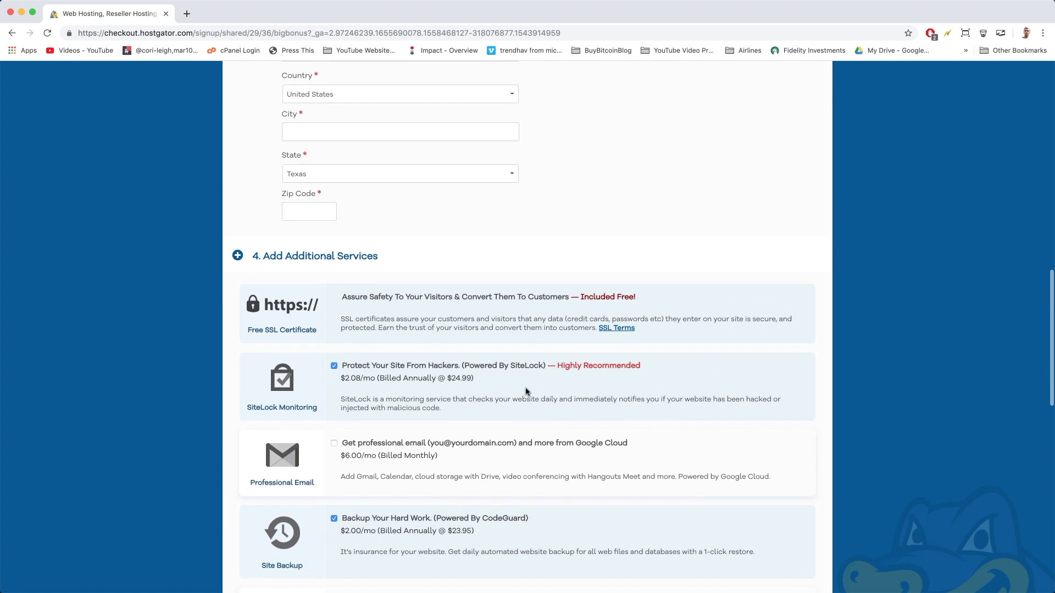
pyautogui.scroll(20, 526, 391)
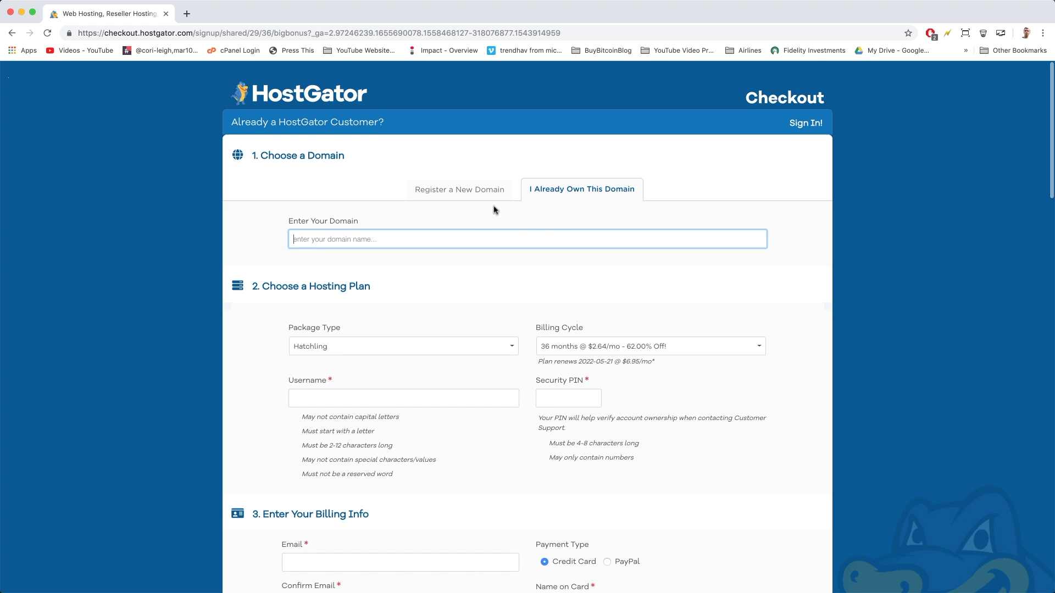
pyautogui.click(470, 185)
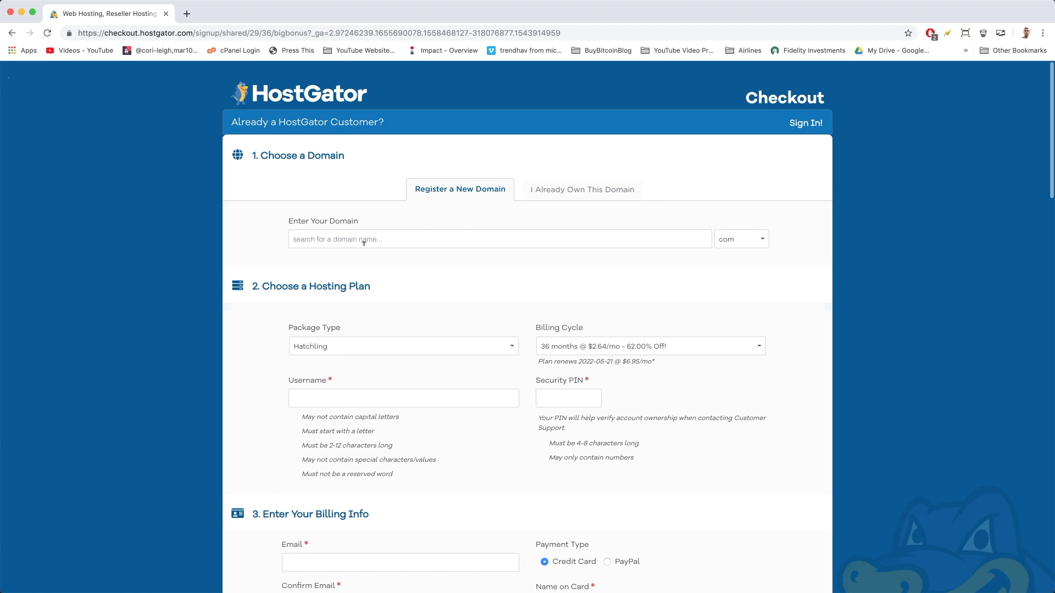
pyautogui.click(375, 238)
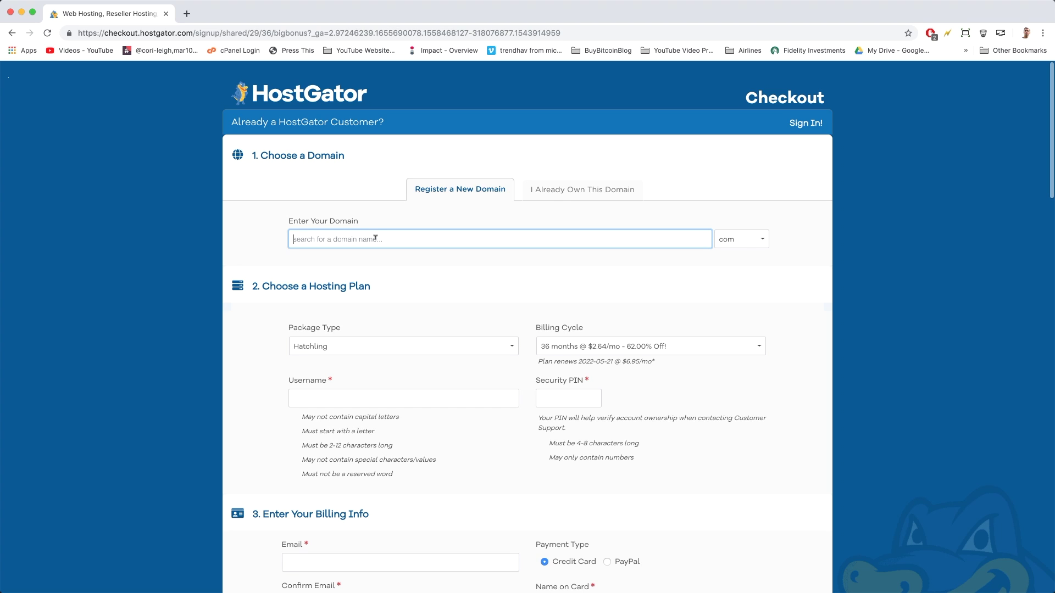
# Enter wecandoanythingtoday as the new domain and choose the .com extension.
pyautogui.write('wecandoanythingtoday')
pyautogui.press('Tab')
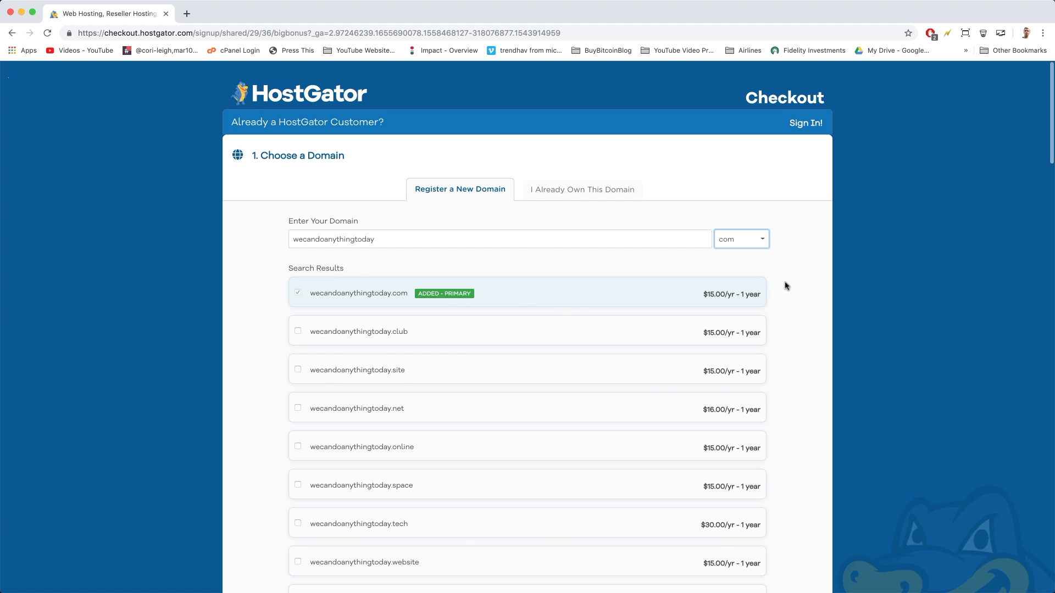
pyautogui.click(763, 245)
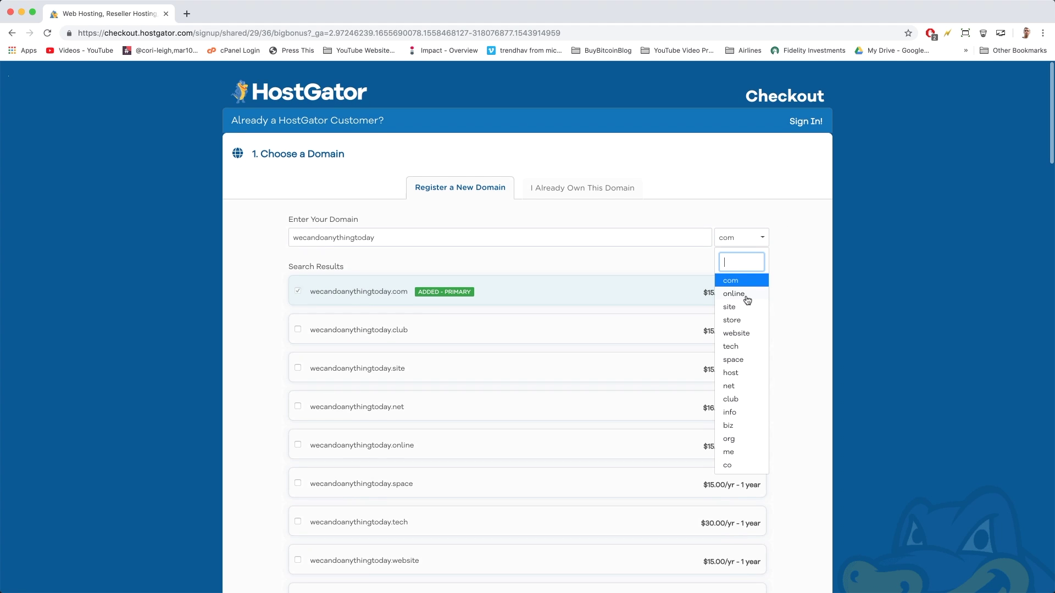
pyautogui.scroll(-1, 748, 300)
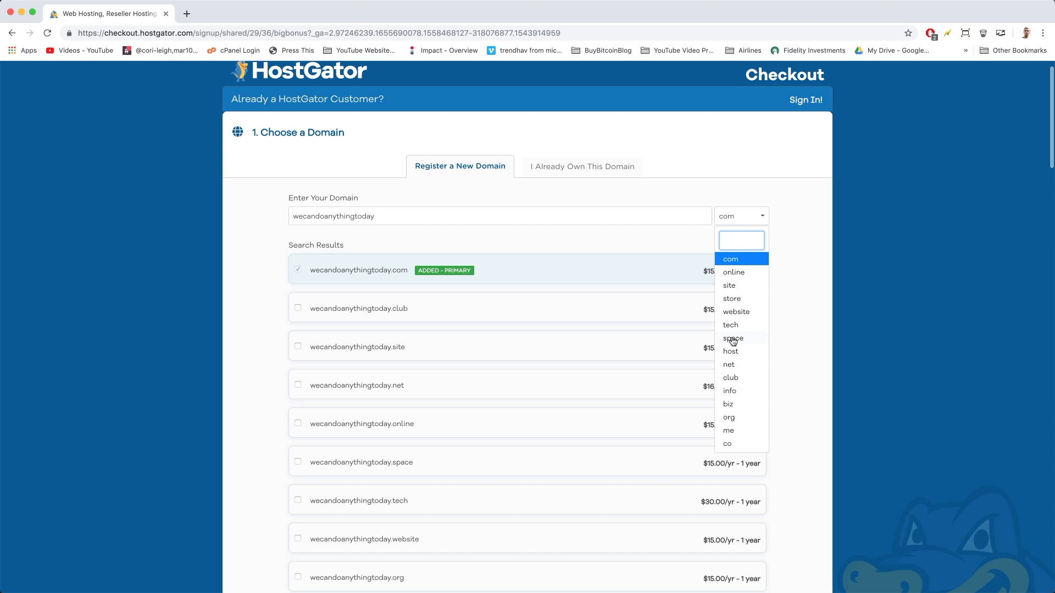
pyautogui.click(734, 267)
# Confirm Hatchling as the hosting package and bring up the billing cycle choices.
pyautogui.scroll(-2, 279, 235)
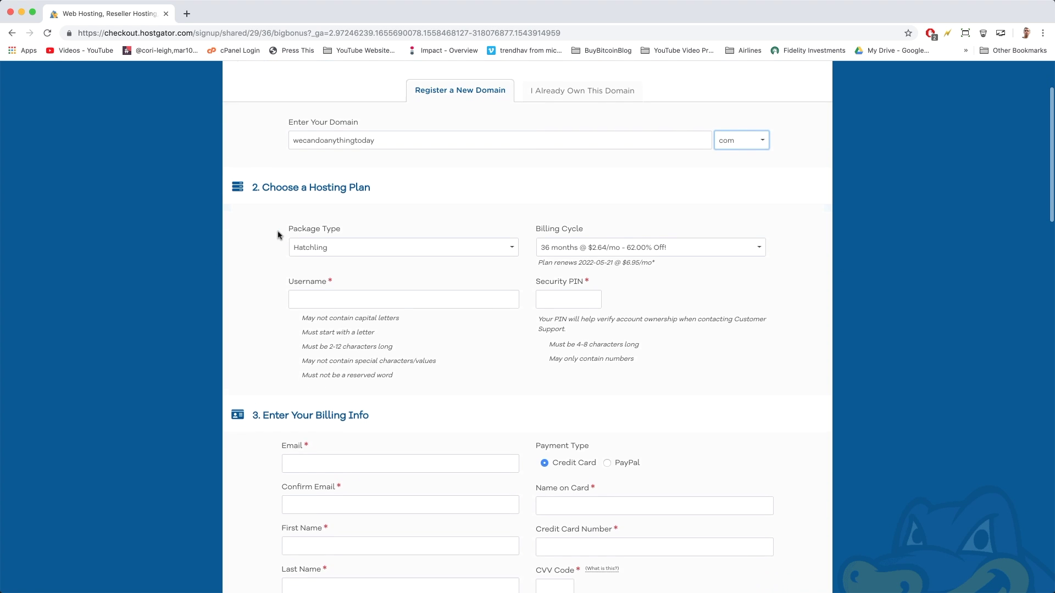
pyautogui.scroll(-3, 279, 235)
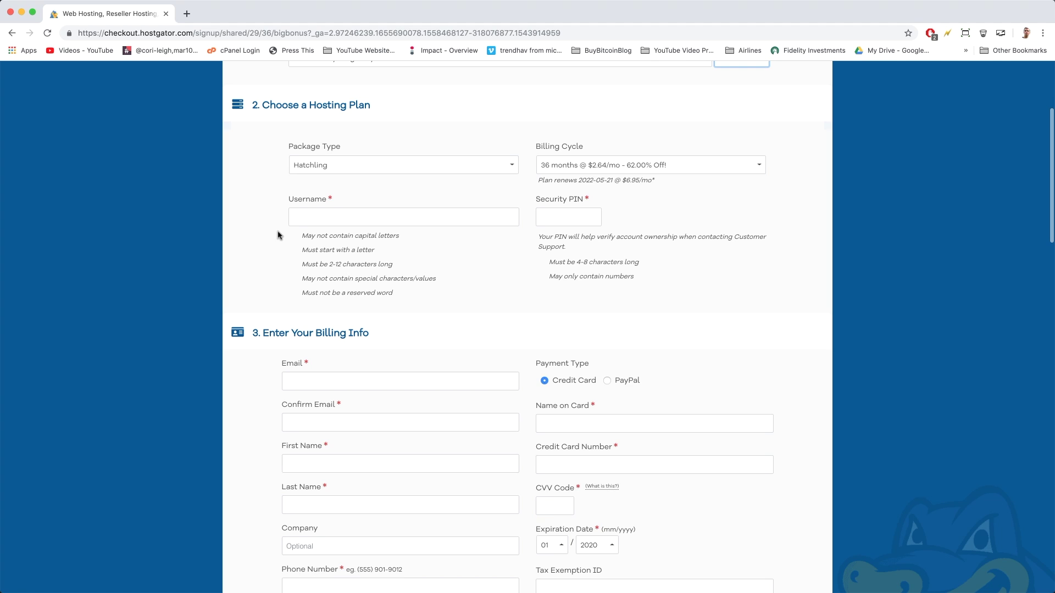
pyautogui.scroll(-1, 279, 236)
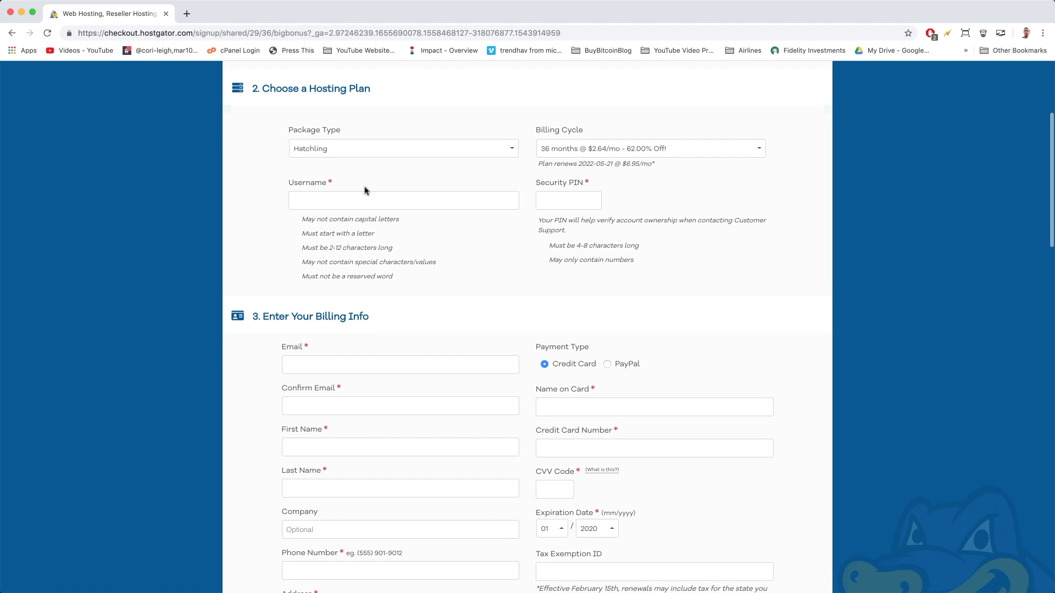
pyautogui.click(496, 151)
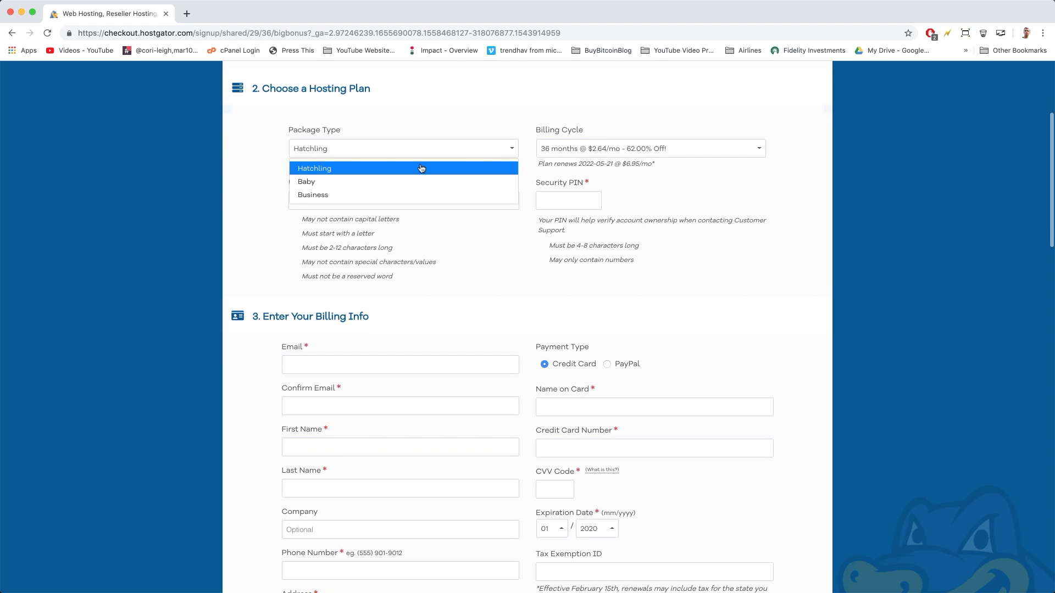
pyautogui.click(619, 119)
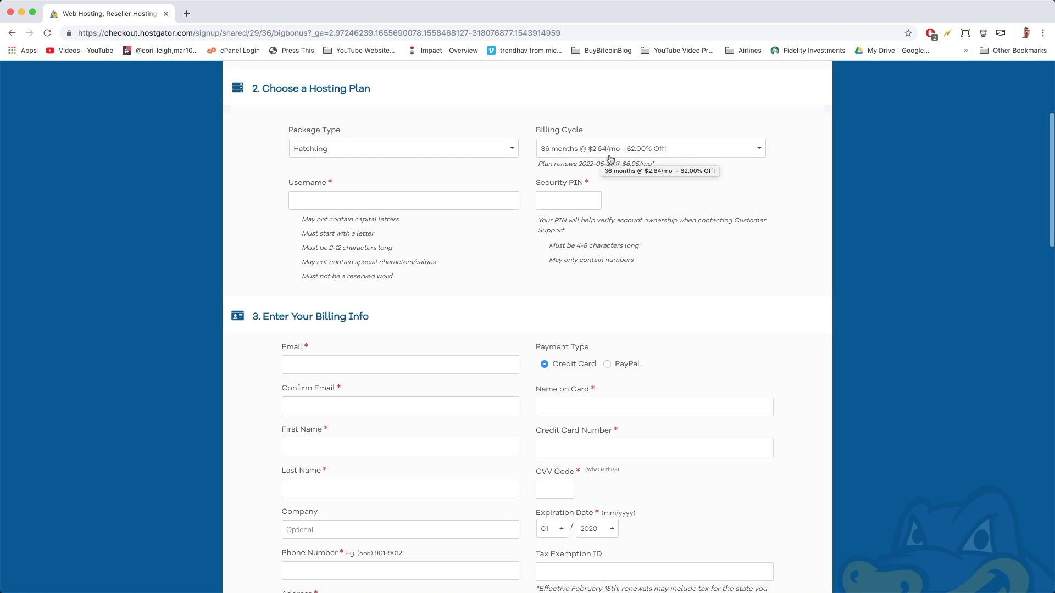
pyautogui.click(699, 153)
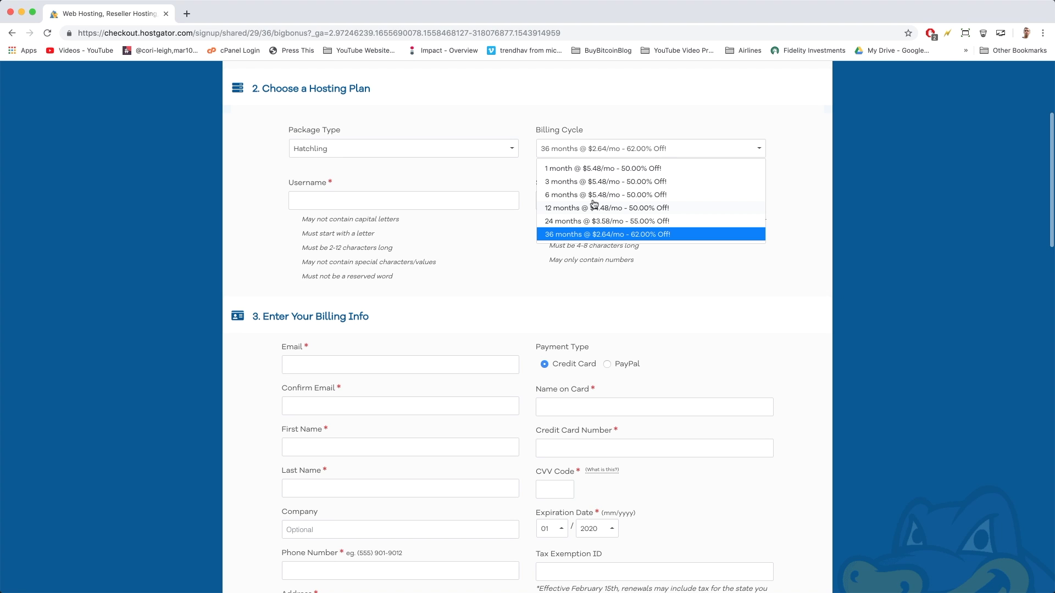
# Switch billing to 1 month at $5.48/mo, then enter the account username and security PIN.
pyautogui.click(604, 174)
pyautogui.click(450, 193)
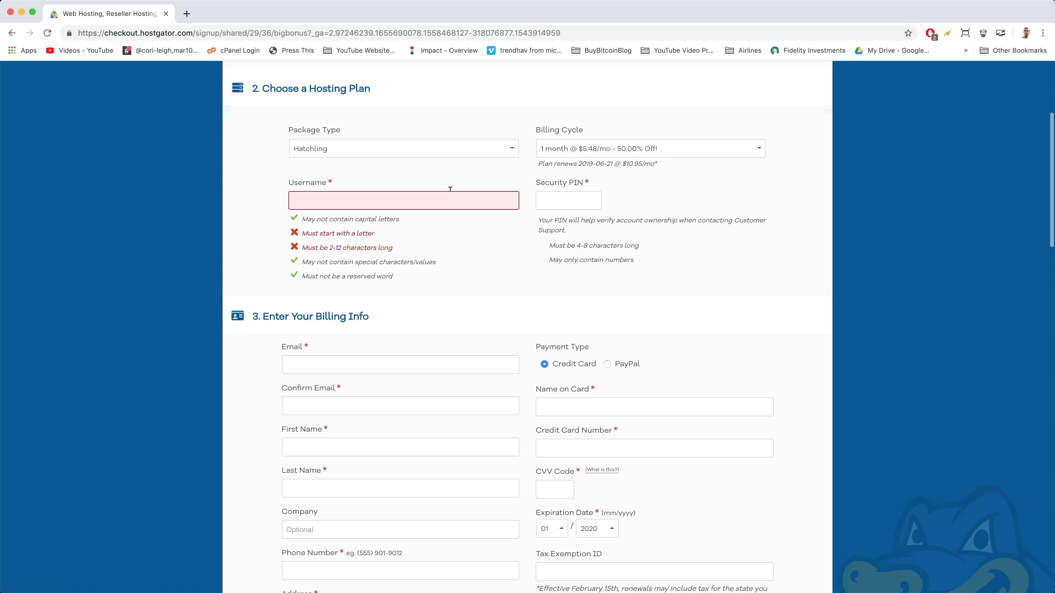
pyautogui.write('gnarayan')
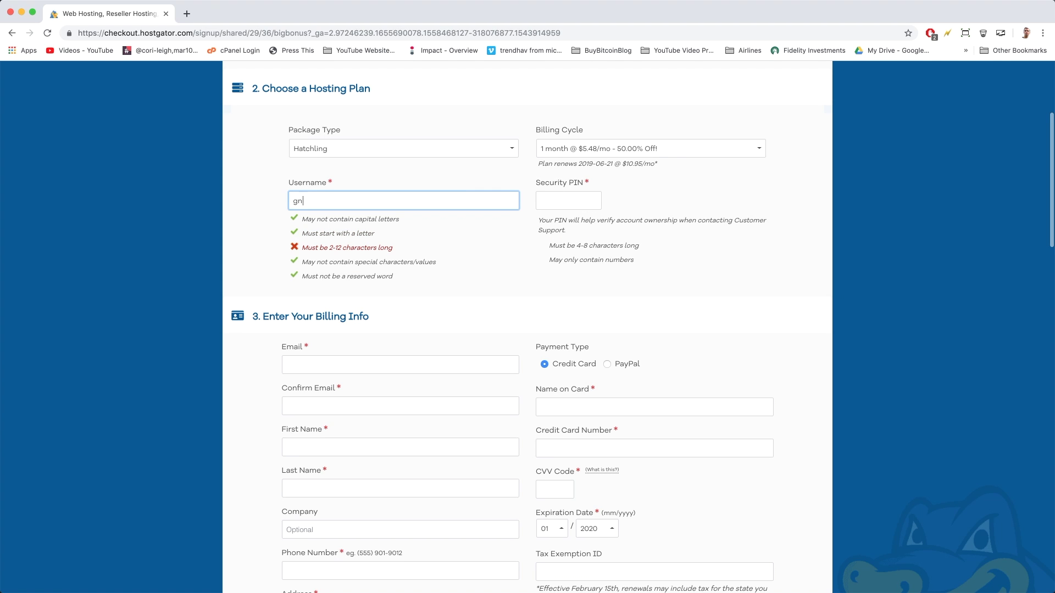
pyautogui.click(561, 193)
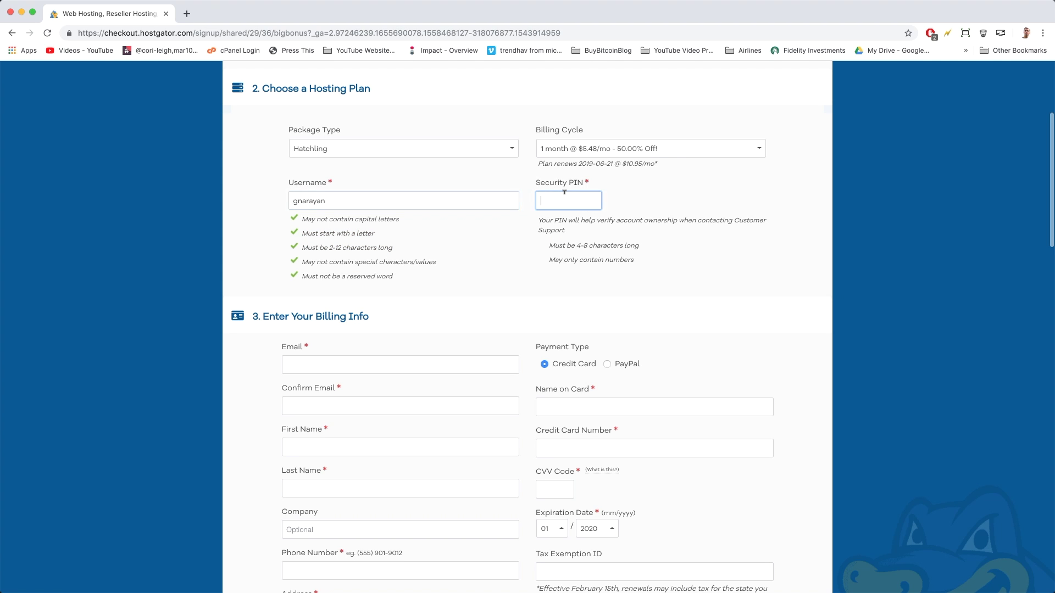
pyautogui.scroll(-4, 669, 232)
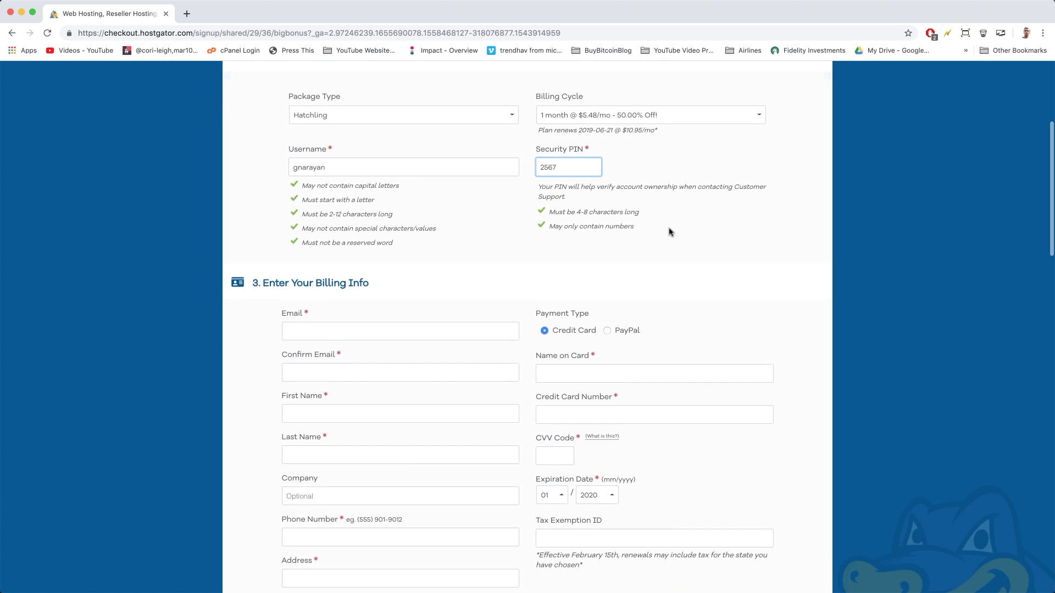
pyautogui.scroll(-1, 669, 231)
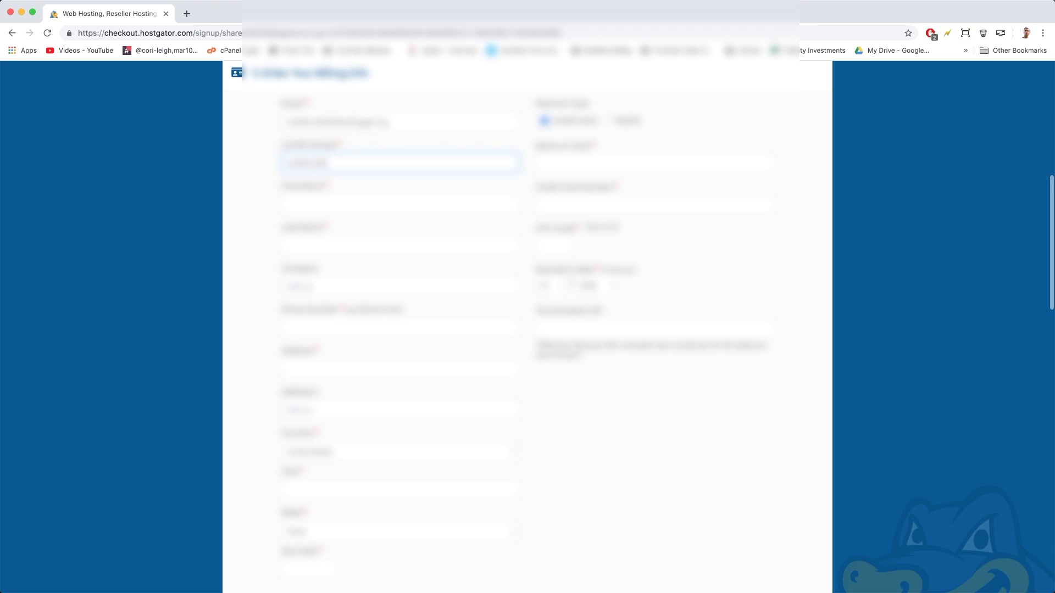
# Enter the billing phone number and move on to the billing address and card fields.
pyautogui.click(373, 364)
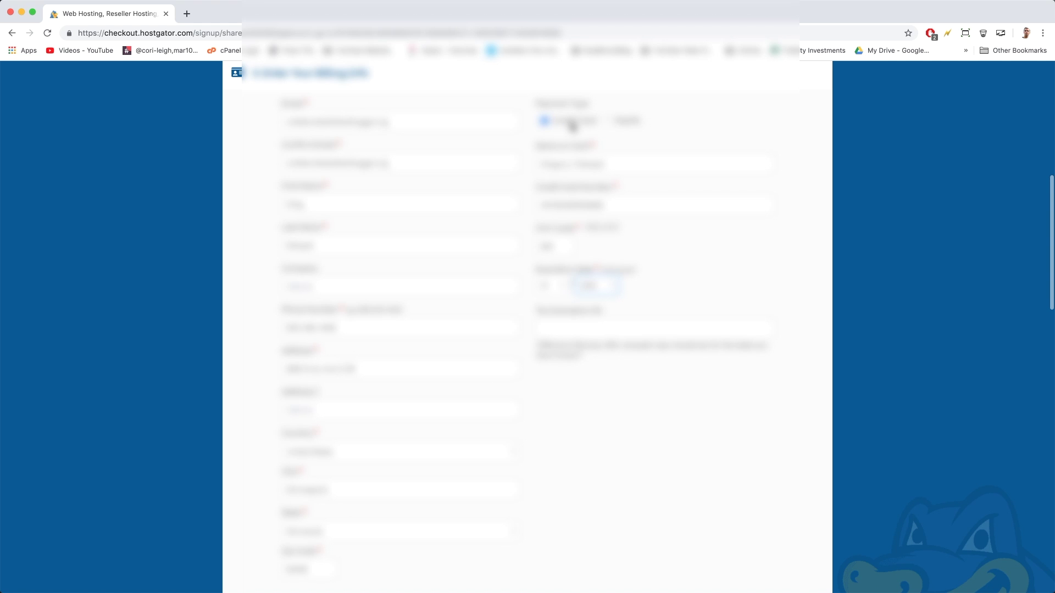
pyautogui.scroll(-5, 572, 125)
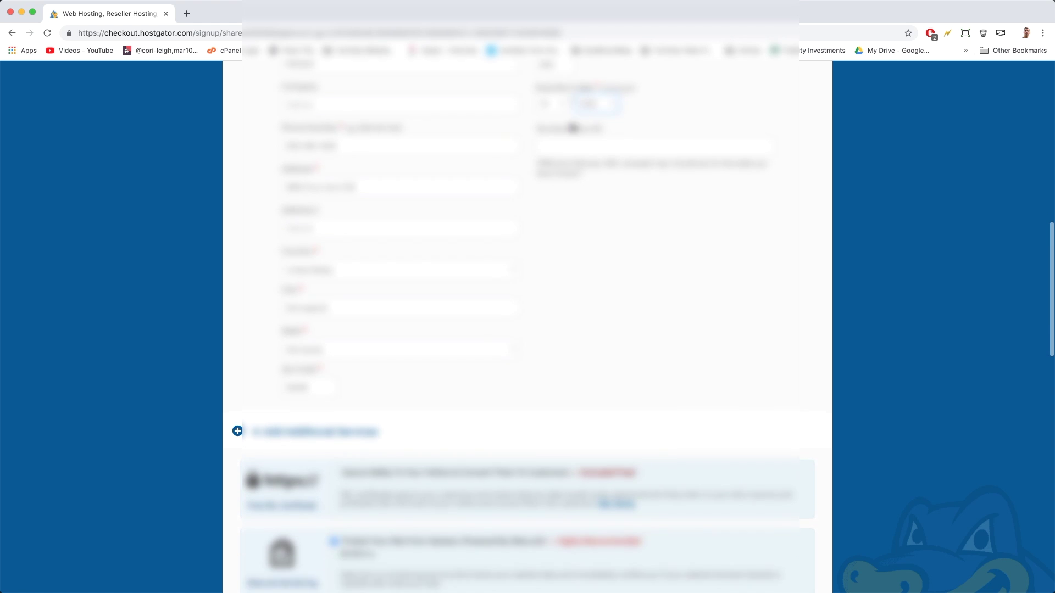
pyautogui.scroll(-8, 572, 129)
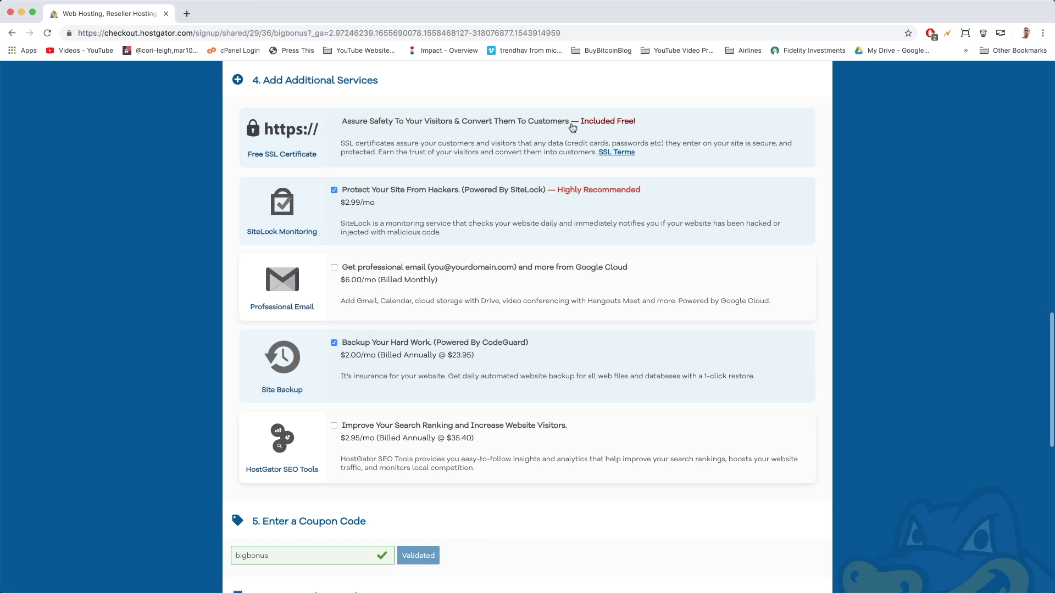
# Uncheck the SiteLock Monitoring and CodeGuard Site Backup add-ons, then scroll to the order review.
pyautogui.click(333, 191)
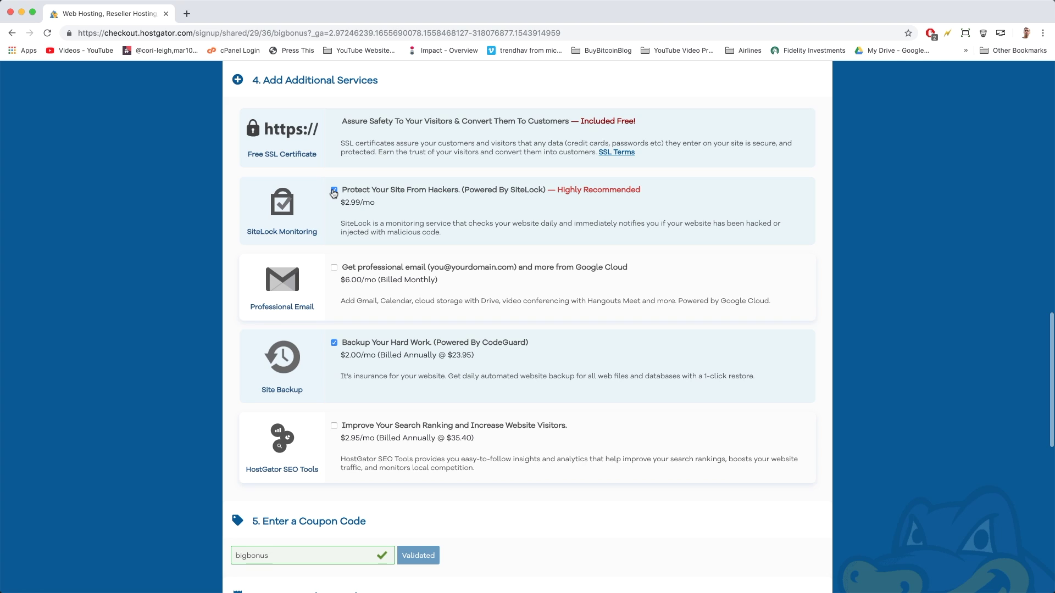
pyautogui.click(334, 343)
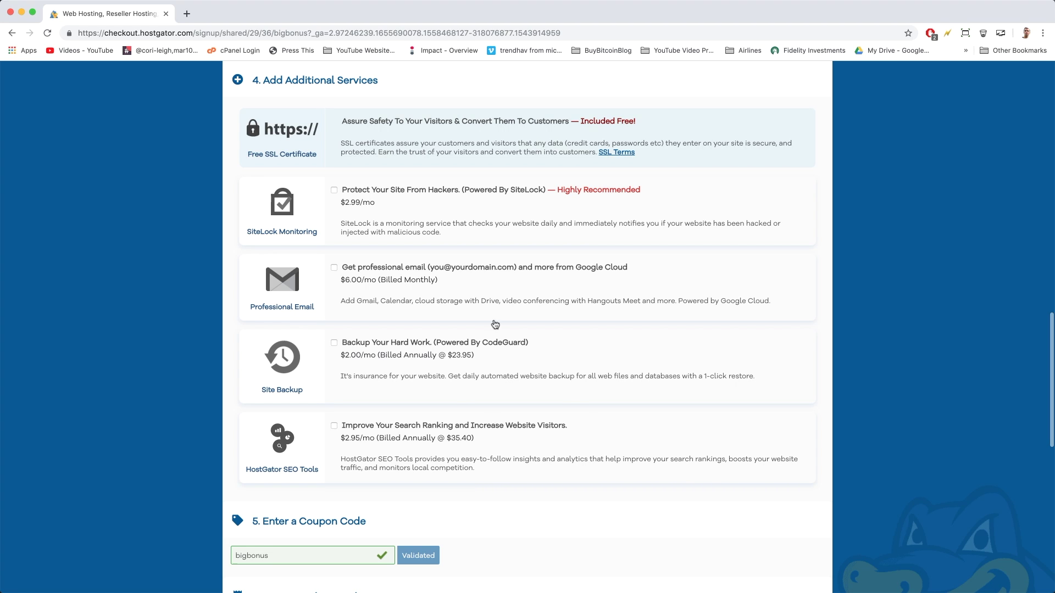
pyautogui.scroll(-3, 483, 321)
pyautogui.scroll(-5, 483, 321)
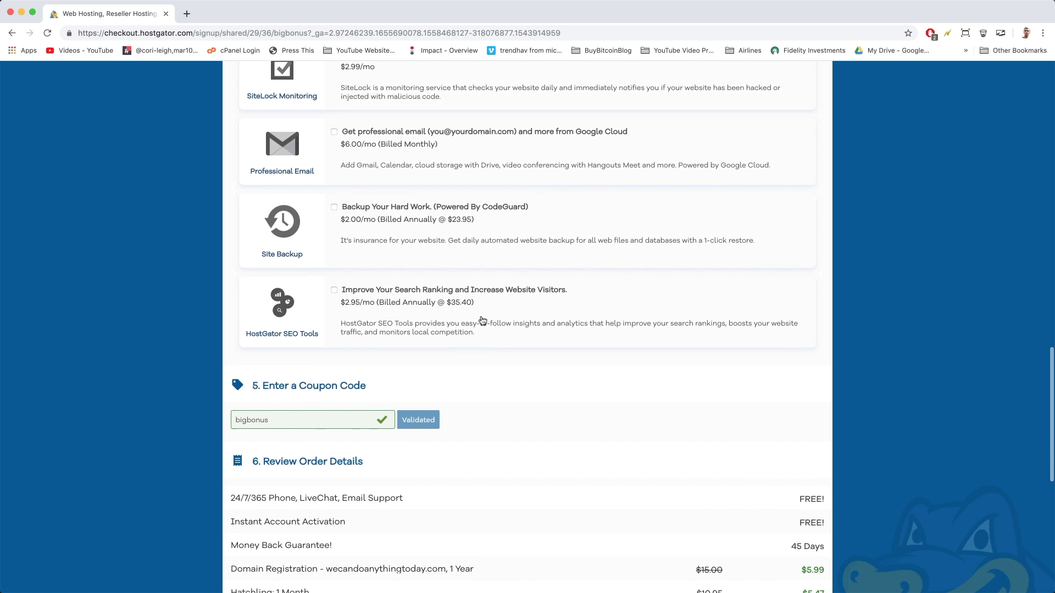
pyautogui.scroll(-2, 482, 320)
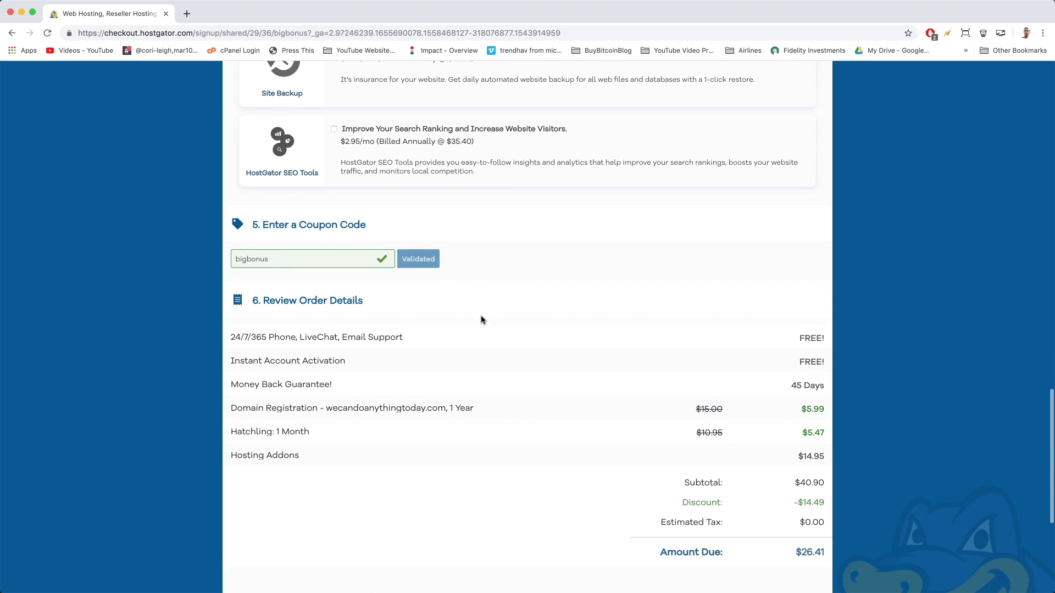
pyautogui.scroll(-3, 482, 319)
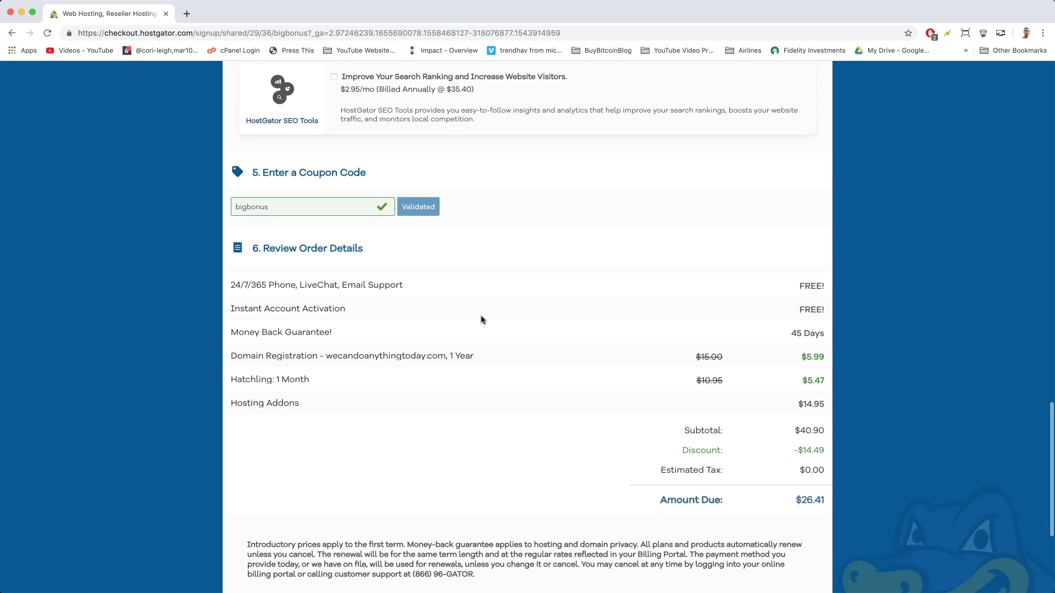
pyautogui.scroll(-2, 482, 320)
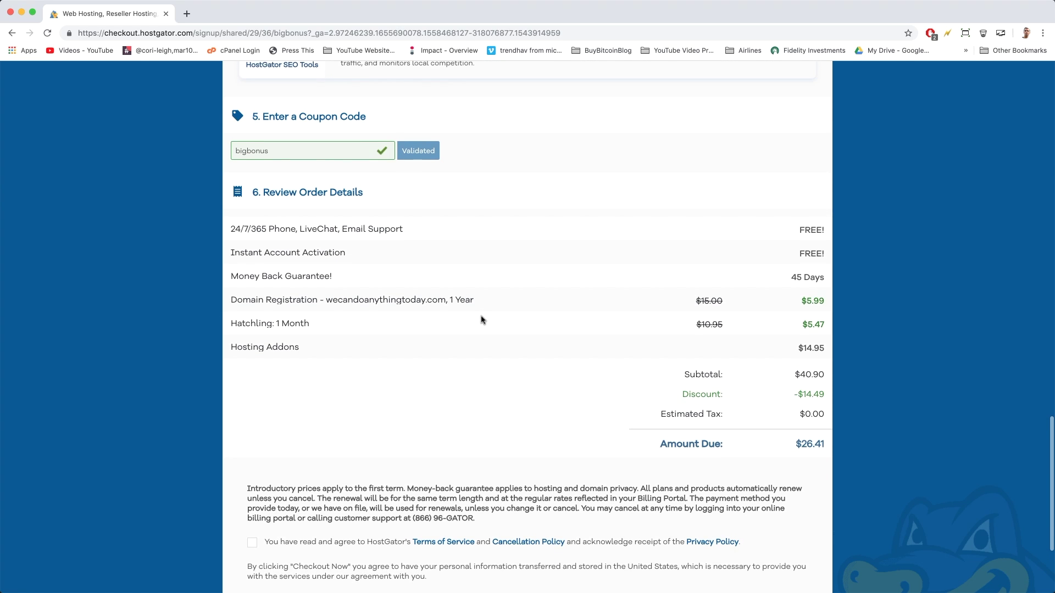
pyautogui.scroll(-1, 482, 320)
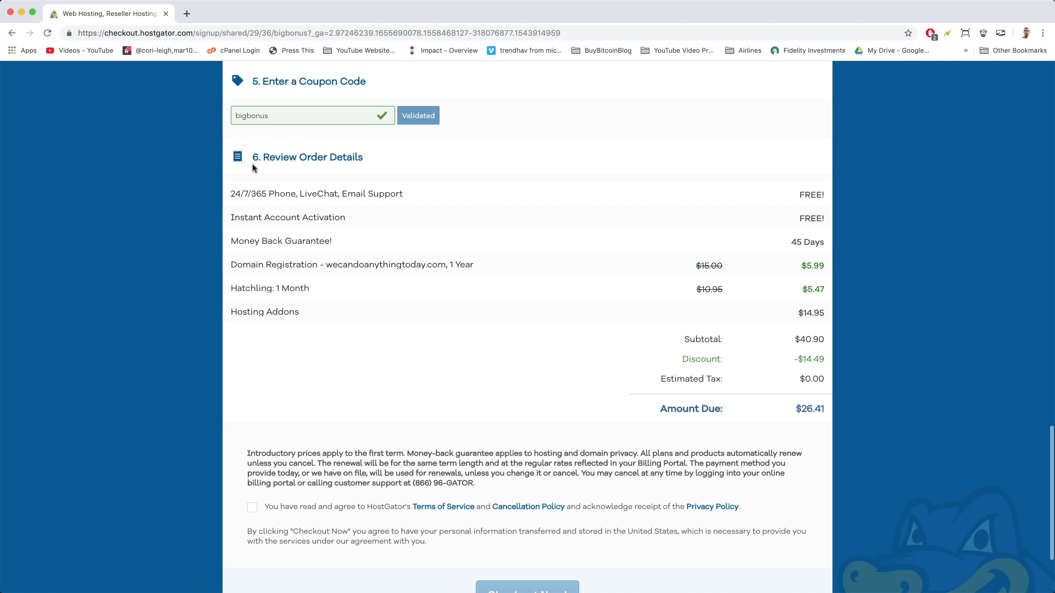
pyautogui.click(292, 113)
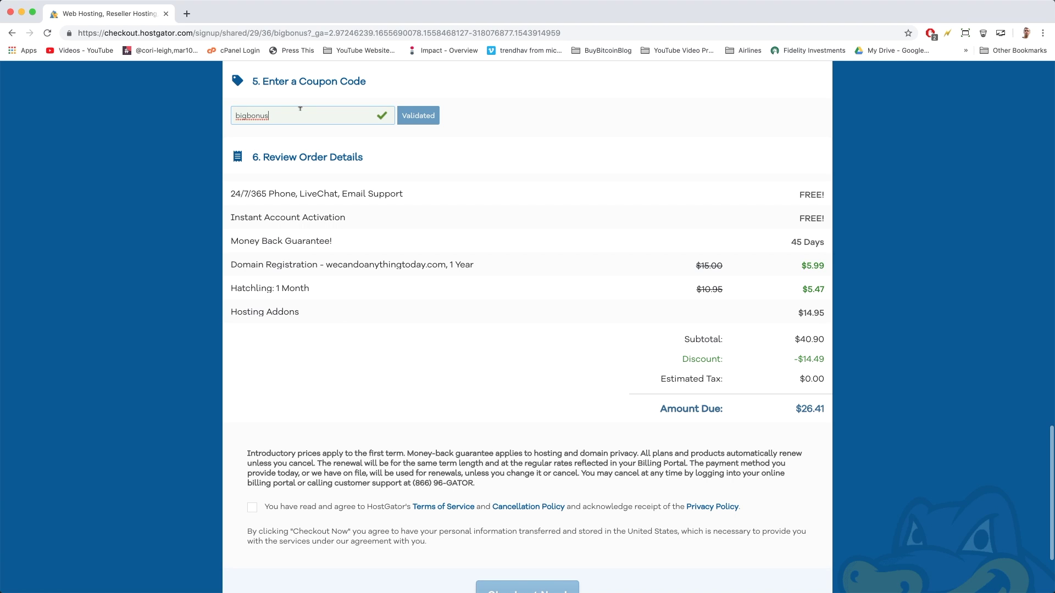
pyautogui.doubleClick(267, 115)
pyautogui.click(272, 115)
pyautogui.doubleClick(275, 116)
pyautogui.click(295, 114)
pyautogui.doubleClick(295, 114)
pyautogui.click(450, 397)
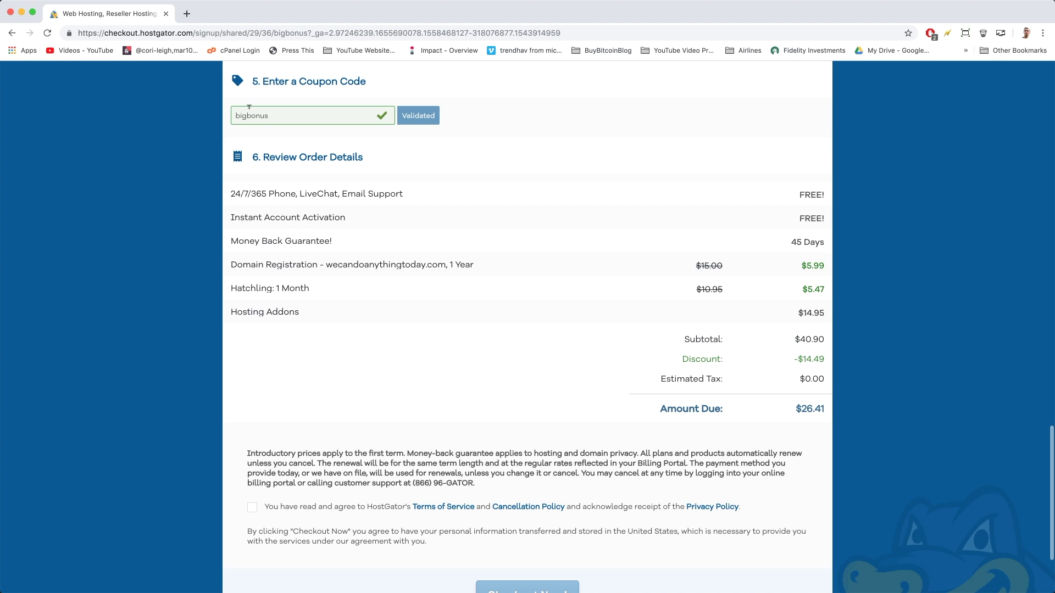
pyautogui.click(248, 116)
pyautogui.doubleClick(248, 115)
pyautogui.click(266, 115)
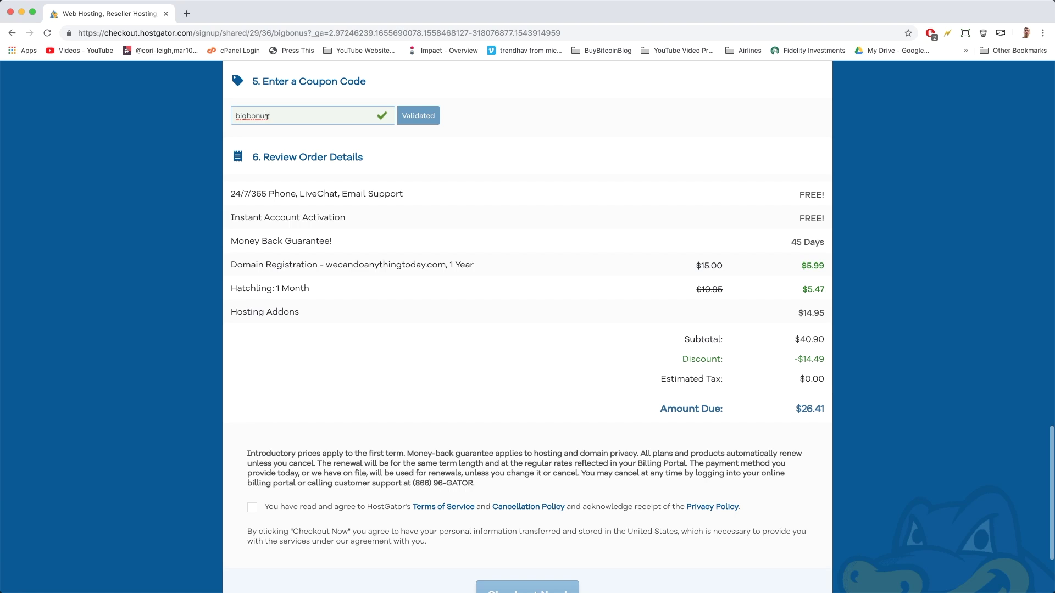
pyautogui.doubleClick(264, 116)
pyautogui.write('bigbonus')
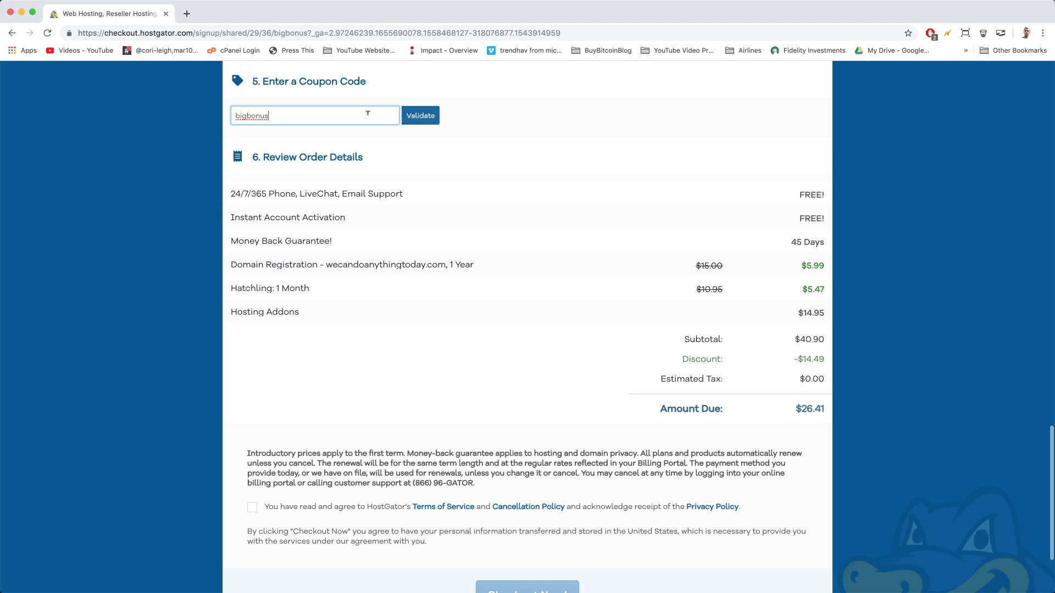
pyautogui.click(416, 116)
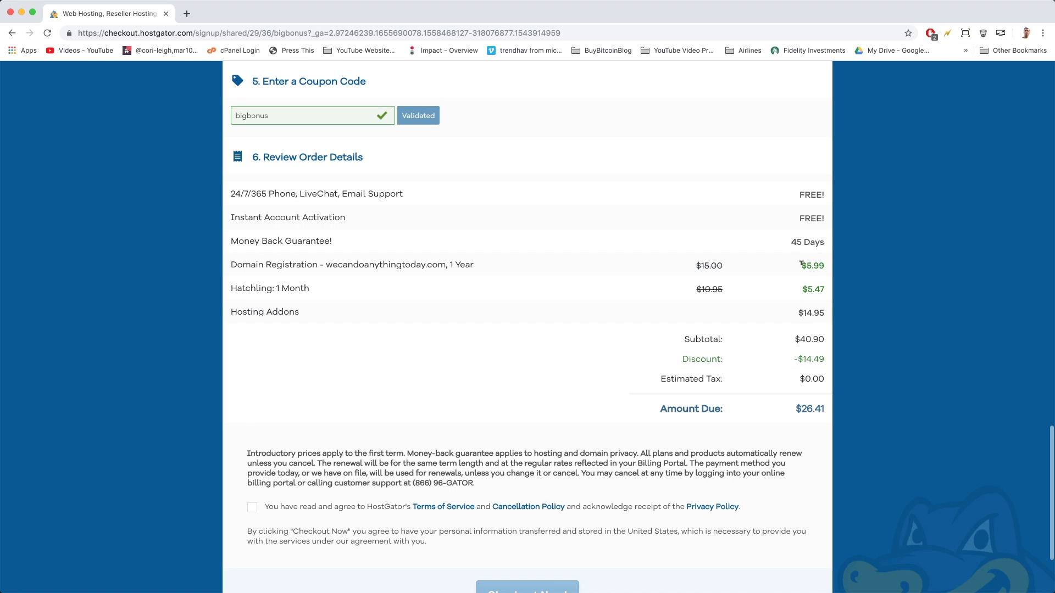
pyautogui.moveTo(801, 263); pyautogui.dragTo(834, 265)
pyautogui.click(722, 264)
pyautogui.moveTo(803, 288); pyautogui.dragTo(829, 293)
pyautogui.click(778, 296)
pyautogui.moveTo(794, 410); pyautogui.dragTo(829, 410)
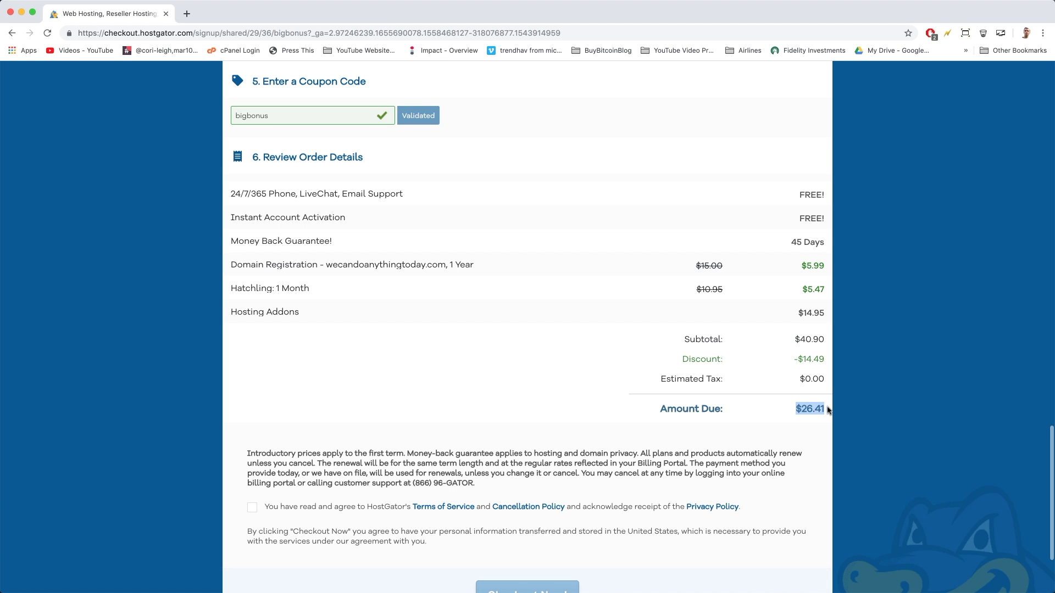
# Scroll back to the domain search and change wecandoanythingtoday's extension to .online.
pyautogui.click(777, 422)
pyautogui.scroll(1, 777, 423)
pyautogui.scroll(10, 778, 423)
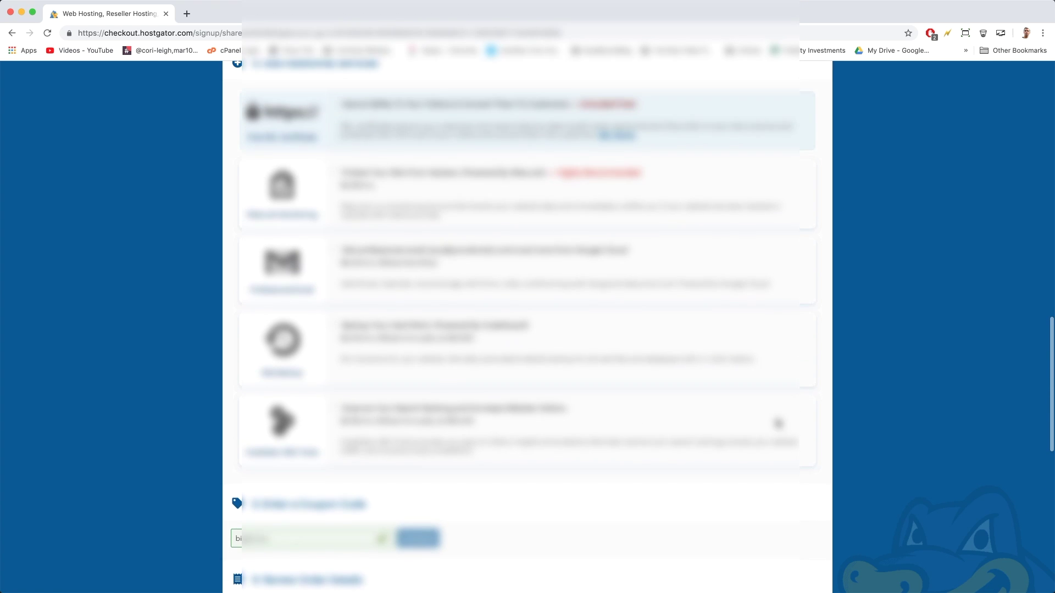
pyautogui.scroll(15, 778, 423)
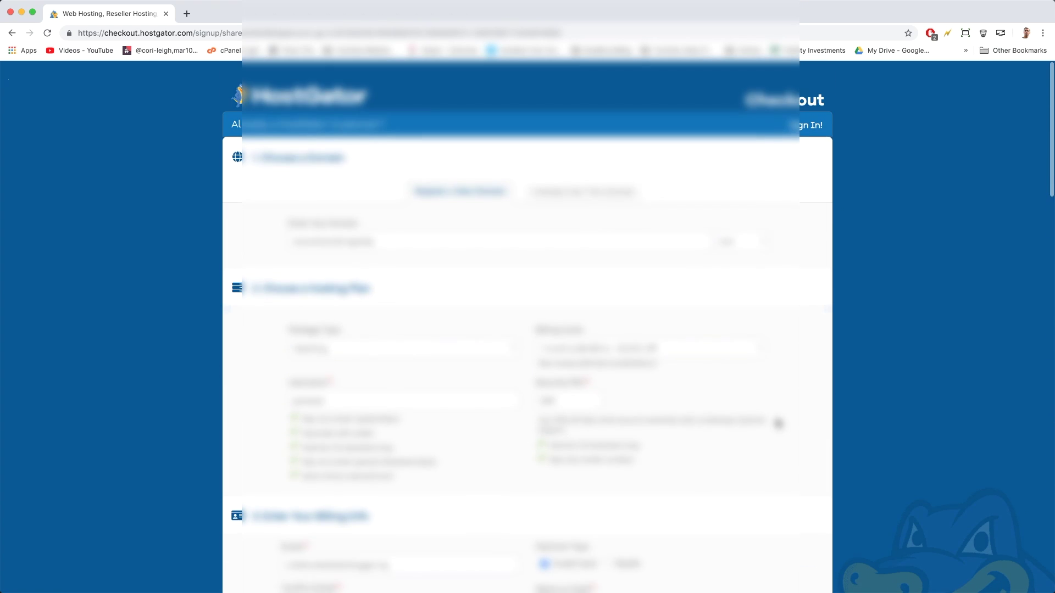
pyautogui.scroll(-1, 778, 423)
pyautogui.click(384, 104)
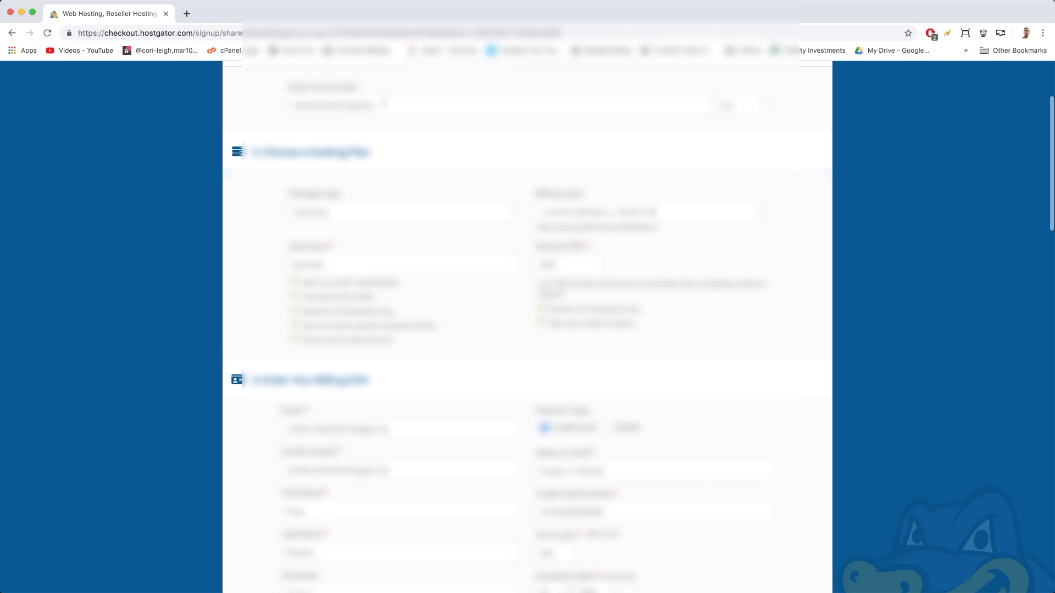
pyautogui.click(741, 109)
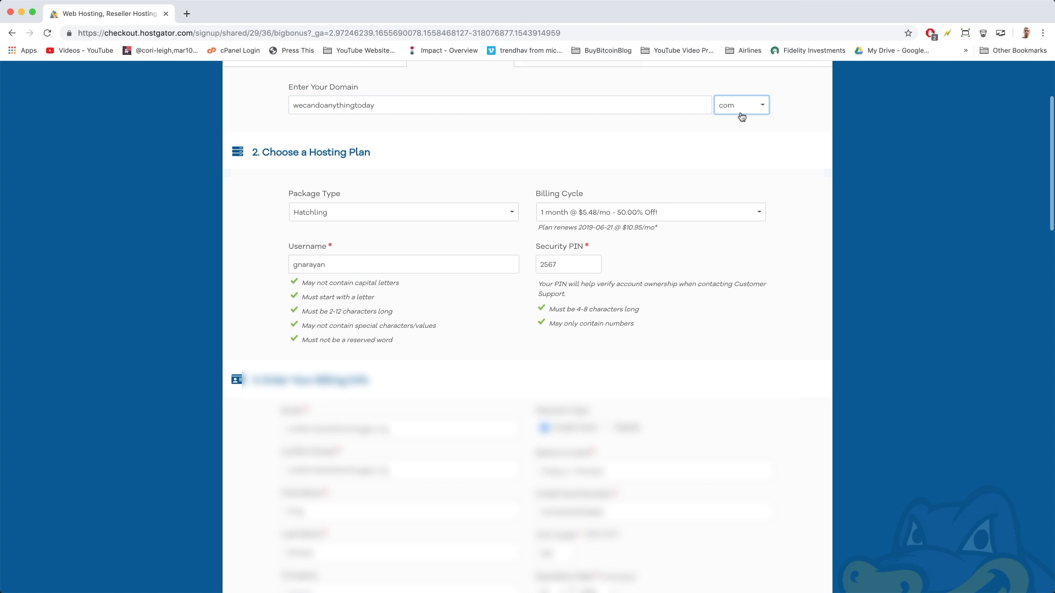
pyautogui.click(767, 105)
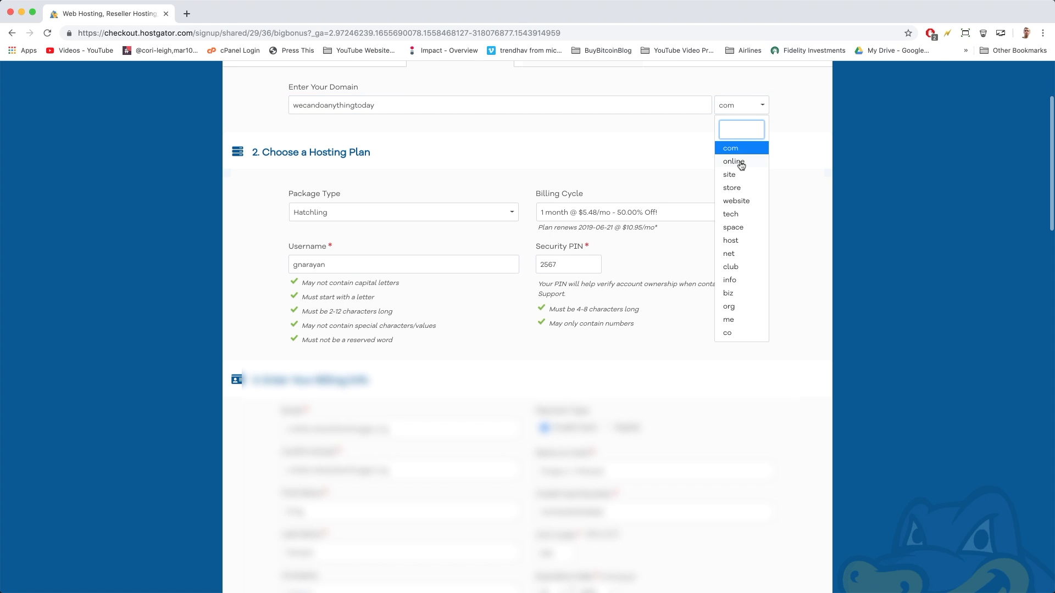
pyautogui.click(738, 162)
pyautogui.click(764, 105)
pyautogui.click(736, 160)
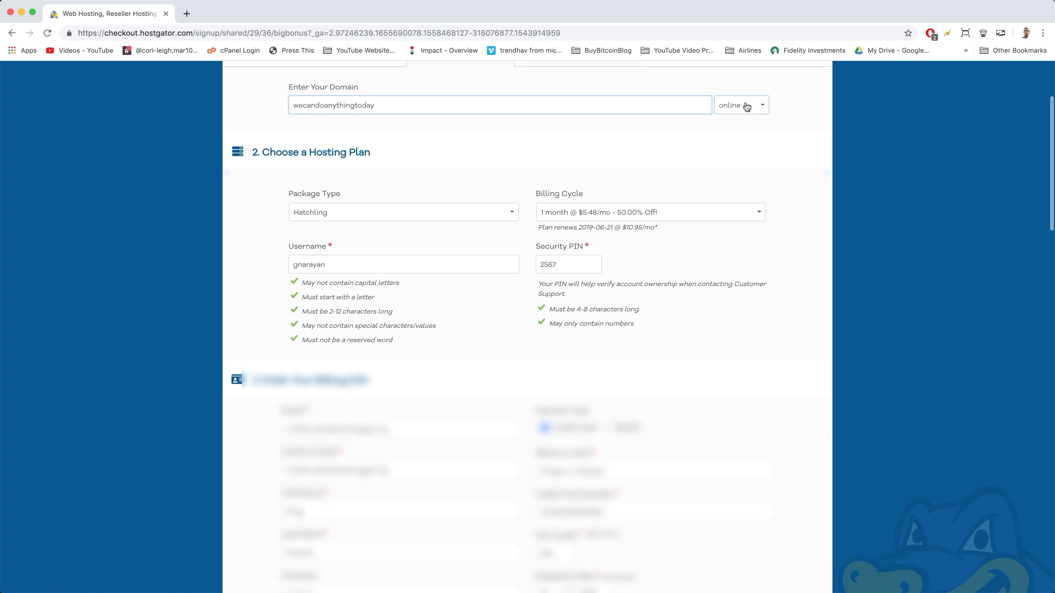
# Switch the domain extension back to .com.
pyautogui.click(738, 109)
pyautogui.click(760, 109)
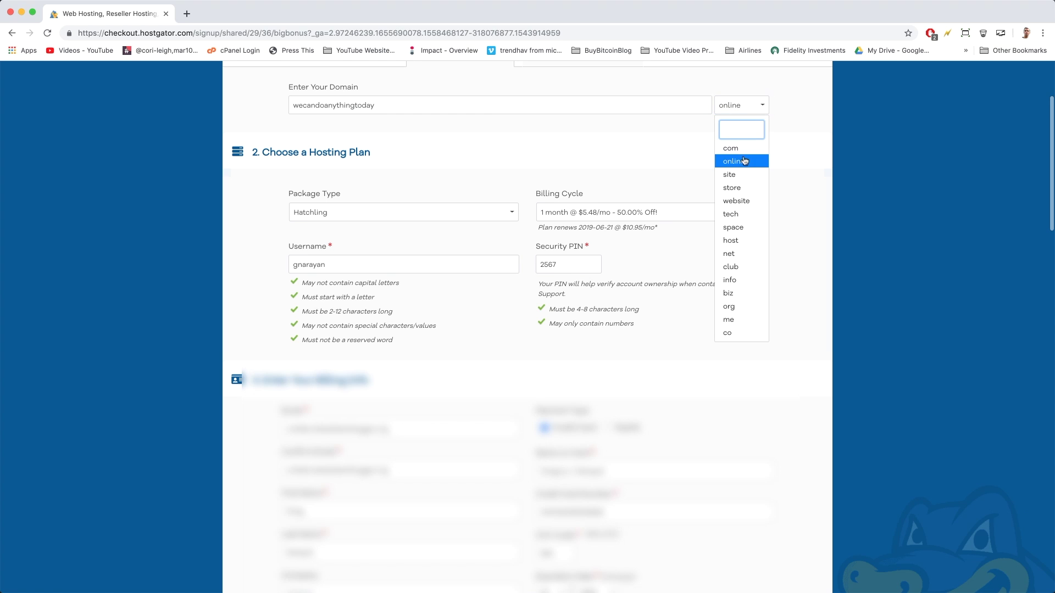
pyautogui.click(740, 149)
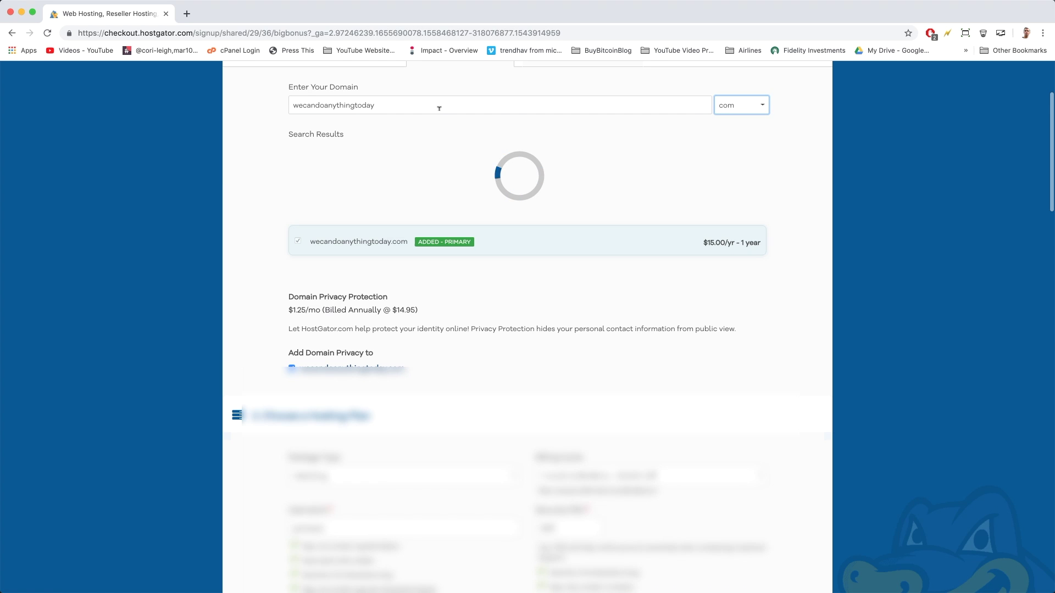
pyautogui.scroll(-10, 304, 184)
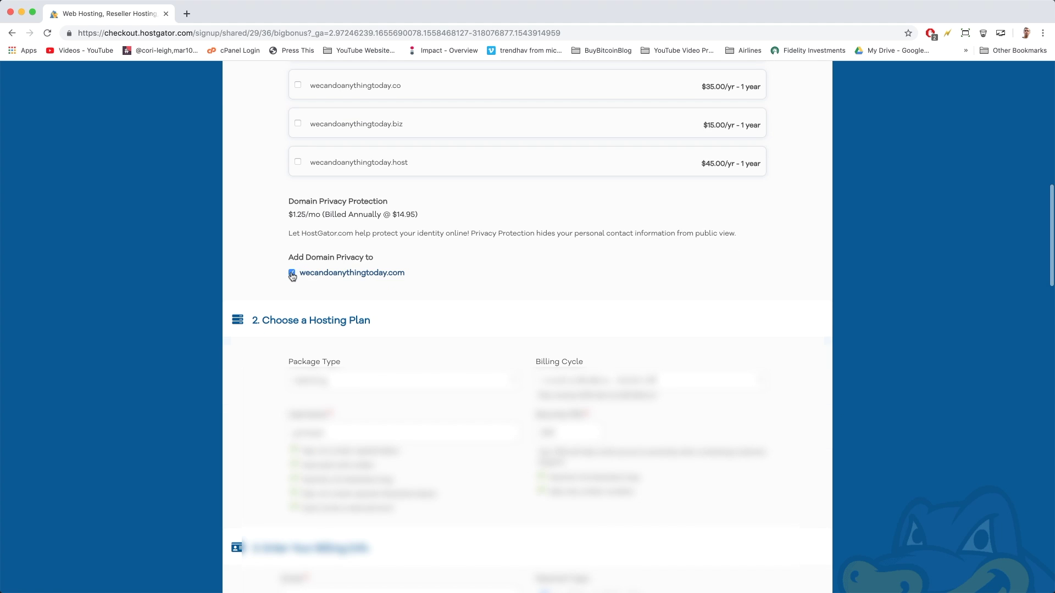
pyautogui.click(292, 273)
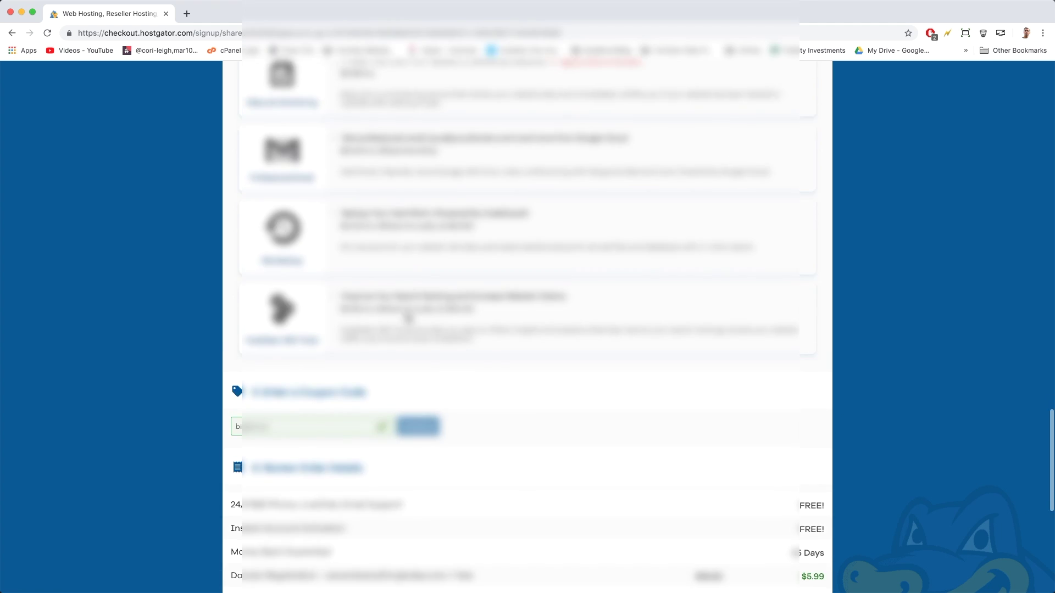
pyautogui.scroll(-7, 407, 317)
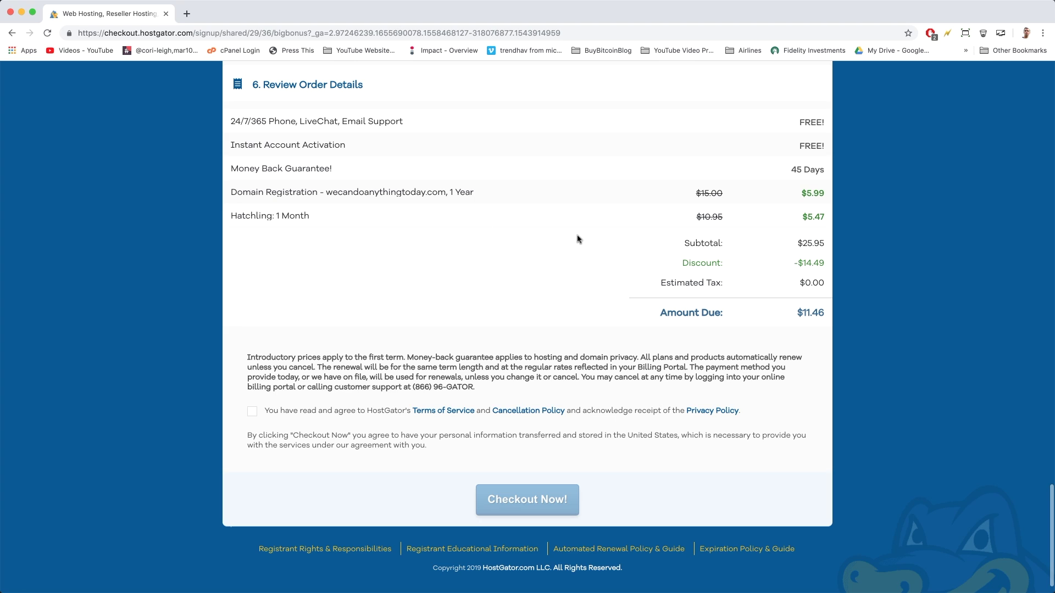
pyautogui.scroll(1, 660, 247)
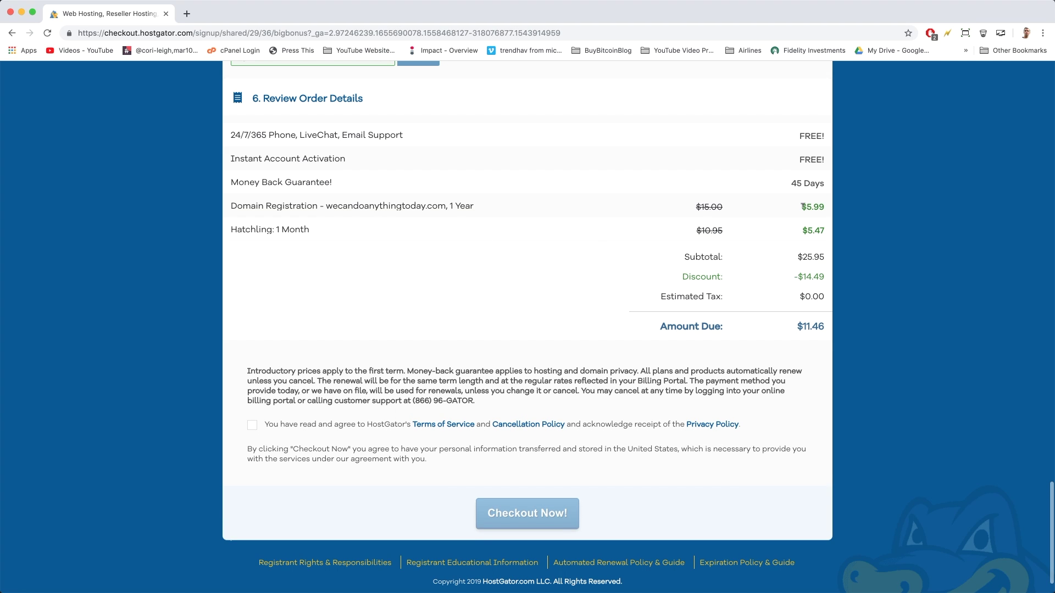
pyautogui.moveTo(801, 207); pyautogui.dragTo(827, 231)
pyautogui.click(829, 234)
pyautogui.moveTo(798, 326); pyautogui.dragTo(824, 326)
pyautogui.click(824, 326)
pyautogui.moveTo(800, 297); pyautogui.dragTo(824, 295)
pyautogui.click(824, 295)
pyautogui.scroll(-1, 605, 308)
pyautogui.scroll(-1, 604, 309)
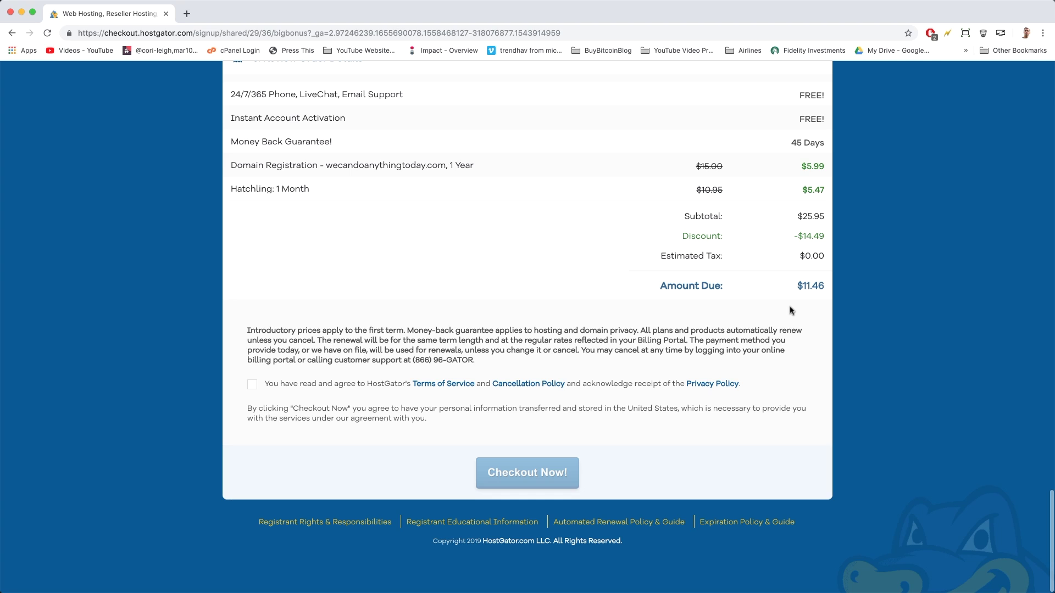
pyautogui.scroll(1, 718, 278)
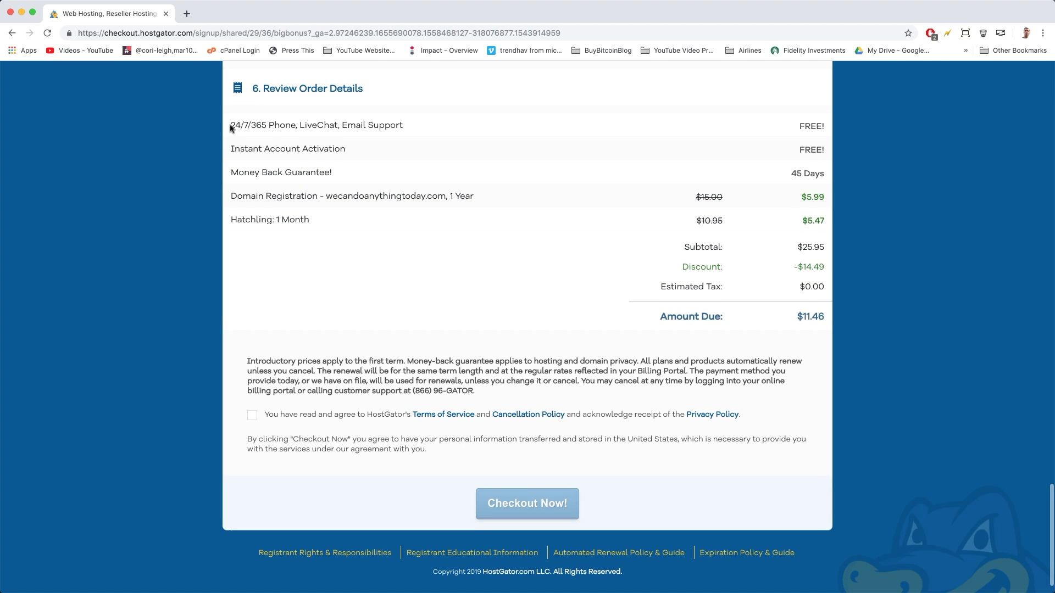
pyautogui.moveTo(231, 128); pyautogui.dragTo(402, 125)
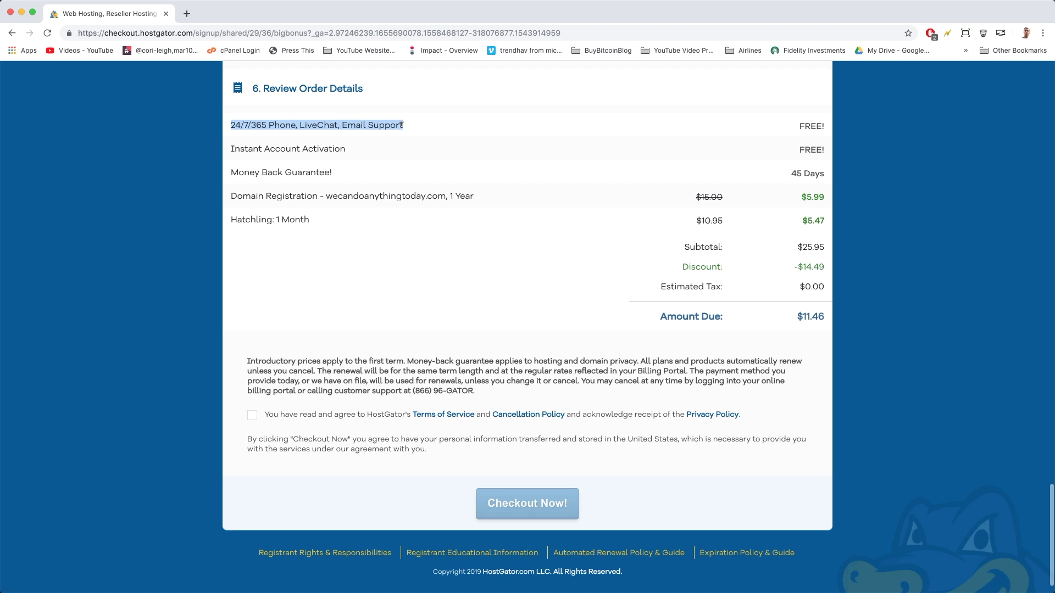
pyautogui.click(401, 125)
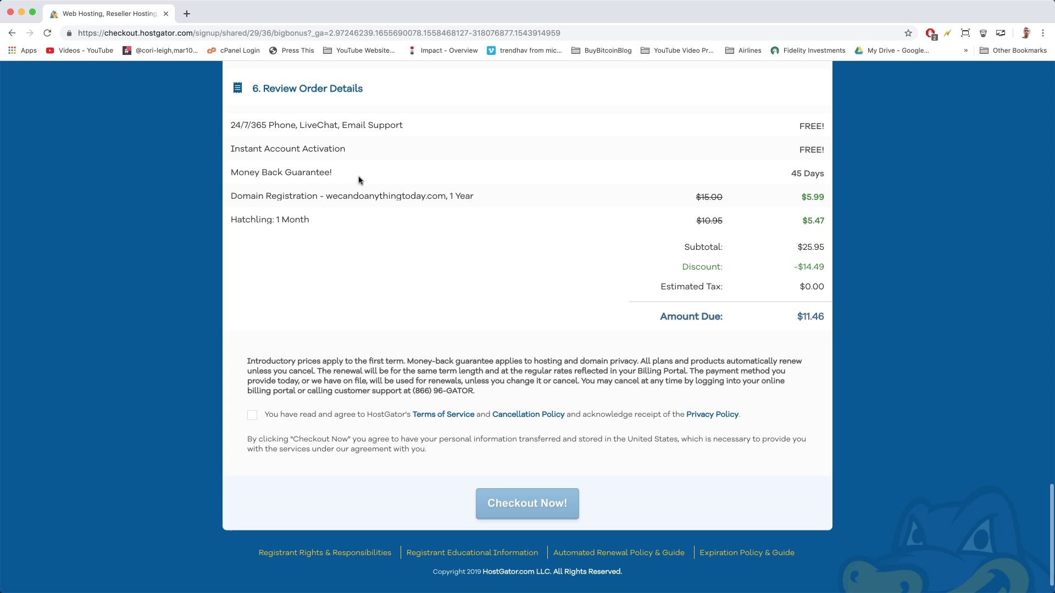
pyautogui.moveTo(790, 173); pyautogui.dragTo(820, 174)
pyautogui.doubleClick(374, 196)
pyautogui.click(297, 218)
pyautogui.doubleClick(297, 219)
pyautogui.click(319, 222)
# Tick the Terms of Service box, leaving $11.46 due after the $14.49 discount.
pyautogui.click(251, 416)
pyautogui.scroll(2, 325, 308)
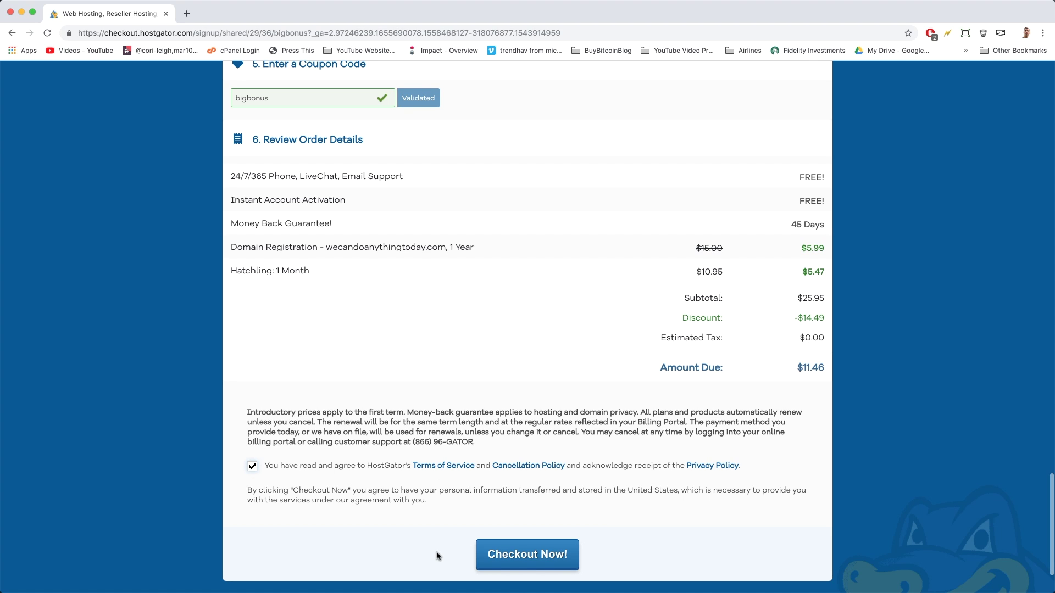
pyautogui.scroll(3, 437, 556)
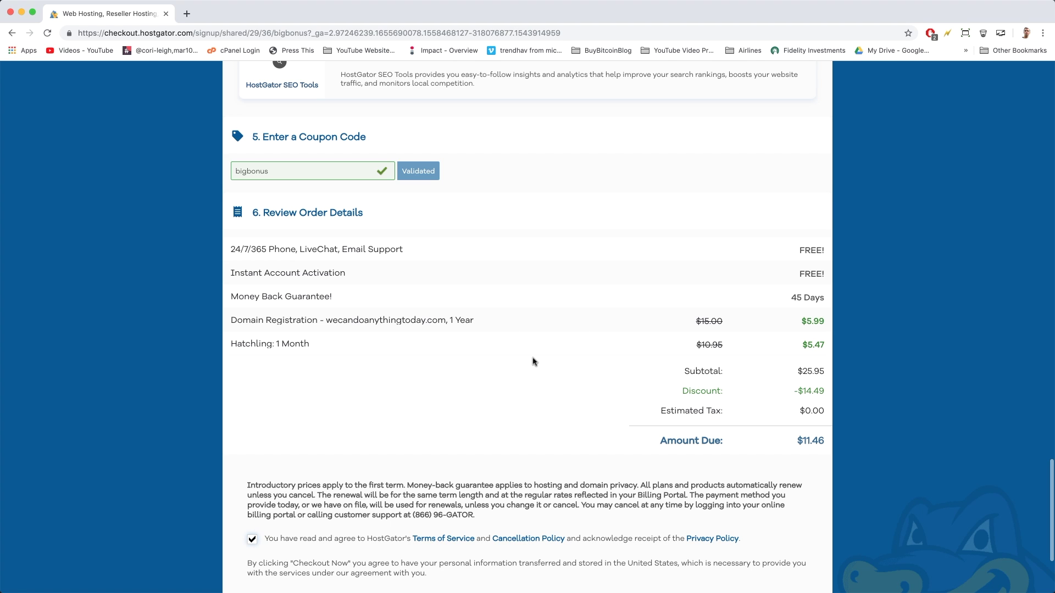
pyautogui.scroll(-5, 533, 361)
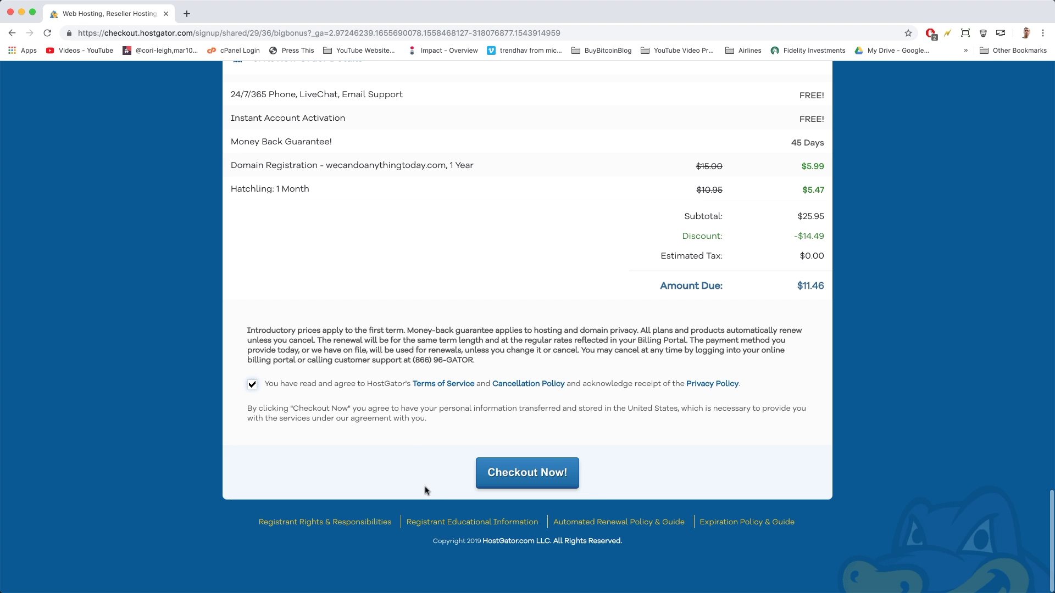
# Check out, pass the reCAPTCHA image check and complete the $11.46 payment.
pyautogui.click(565, 474)
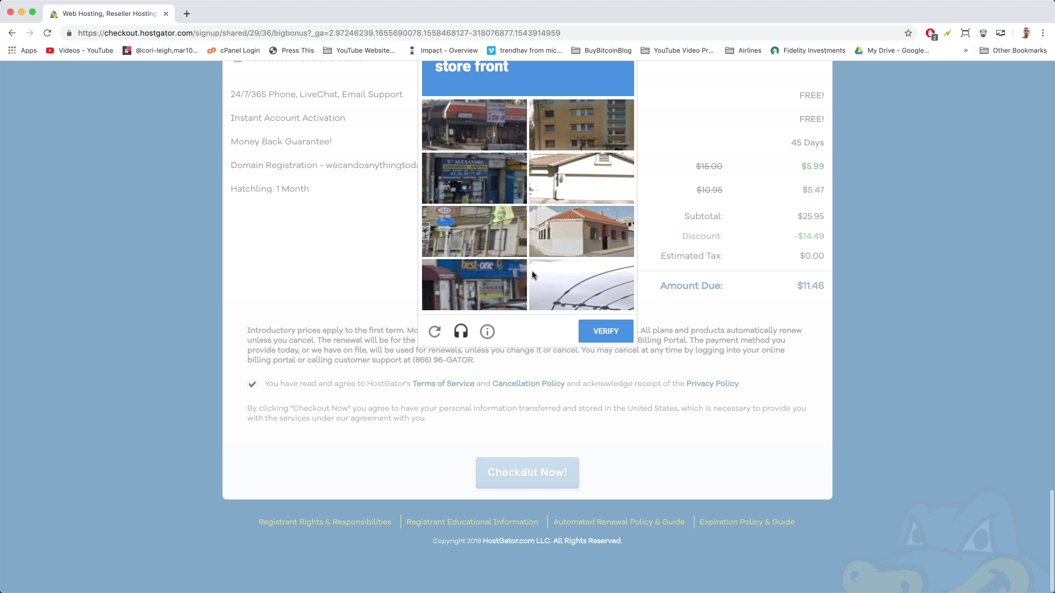
pyautogui.scroll(2, 495, 236)
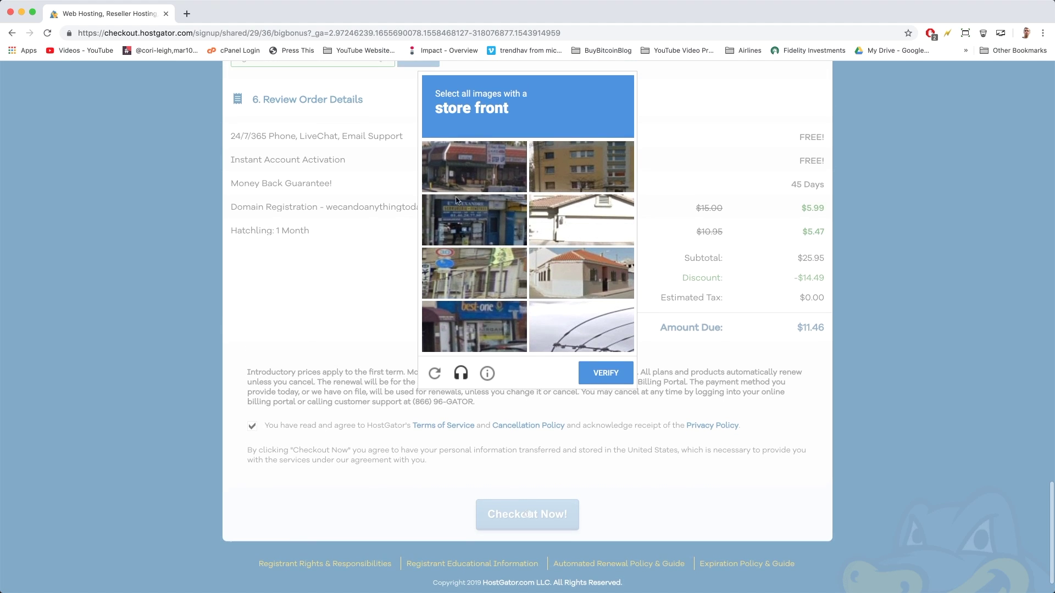
pyautogui.click(587, 375)
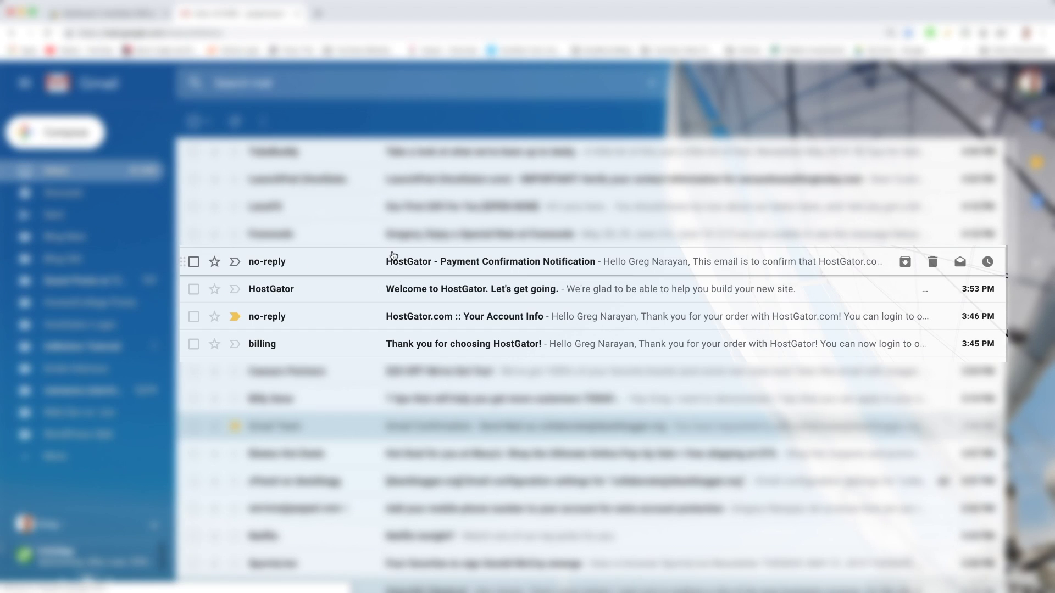
# Read the two nameserver lines in the 'HostGator.com :: Your Account Info' email, then close Gmail.
pyautogui.click(480, 318)
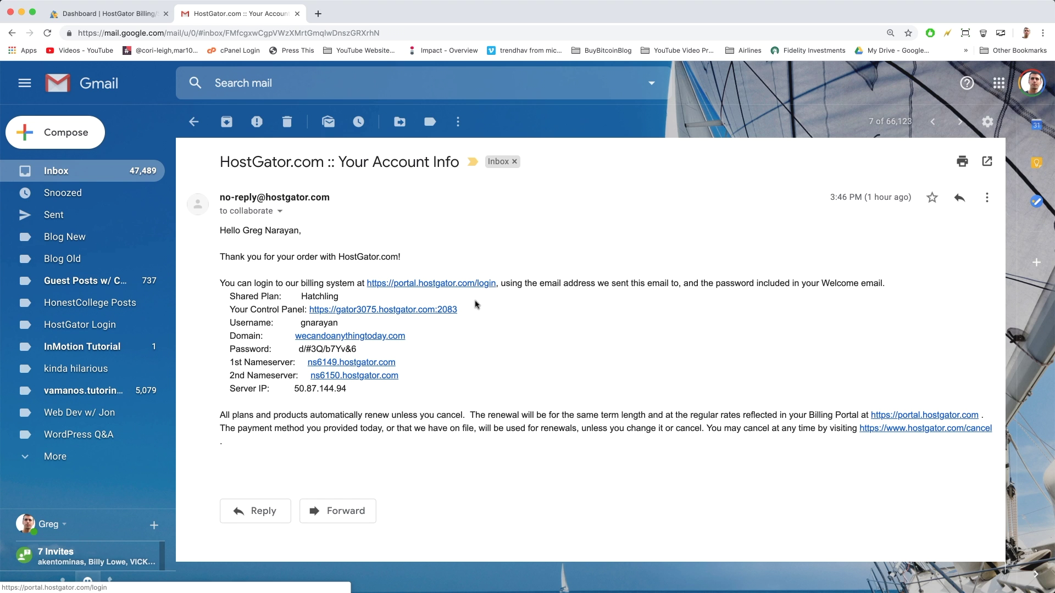
pyautogui.moveTo(404, 378); pyautogui.dragTo(247, 362)
pyautogui.moveTo(217, 365); pyautogui.dragTo(228, 360)
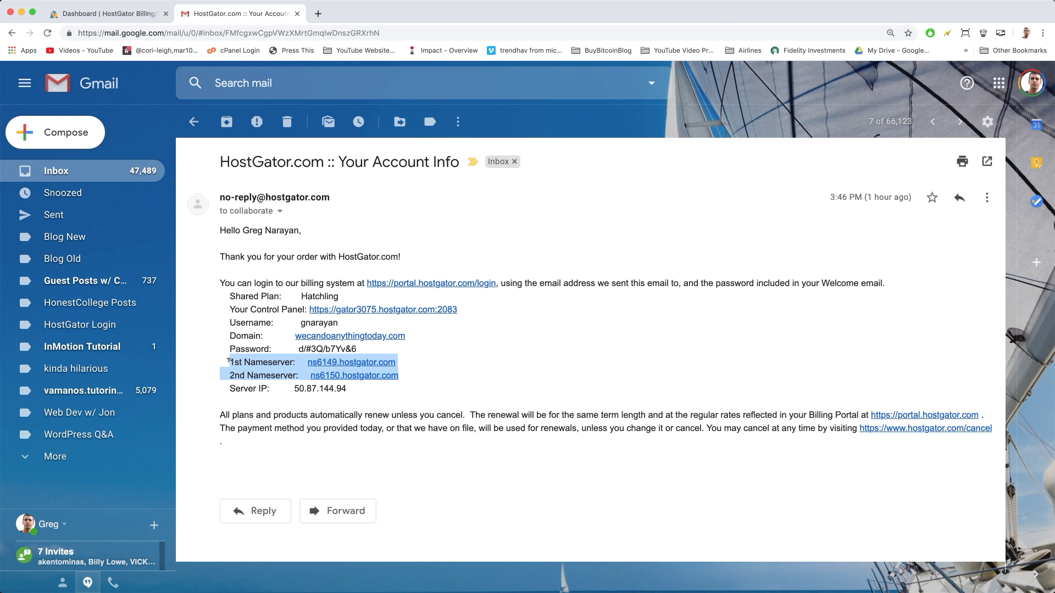
pyautogui.click(412, 371)
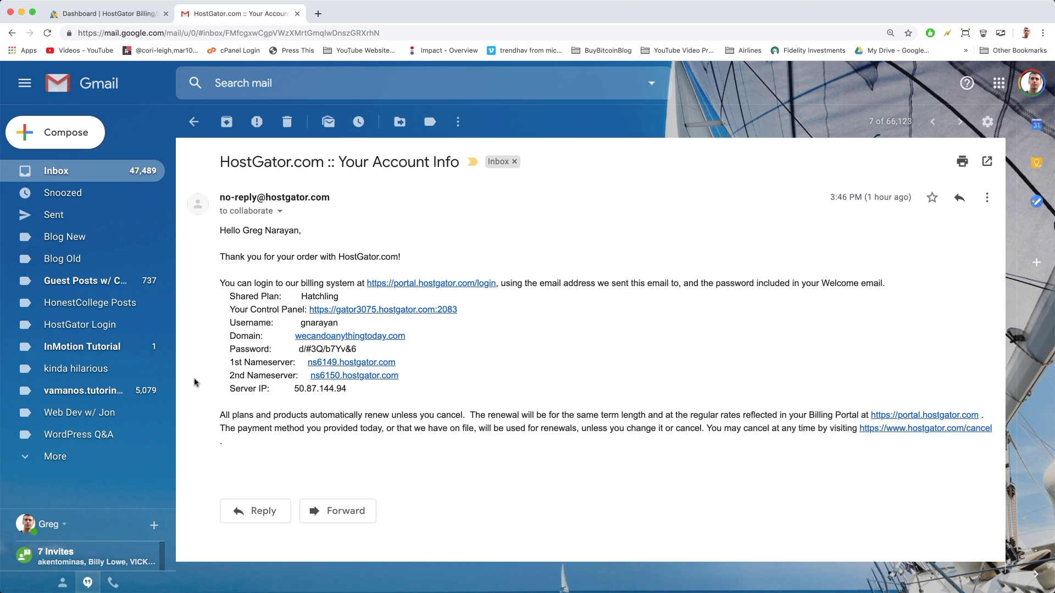
pyautogui.click(298, 13)
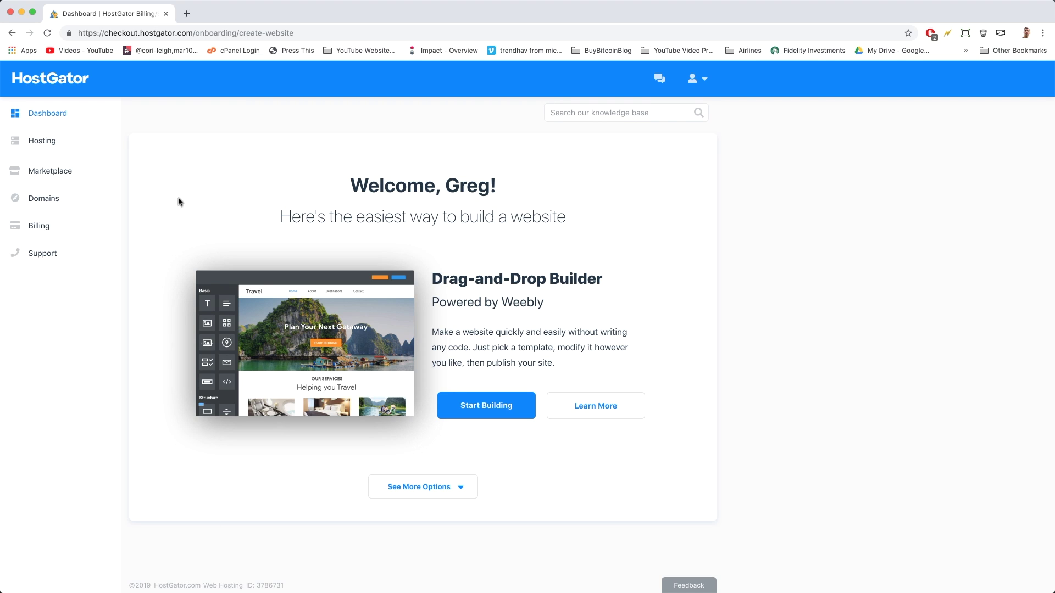
# Open cPanel for the wecandoanythingtoday.com package from the Hosting Packages list.
pyautogui.click(45, 144)
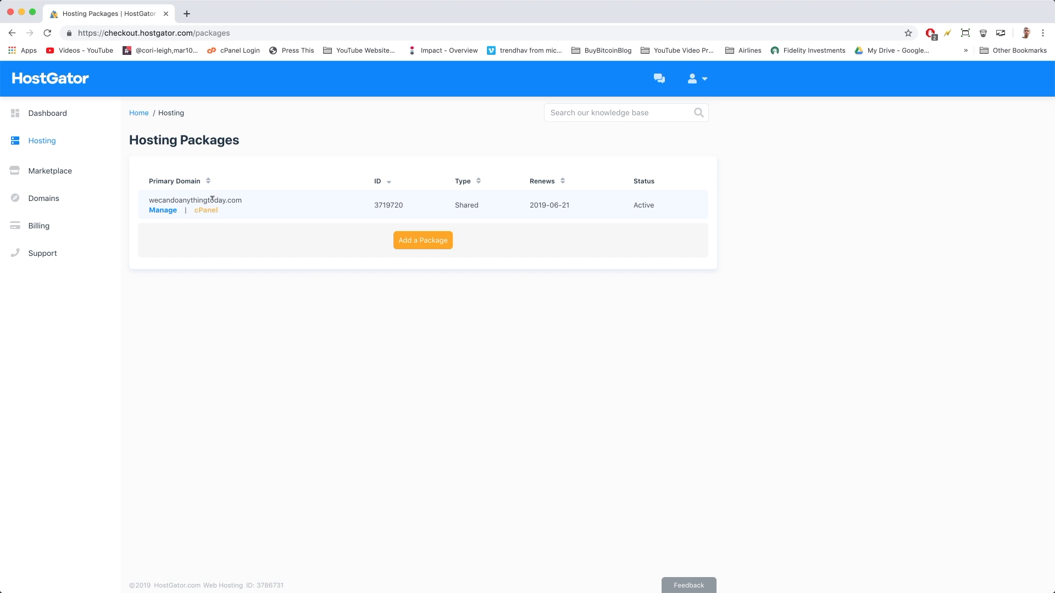
pyautogui.click(213, 215)
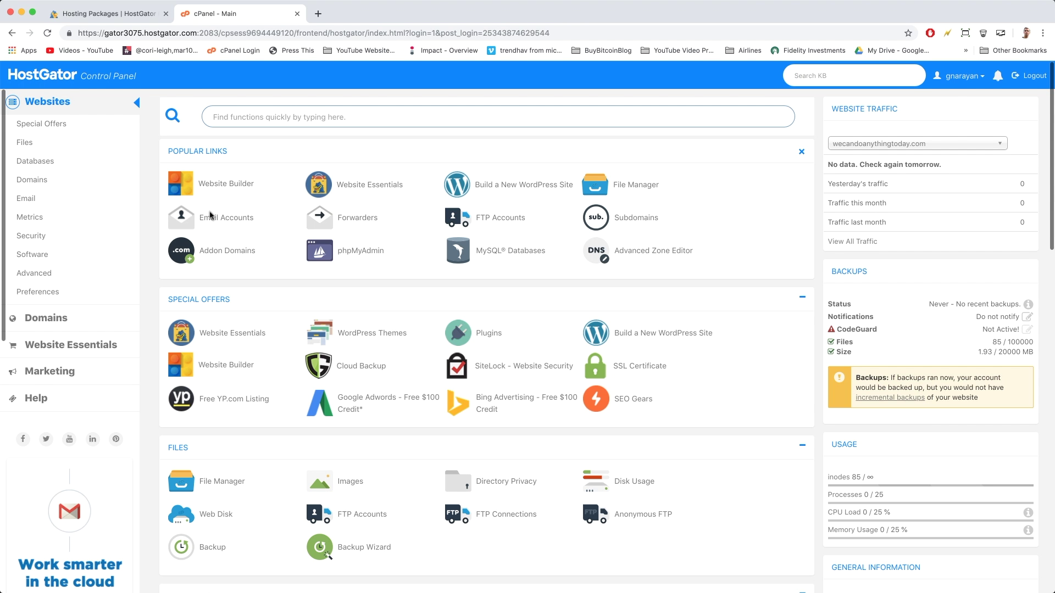
# Launch QuickInstall from cPanel's Software section into a new tab.
pyautogui.scroll(-15, 146, 292)
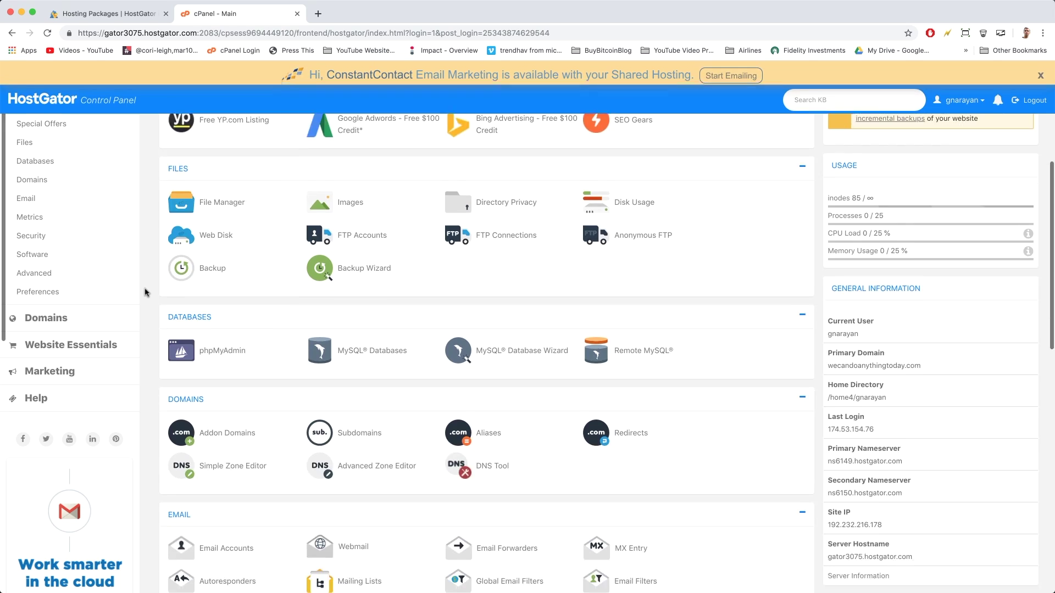
pyautogui.scroll(10, 146, 308)
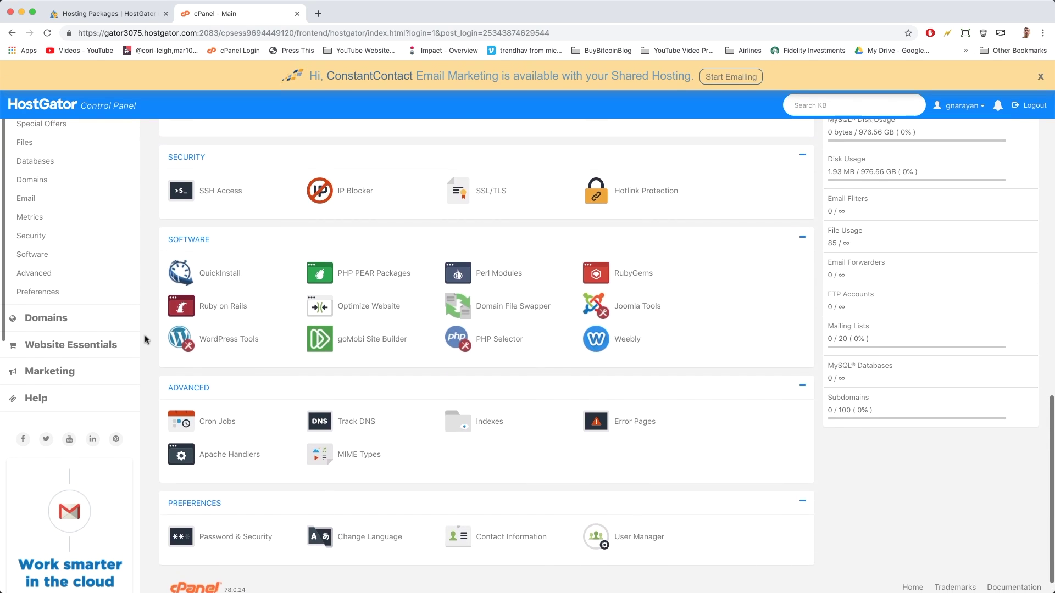
pyautogui.scroll(8, 145, 340)
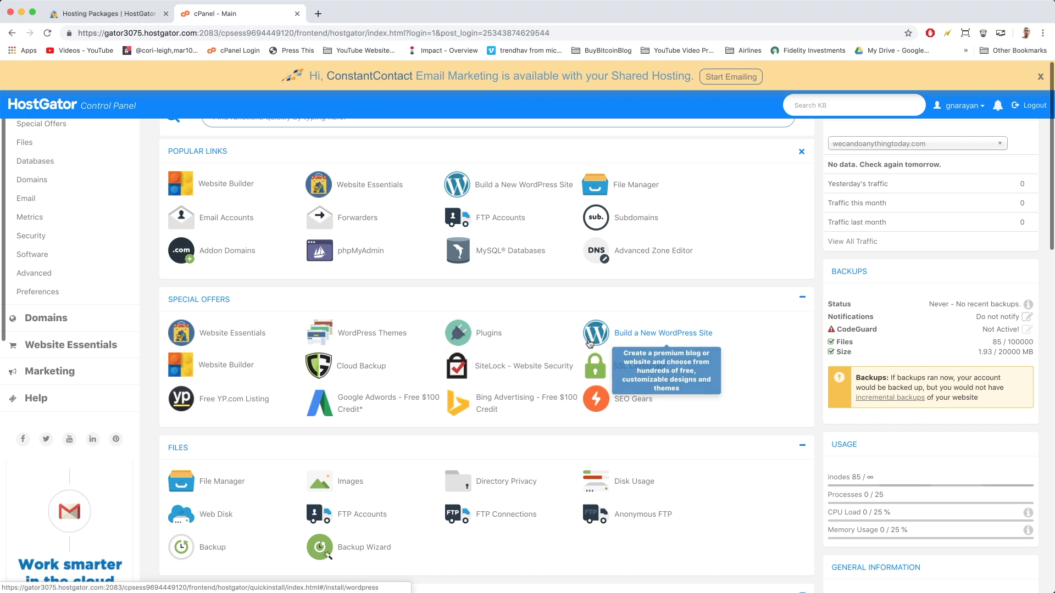
pyautogui.scroll(-3, 562, 347)
pyautogui.scroll(-15, 562, 347)
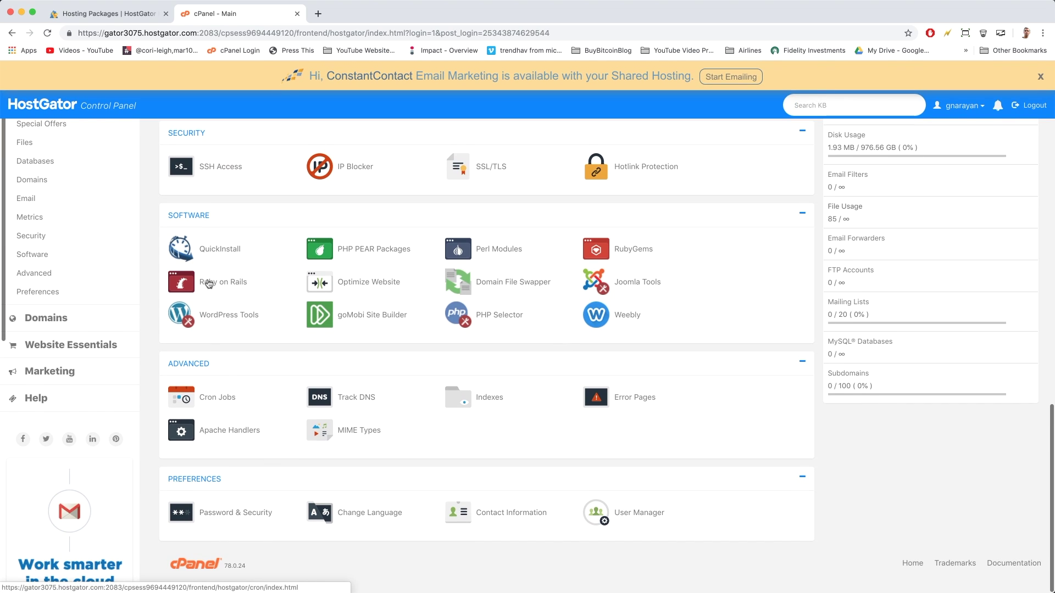
pyautogui.click(230, 250)
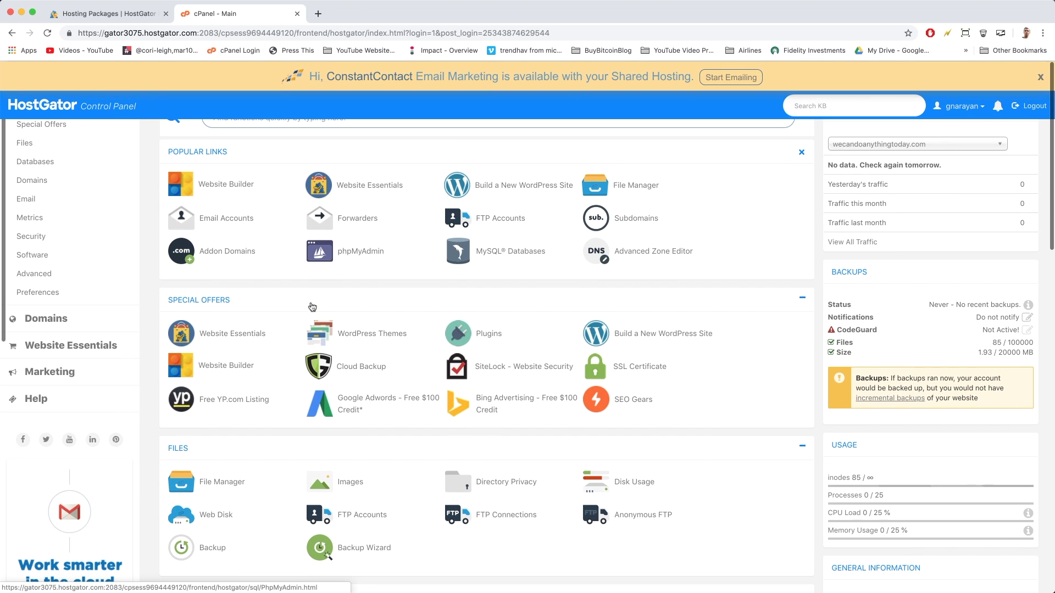
pyautogui.scroll(-10, 306, 281)
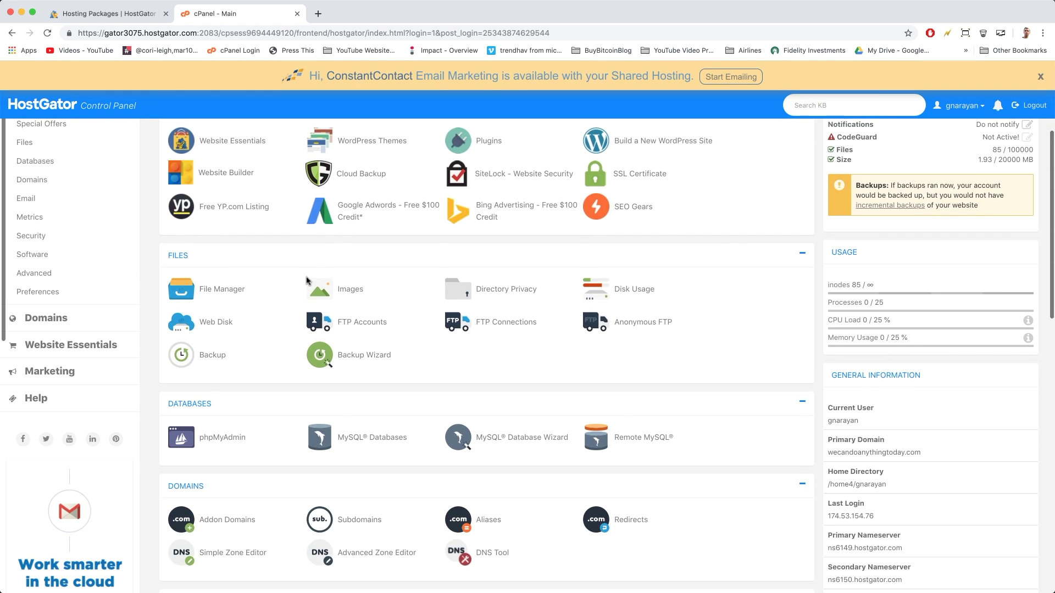
pyautogui.scroll(-6, 306, 281)
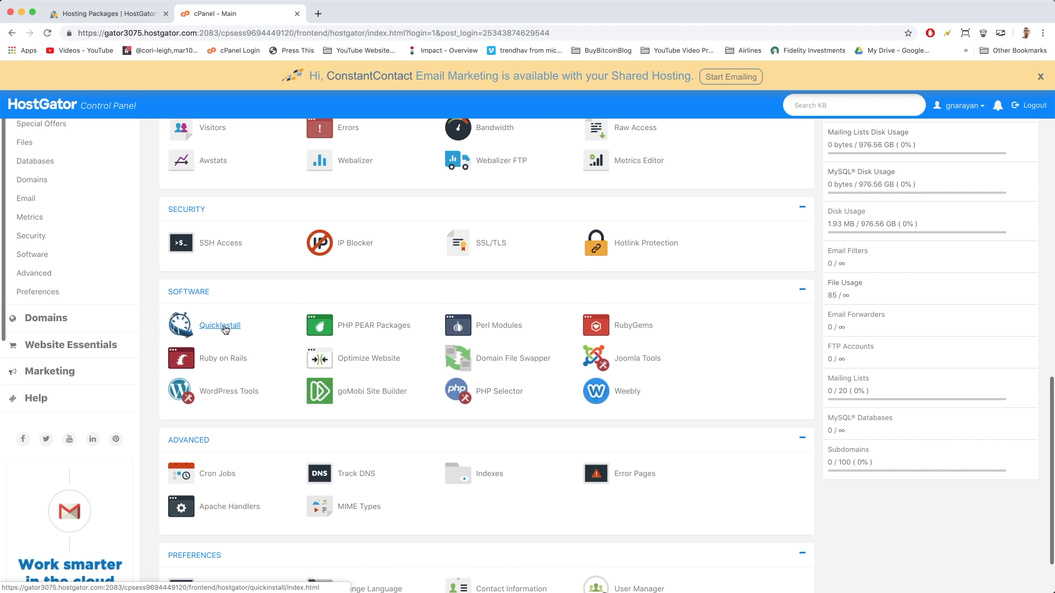
pyautogui.click(225, 329)
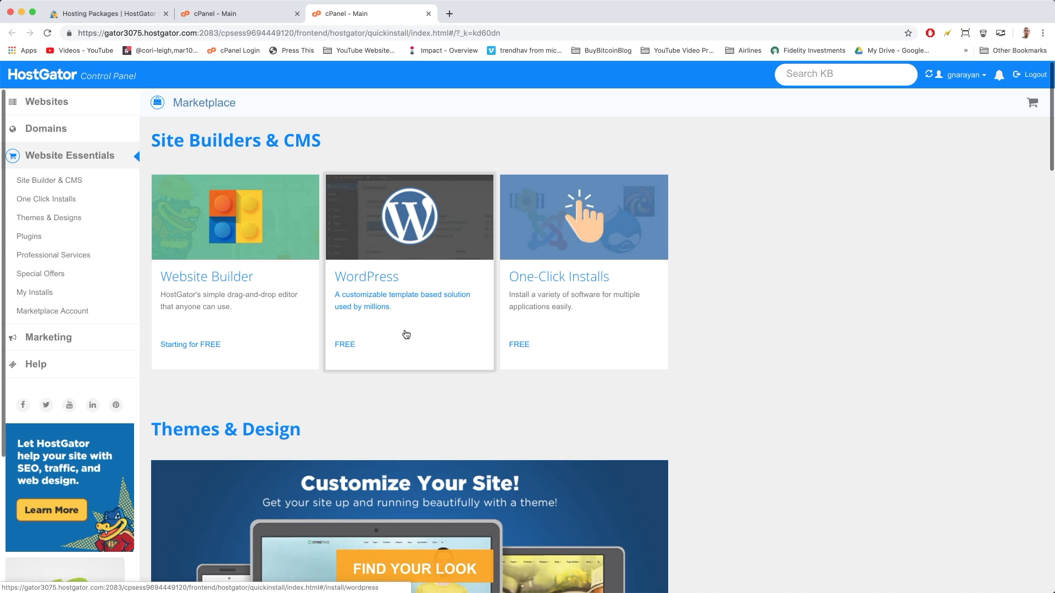
# Start a WordPress install targeting wecandoanythingtoday.com and continue to Install Settings.
pyautogui.click(417, 326)
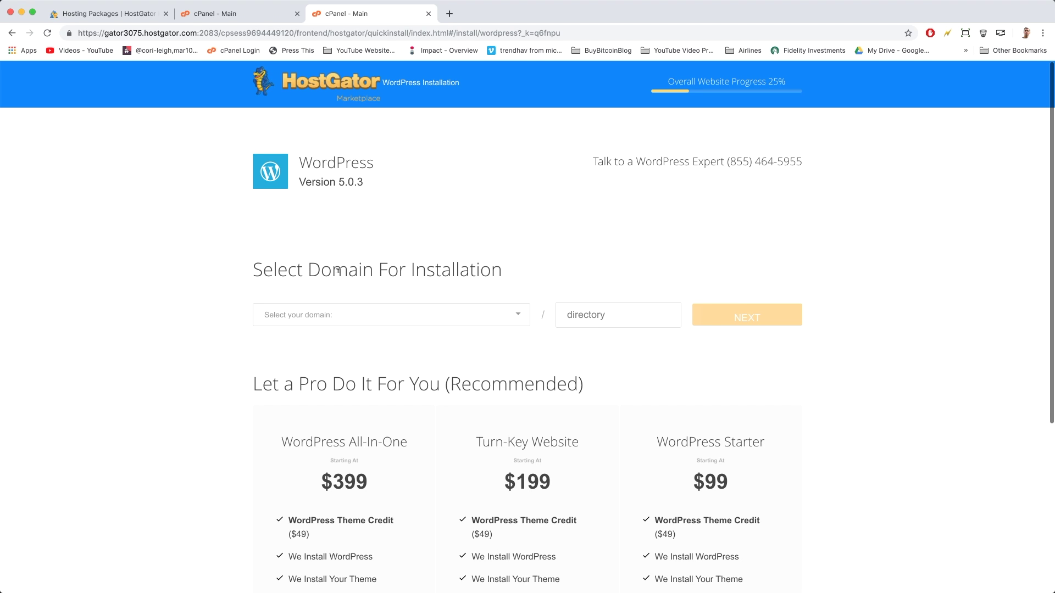
pyautogui.click(517, 317)
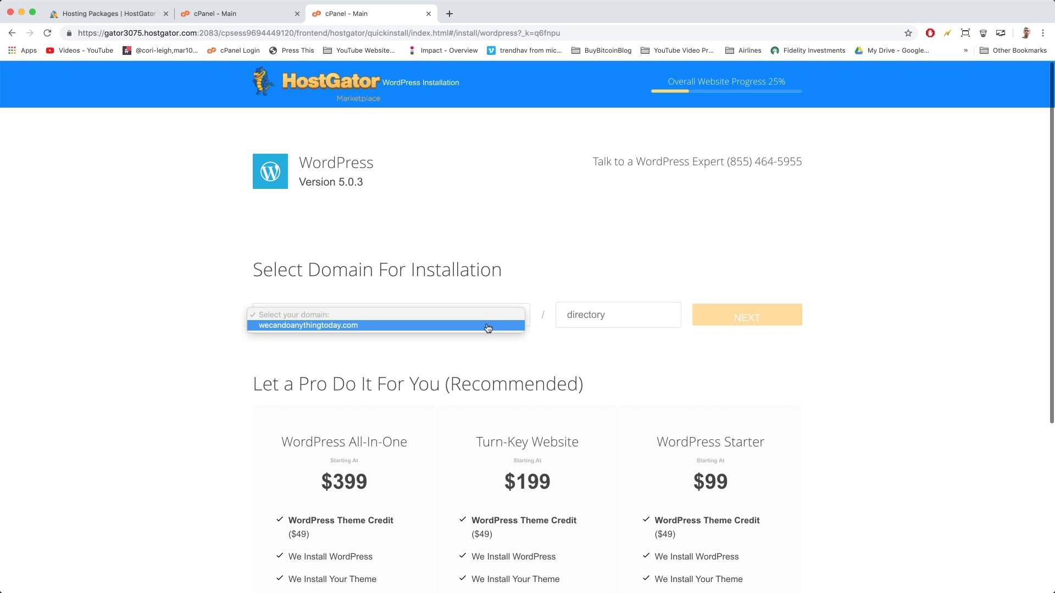
pyautogui.click(488, 326)
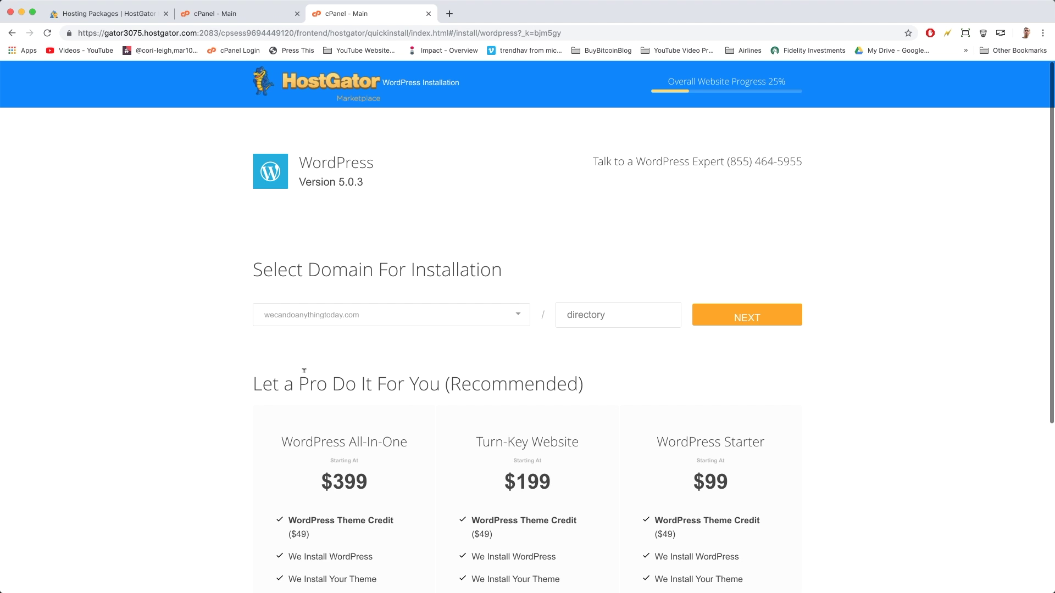
pyautogui.scroll(-5, 528, 373)
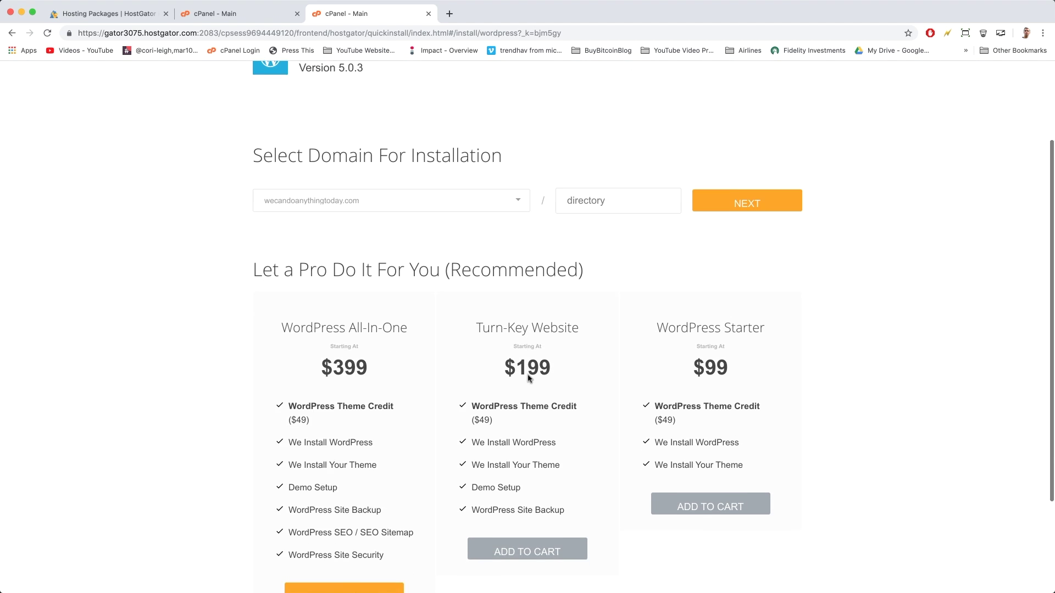
pyautogui.scroll(-1, 529, 378)
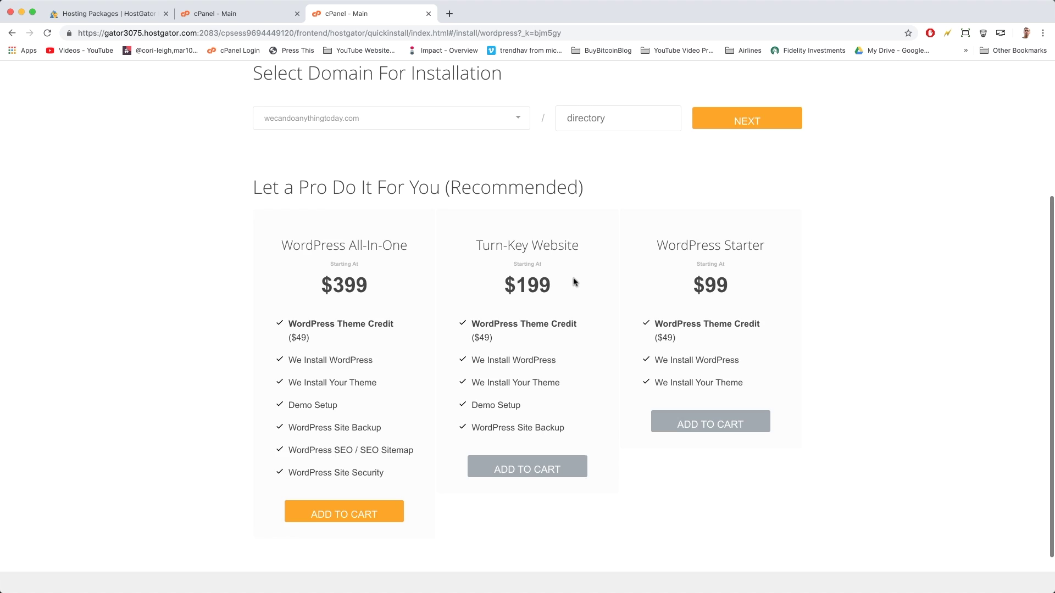
pyautogui.scroll(5, 574, 282)
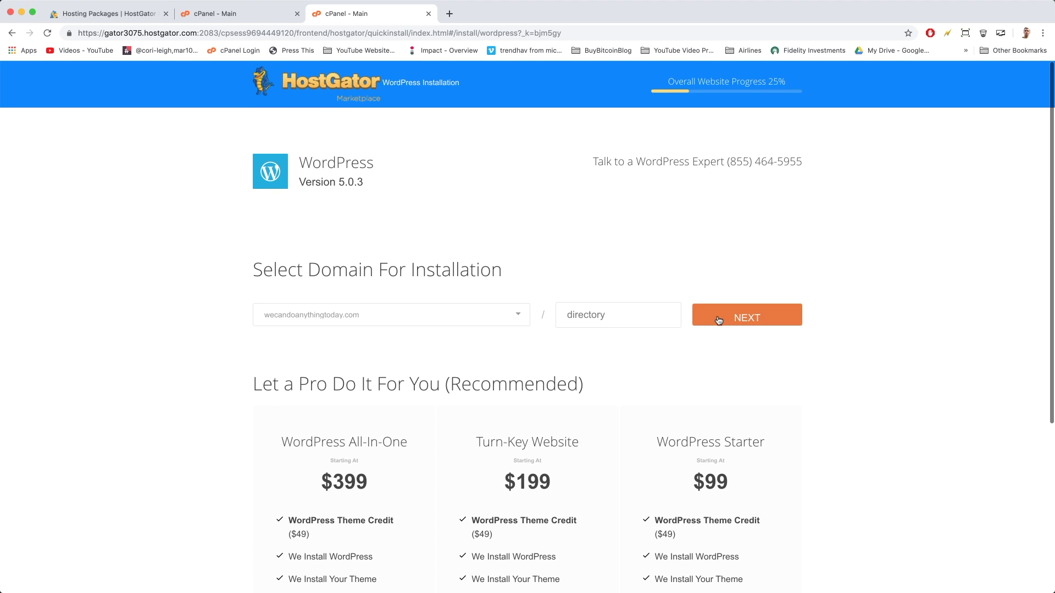
pyautogui.click(733, 318)
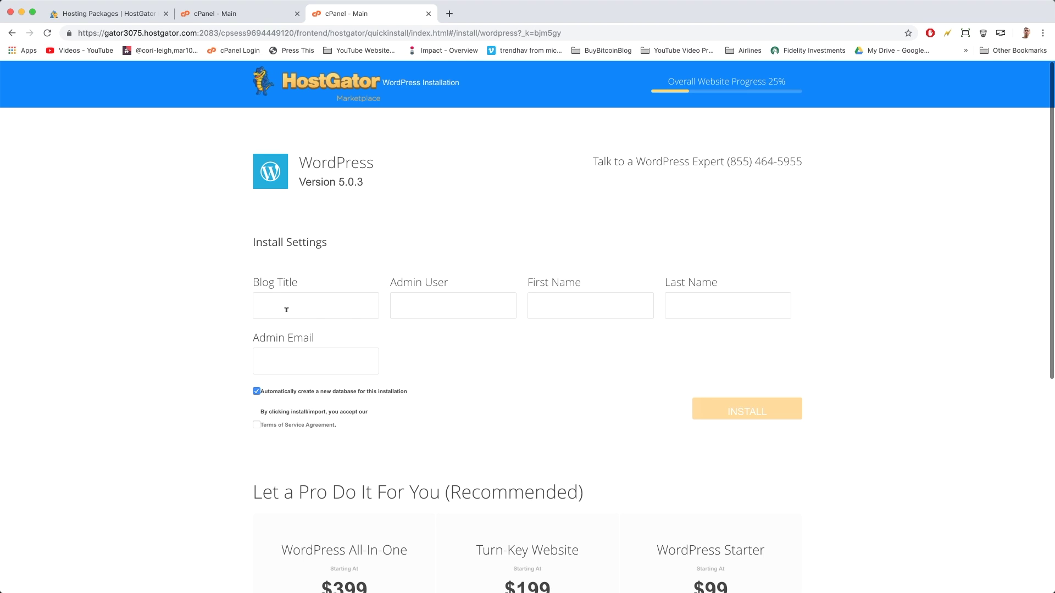
# Enter blog title 'Can Do Anything Today', the admin username and e-mail, accept terms, and install.
pyautogui.click(265, 306)
pyautogui.write('Can Do Anything Today')
pyautogui.click(409, 307)
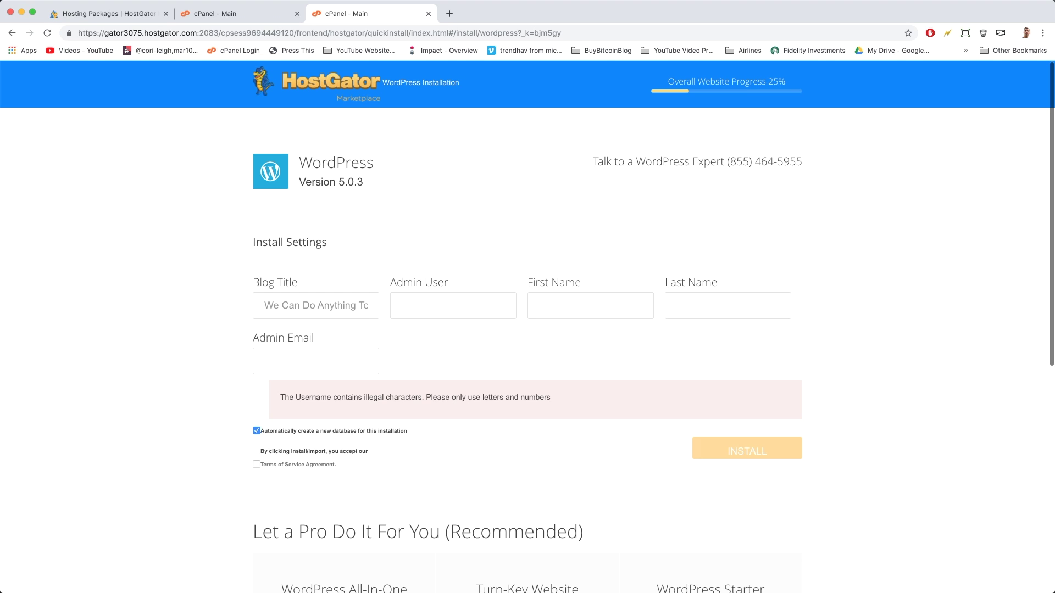
pyautogui.write('Greg')
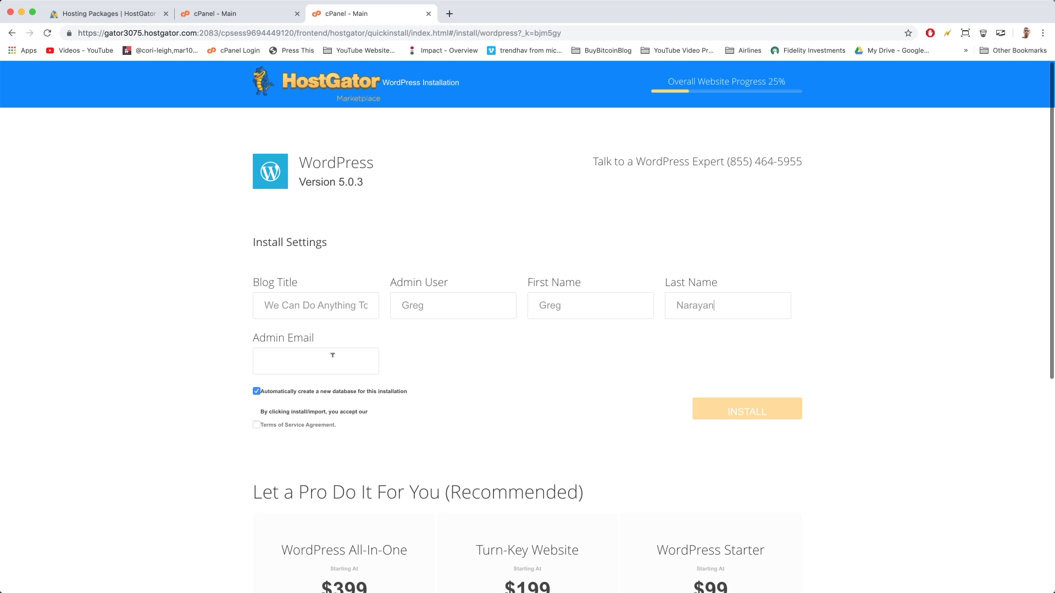
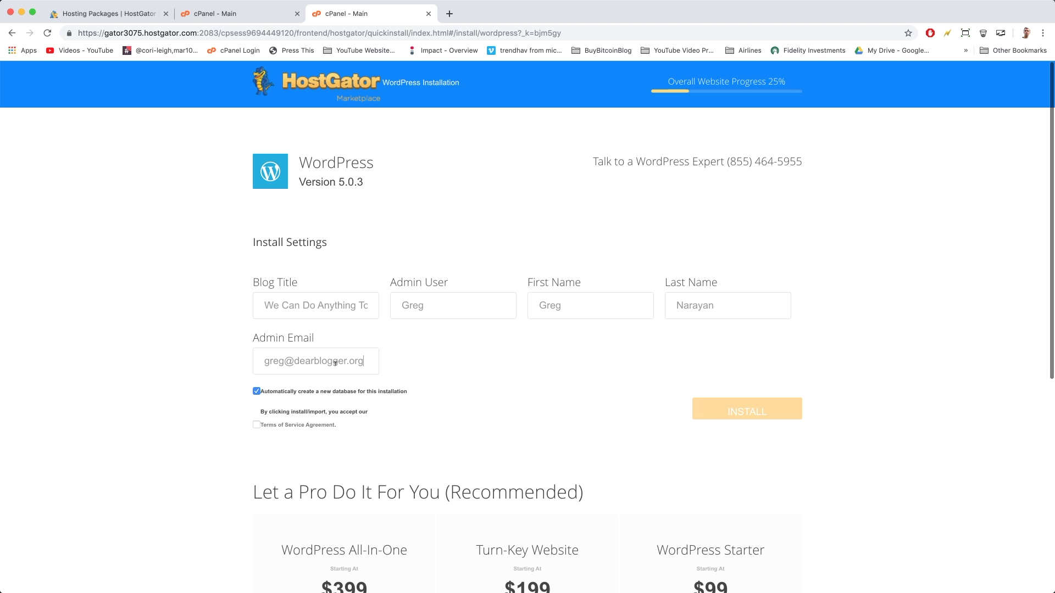
pyautogui.click(256, 425)
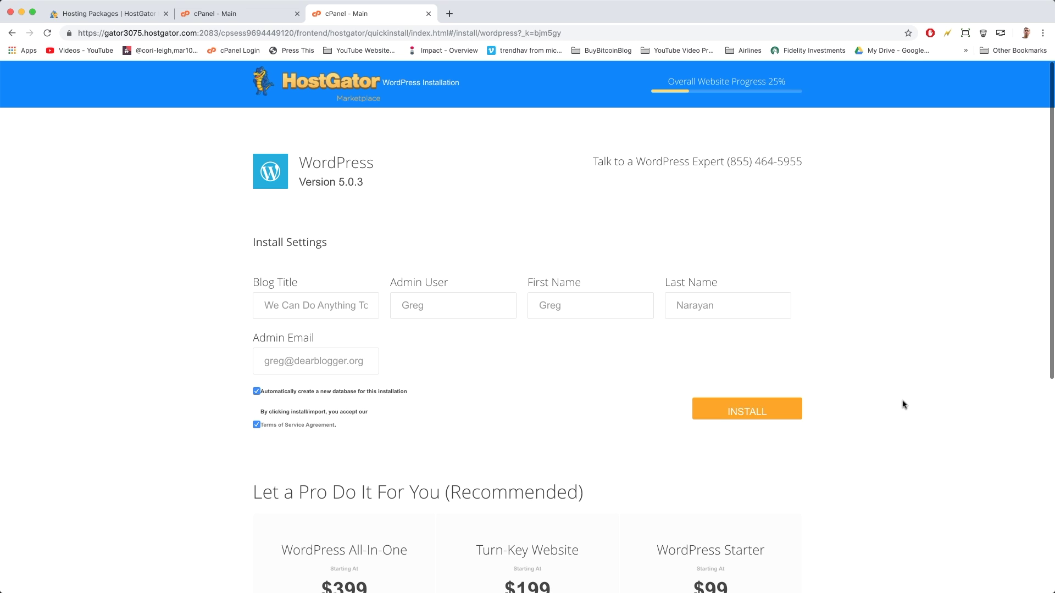
pyautogui.click(786, 413)
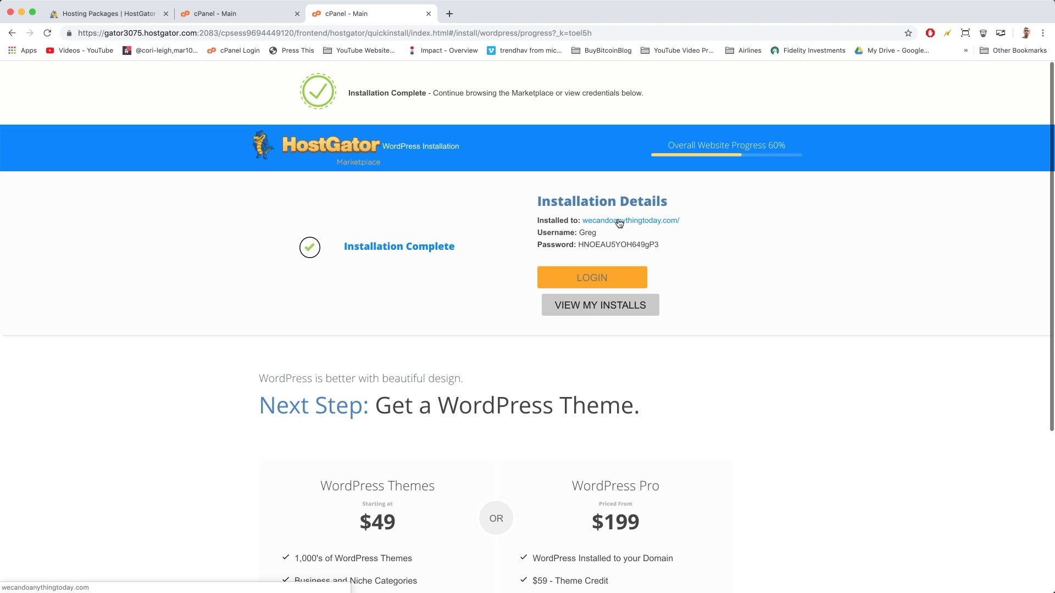
# Copy the generated admin password, then open a new Chrome tab.
pyautogui.doubleClick(598, 245)
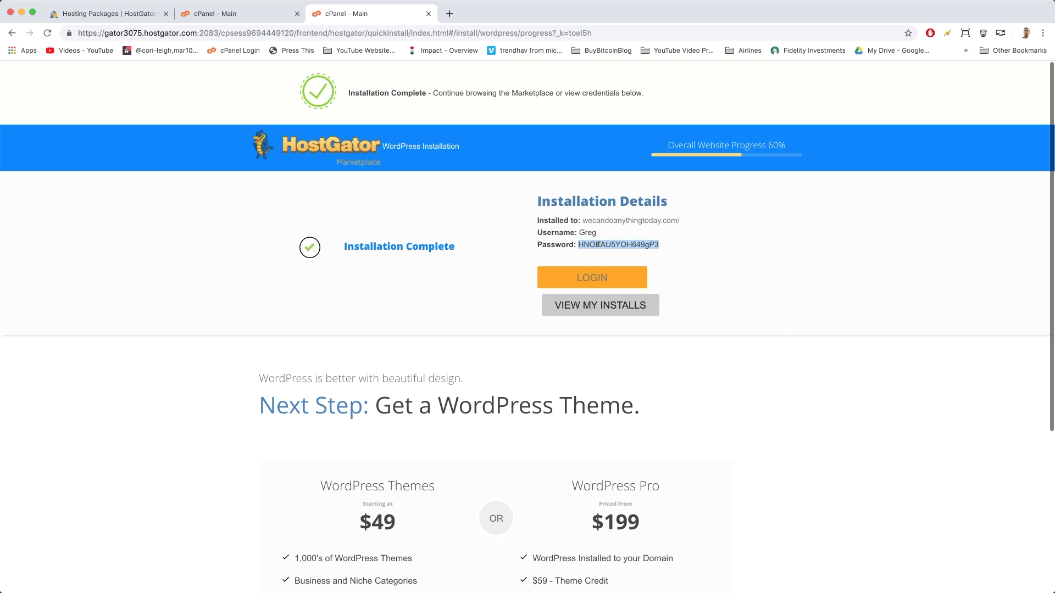
pyautogui.rightClick(597, 245)
pyautogui.click(616, 268)
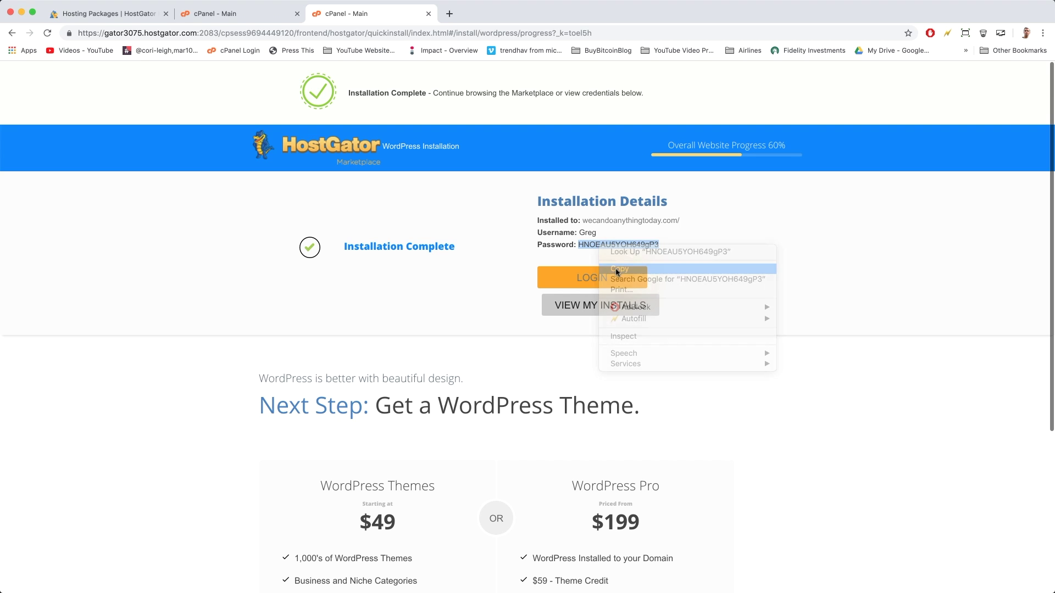
pyautogui.click(586, 232)
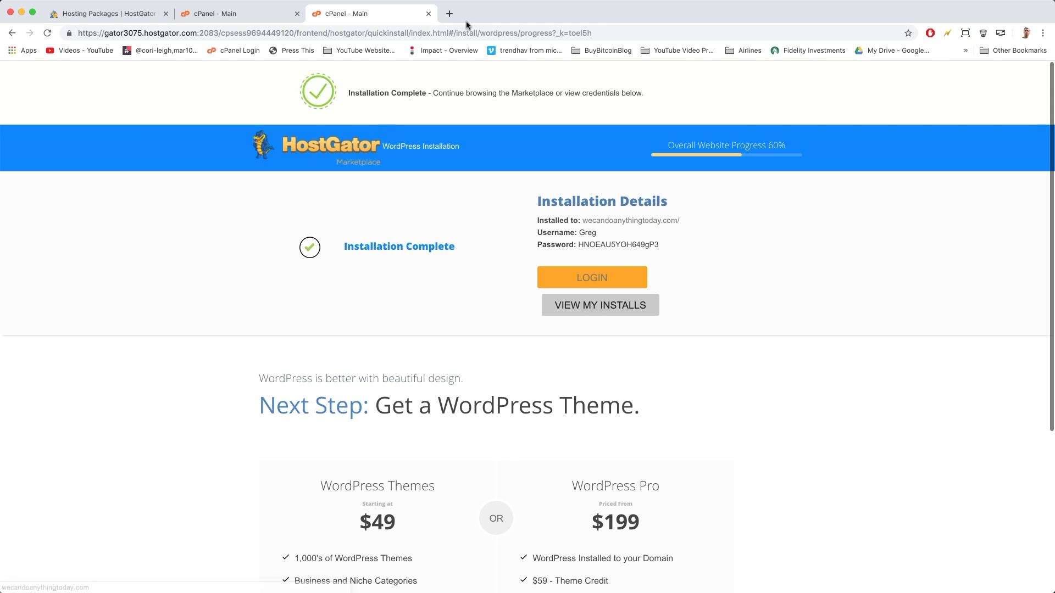
pyautogui.click(450, 14)
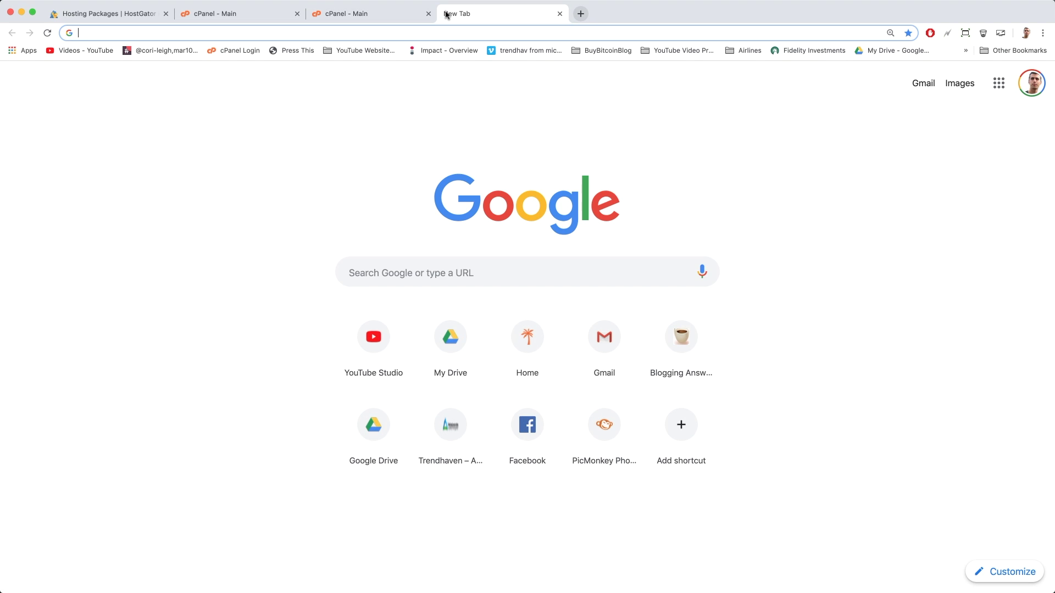
# Load wecandoanythingtoday.com, then go to wecandoanythingtoday.com/wp-admin.
pyautogui.write('wecandoa')
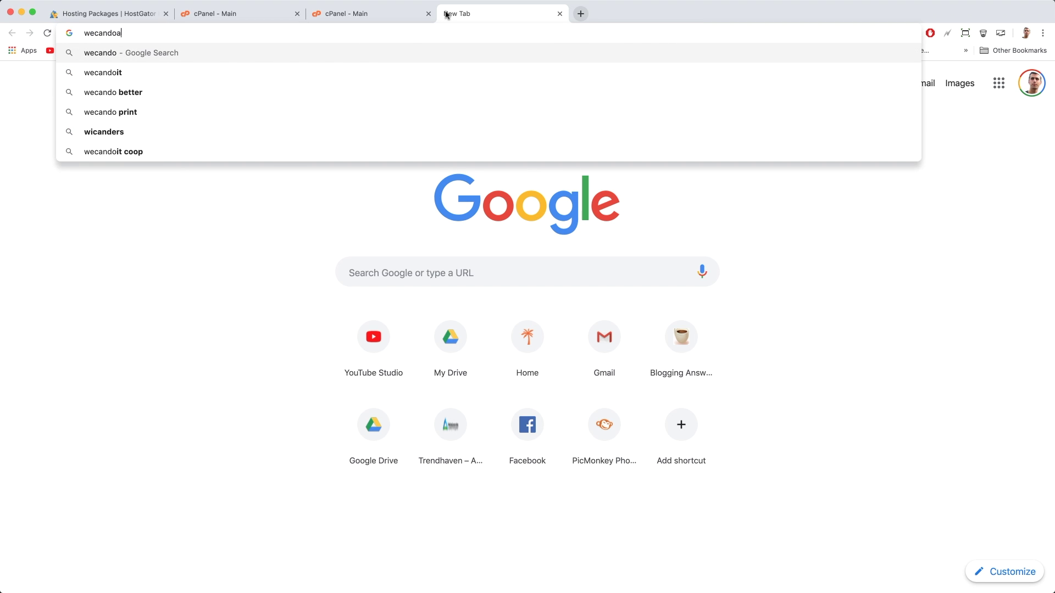
pyautogui.write('nythingtoday')
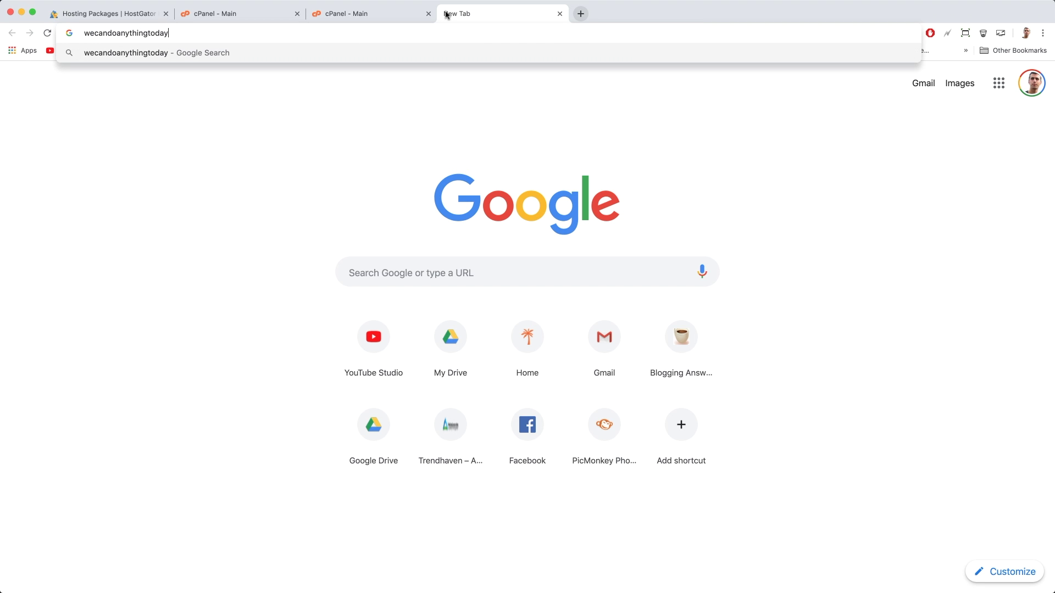
pyautogui.write('.com')
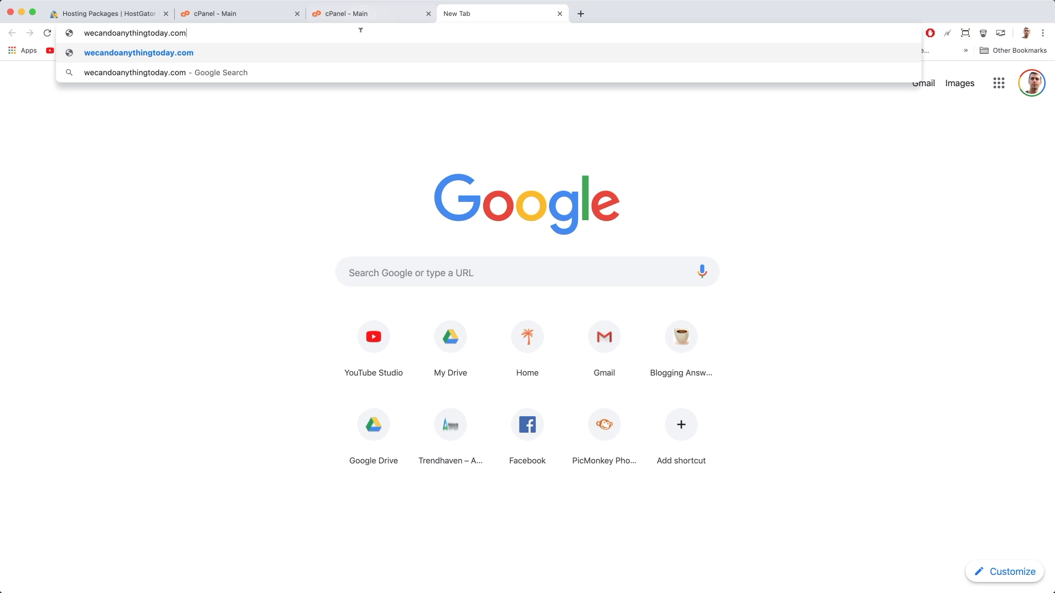
pyautogui.press('Return')
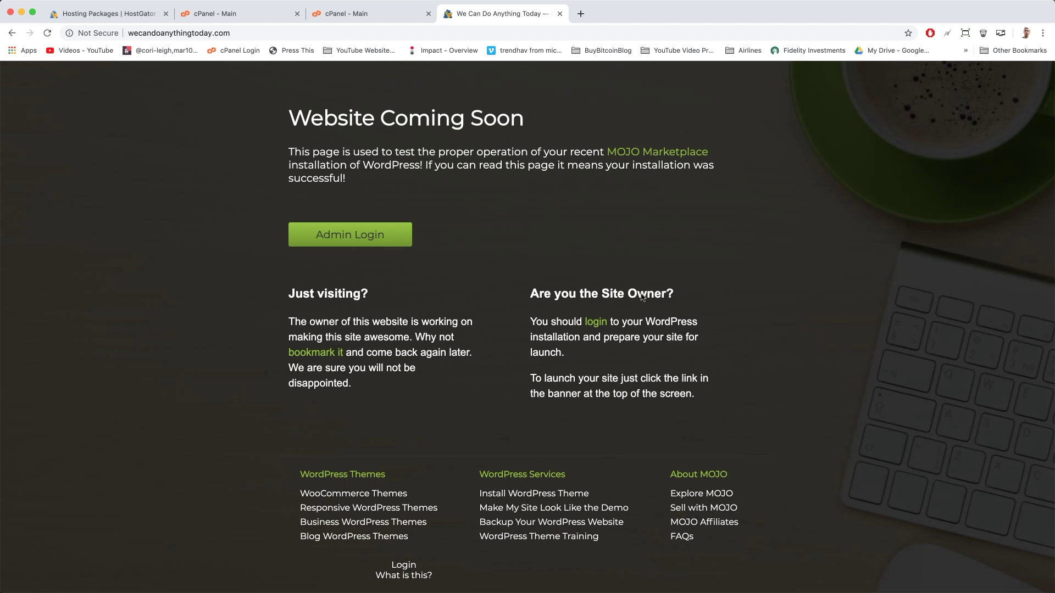
pyautogui.click(181, 32)
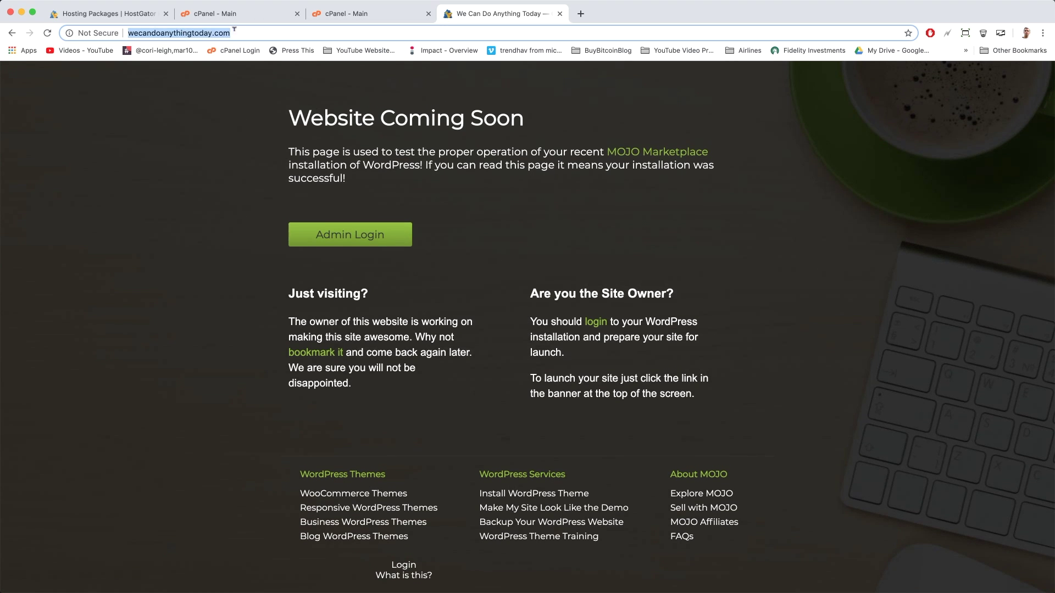
pyautogui.click(242, 30)
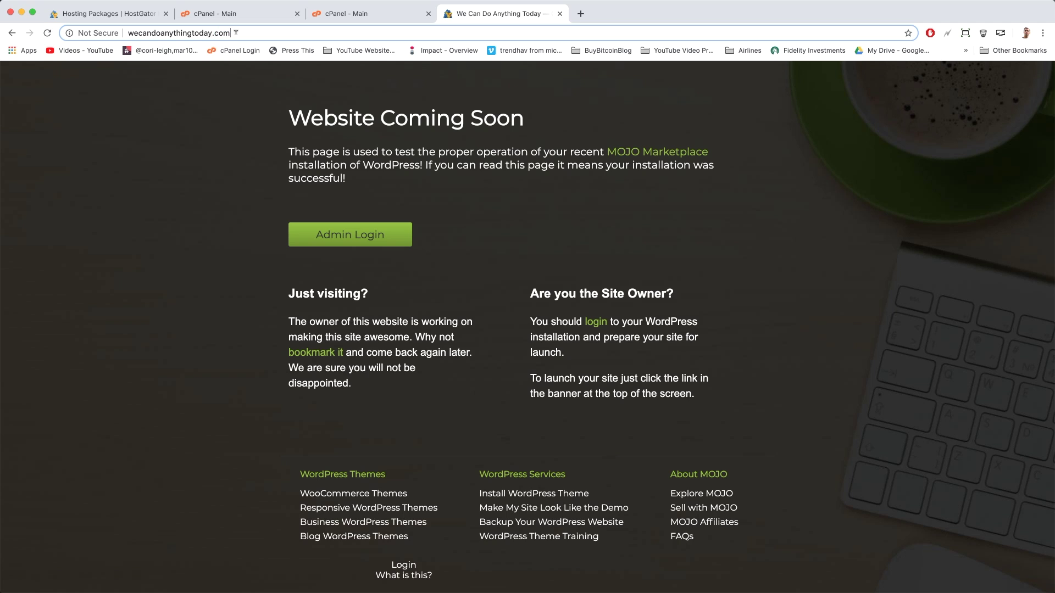
pyautogui.write('/')
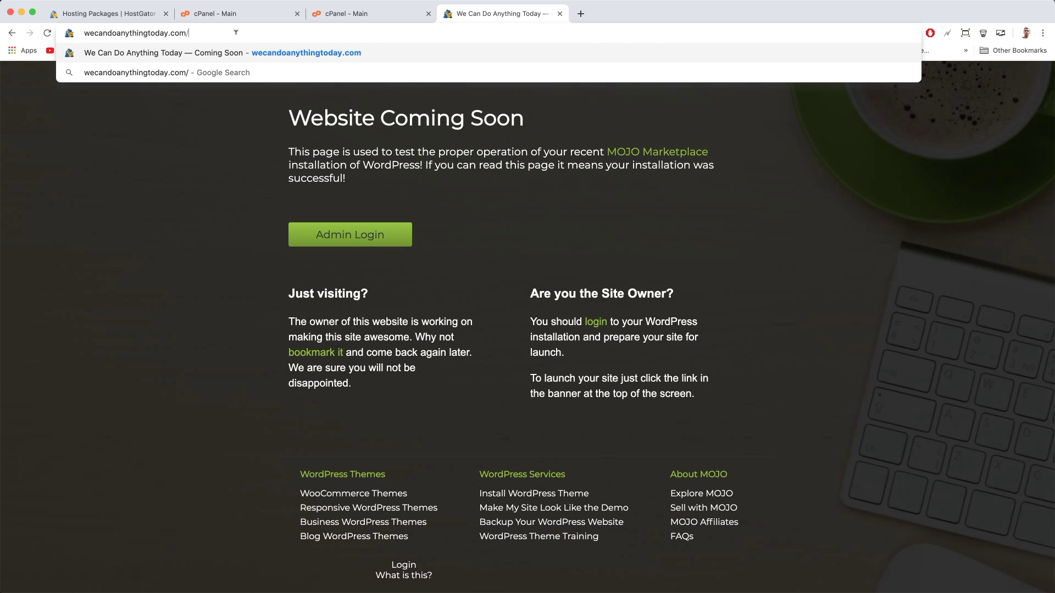
pyautogui.write('wp-')
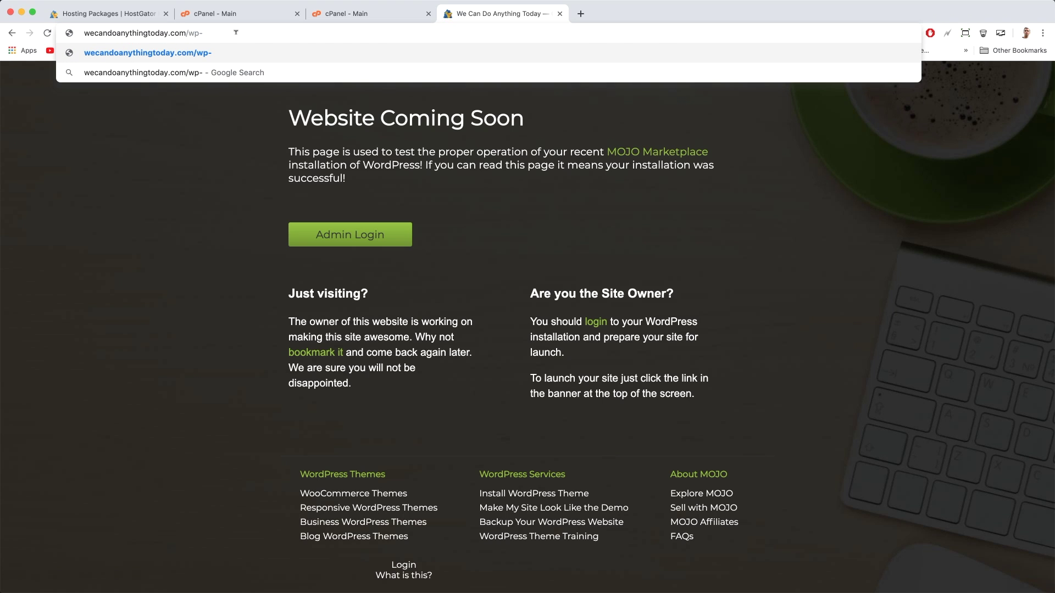
pyautogui.write('admin')
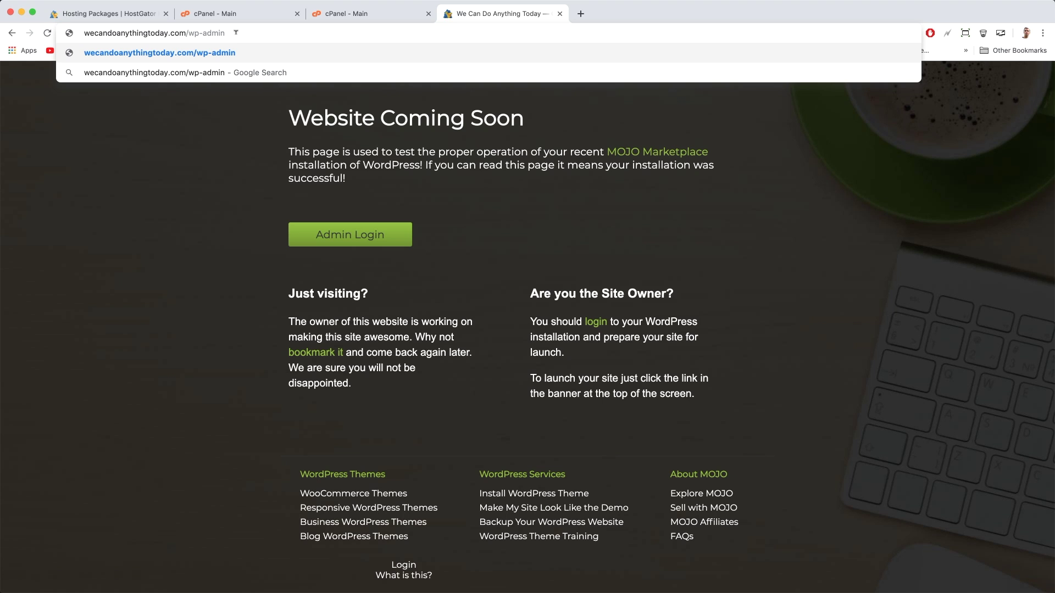
pyautogui.press('Return')
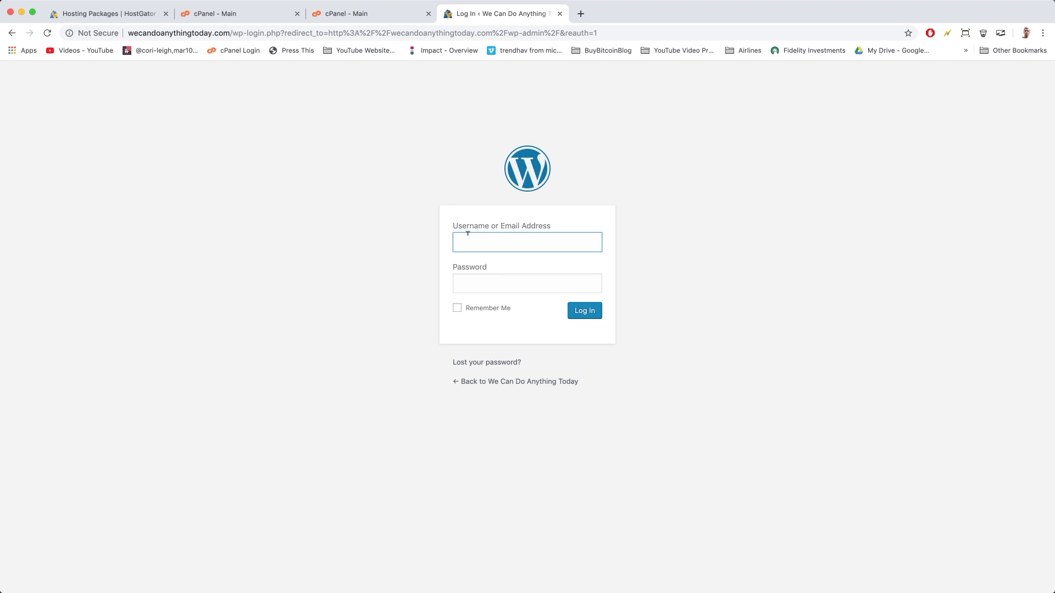
# Enter the admin username and paste the copied password into the login form.
pyautogui.write('Greg')
pyautogui.click(467, 283)
pyautogui.rightClick(474, 286)
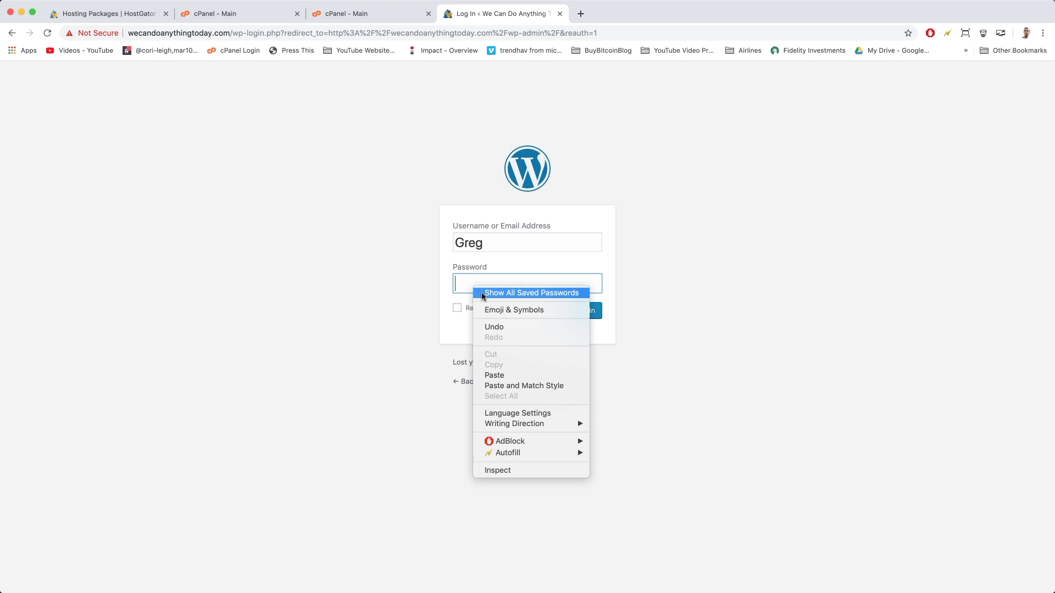
pyautogui.click(495, 375)
pyautogui.click(360, 13)
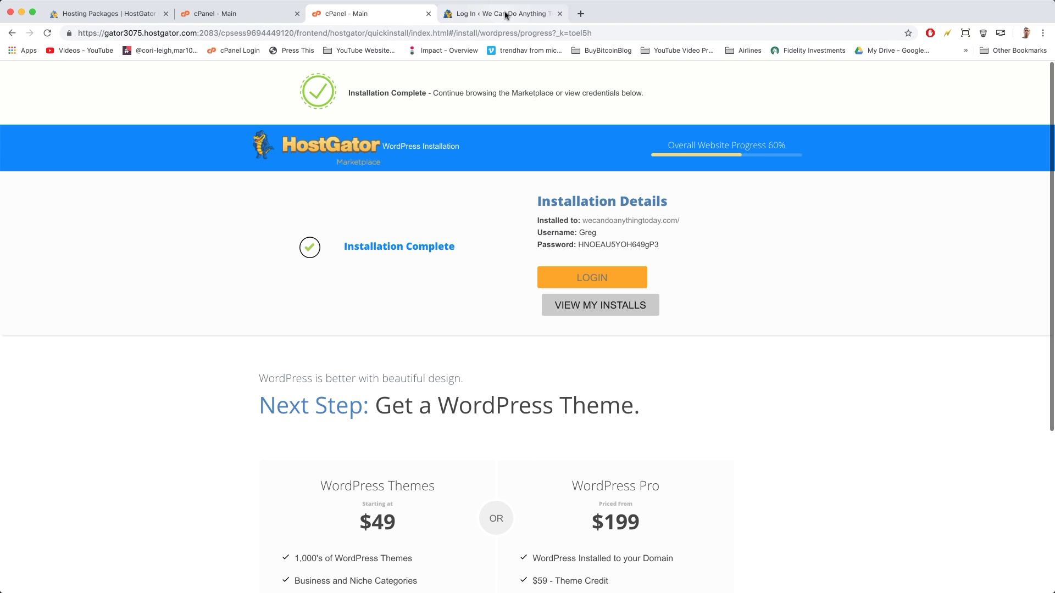
pyautogui.click(507, 14)
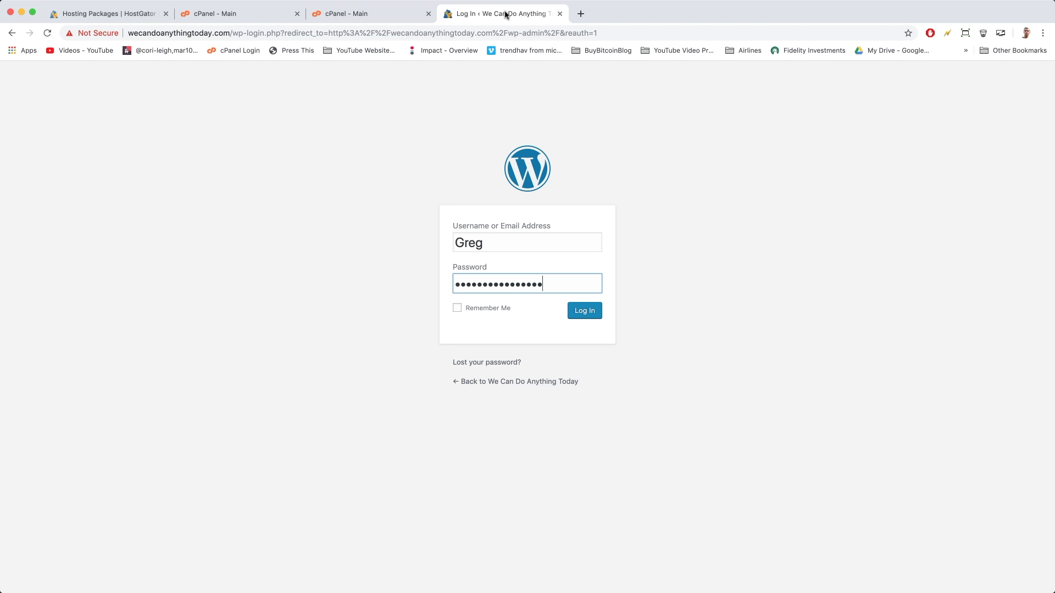
# Turn on Remember Me, bookmark the login page, and log in.
pyautogui.click(476, 313)
pyautogui.click(908, 33)
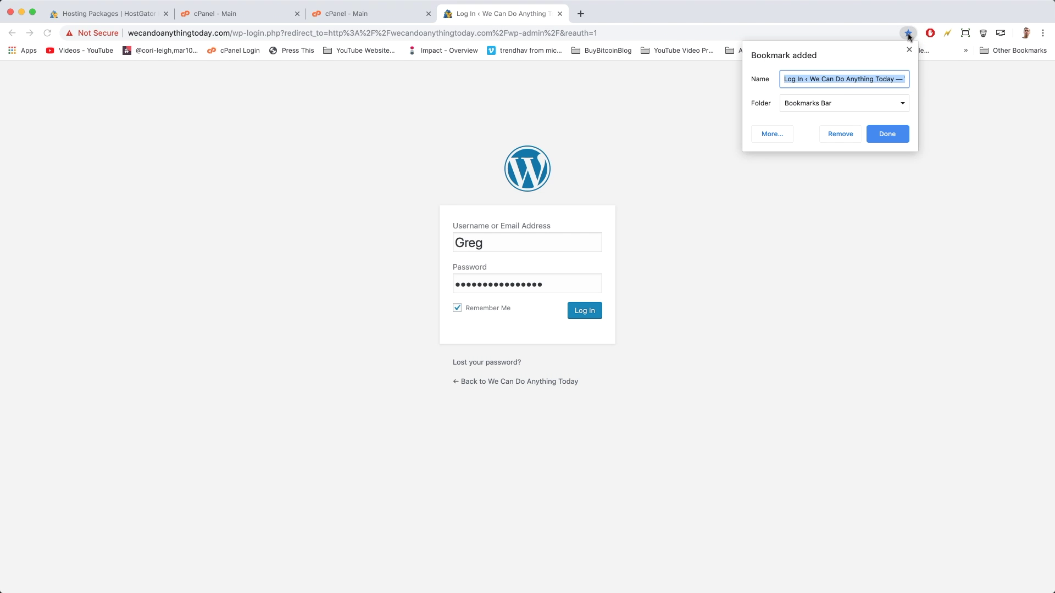
pyautogui.click(888, 134)
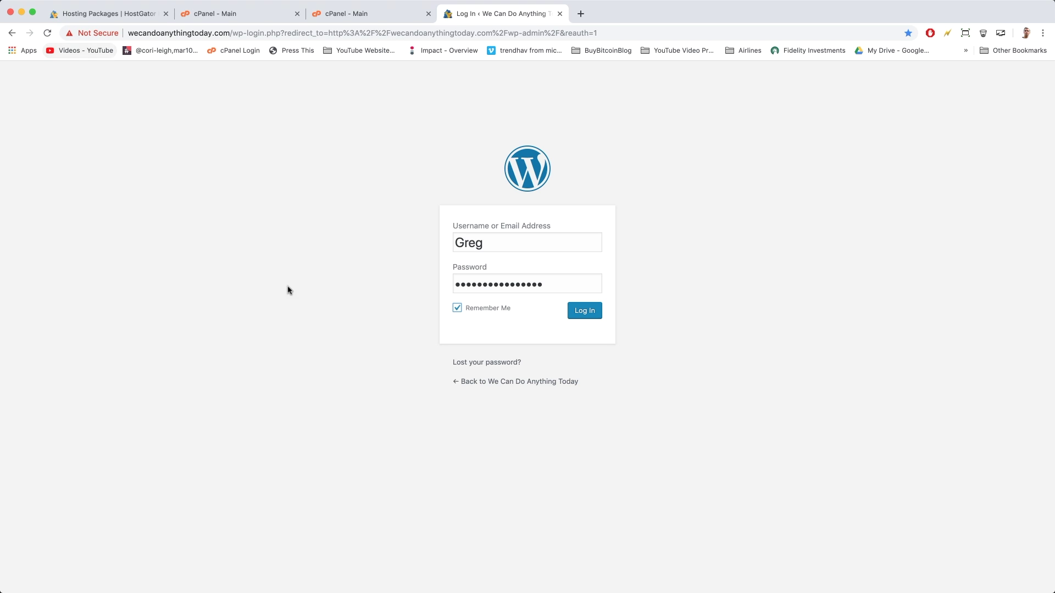
pyautogui.click(580, 315)
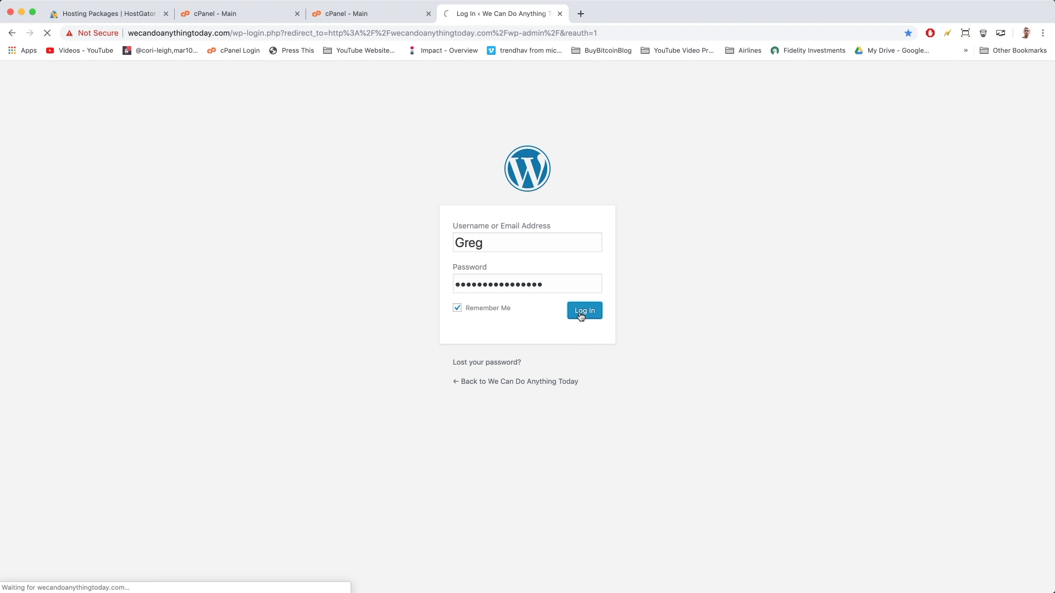